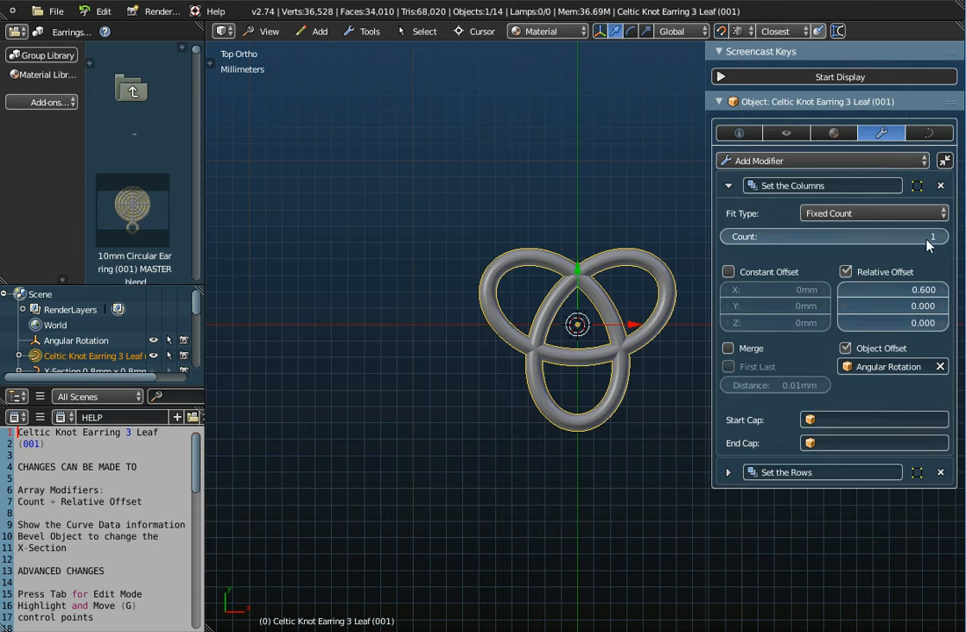
Step: Set the knot earring's column array count to 3 and its row array count to 3
drag(834, 236, 882, 236)
scroll(501, 357, down, 3)
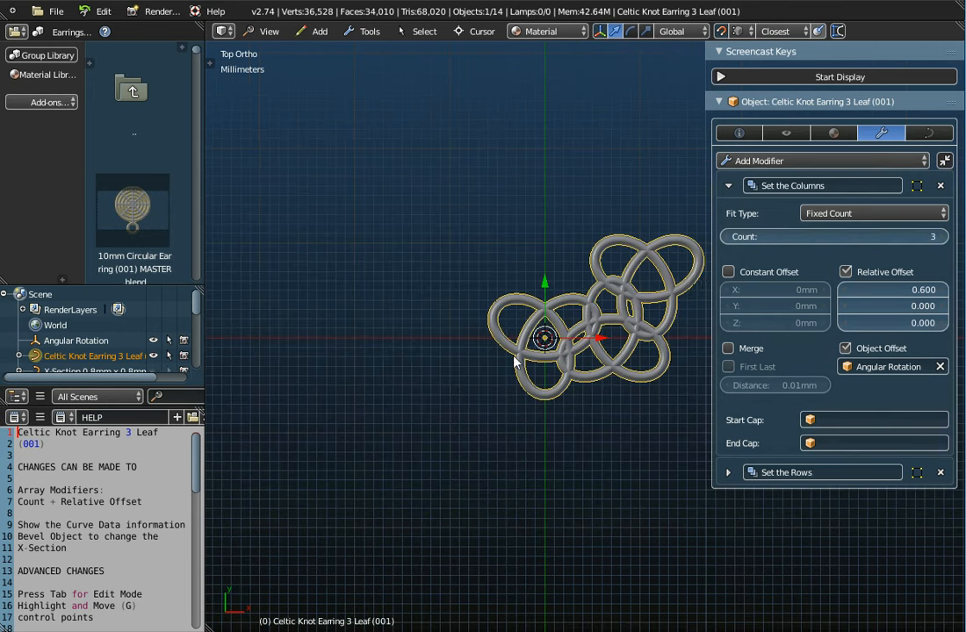
click(728, 472)
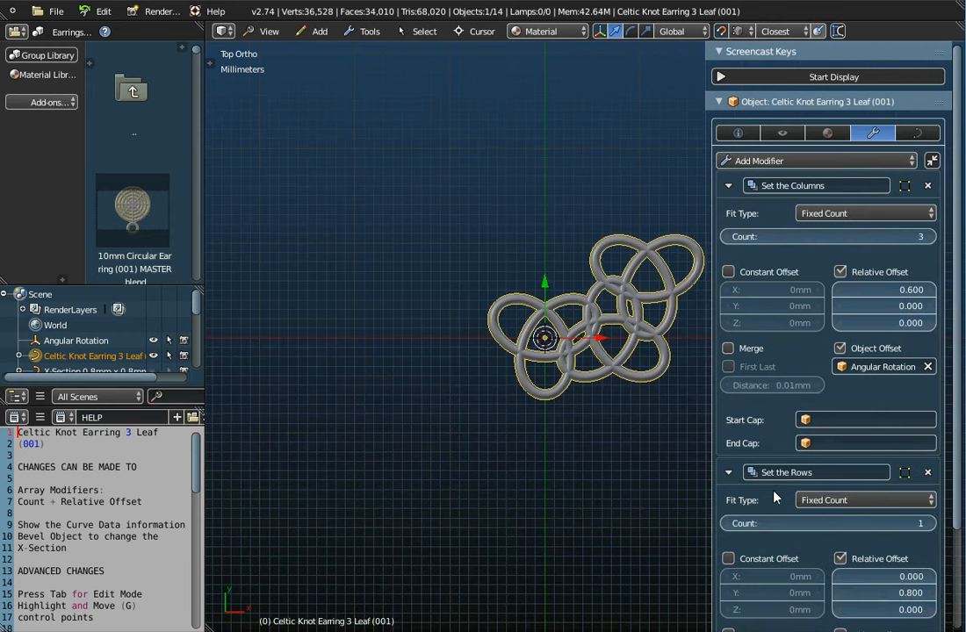
mouse_move(888, 521)
mouse_down()
mouse_move(904, 521)
mouse_move(888, 512)
mouse_up()
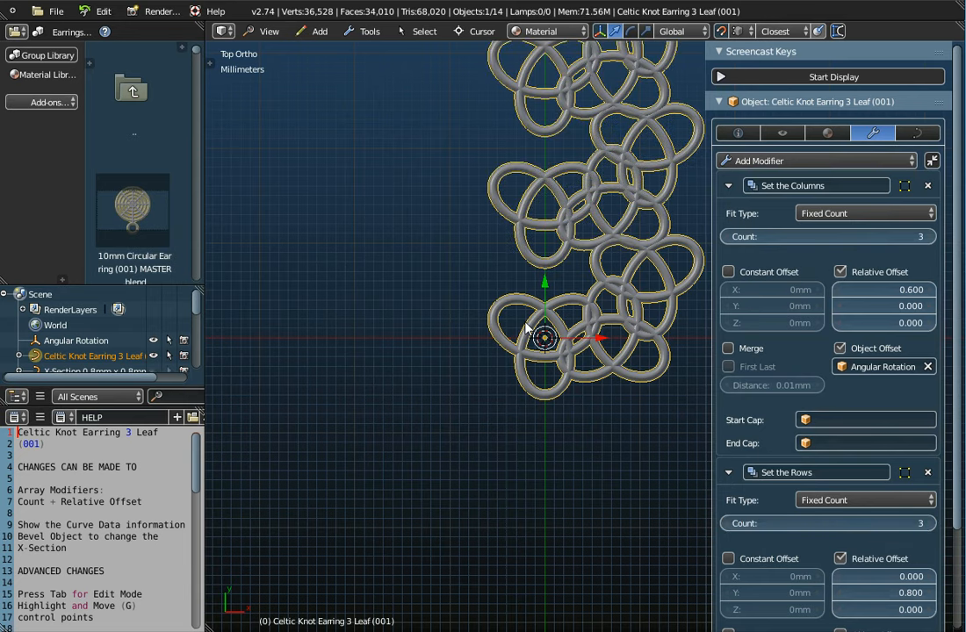
scroll(524, 322, down, 3)
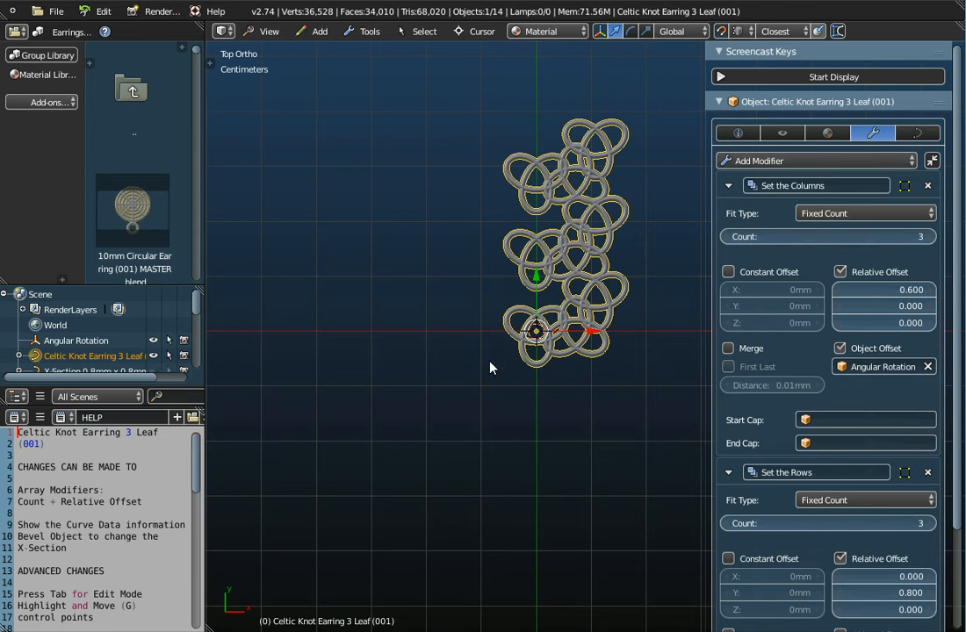
Step: Start a new file and enlarge the 3D viewport and the outliner
click(52, 12)
click(63, 37)
click(67, 41)
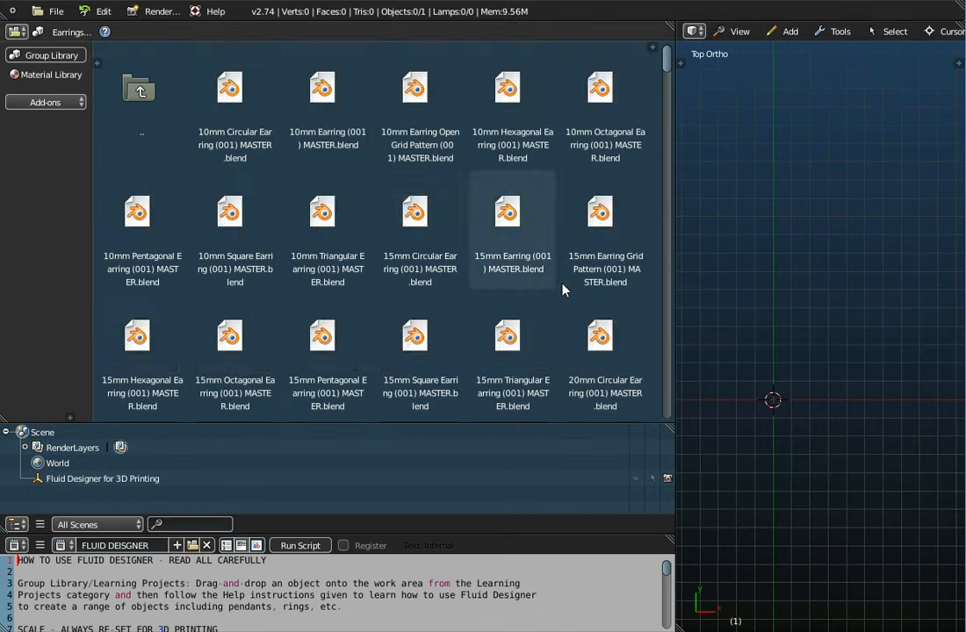
drag(674, 293, 218, 226)
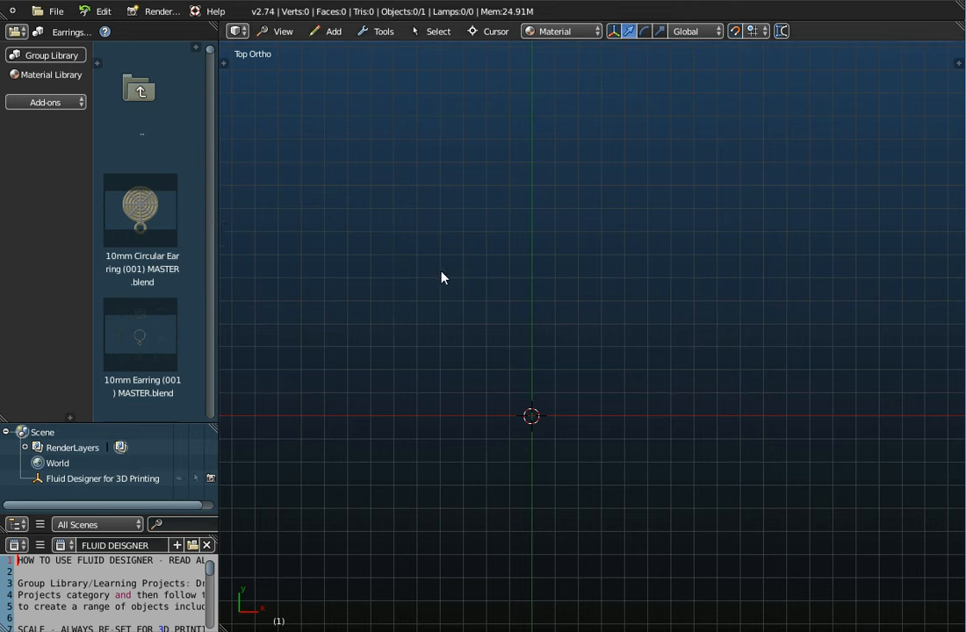
drag(170, 422, 166, 214)
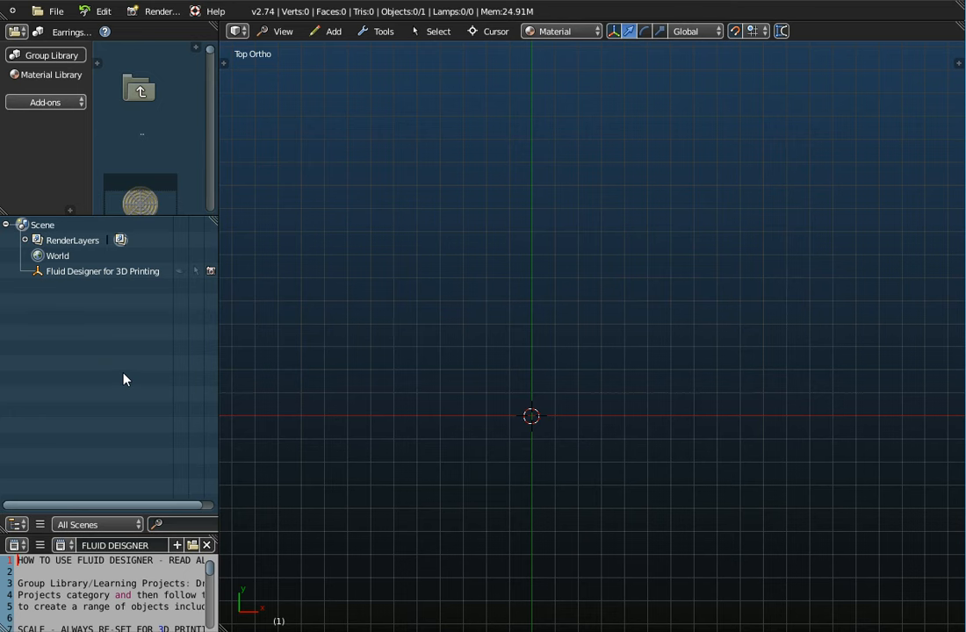
Step: Browse for objects to append in the Earrings library, in the Object folder of Celtic Knot Earring 3-Leaf (001) MASTER.blend
click(62, 13)
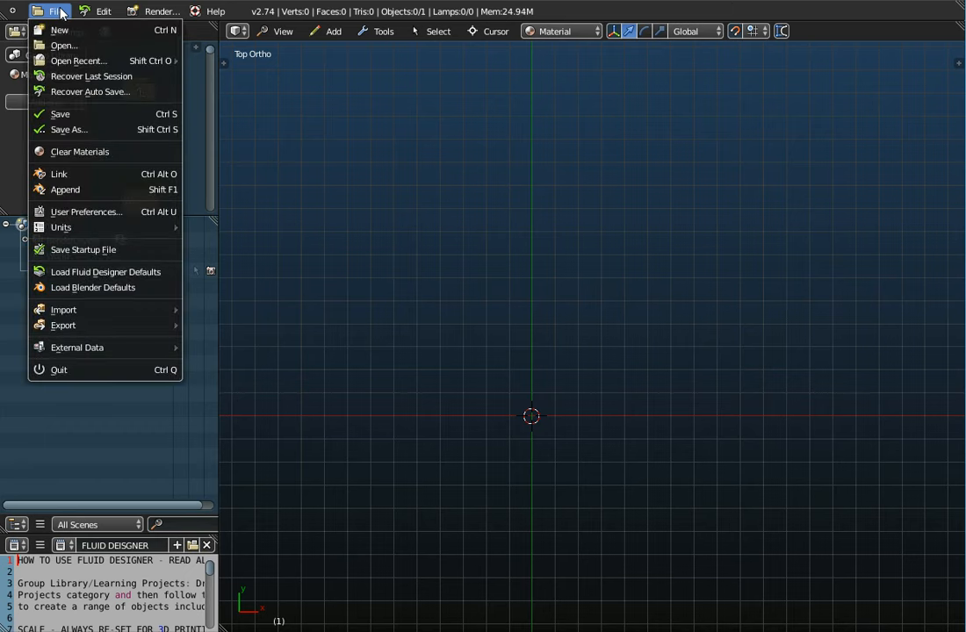
click(70, 191)
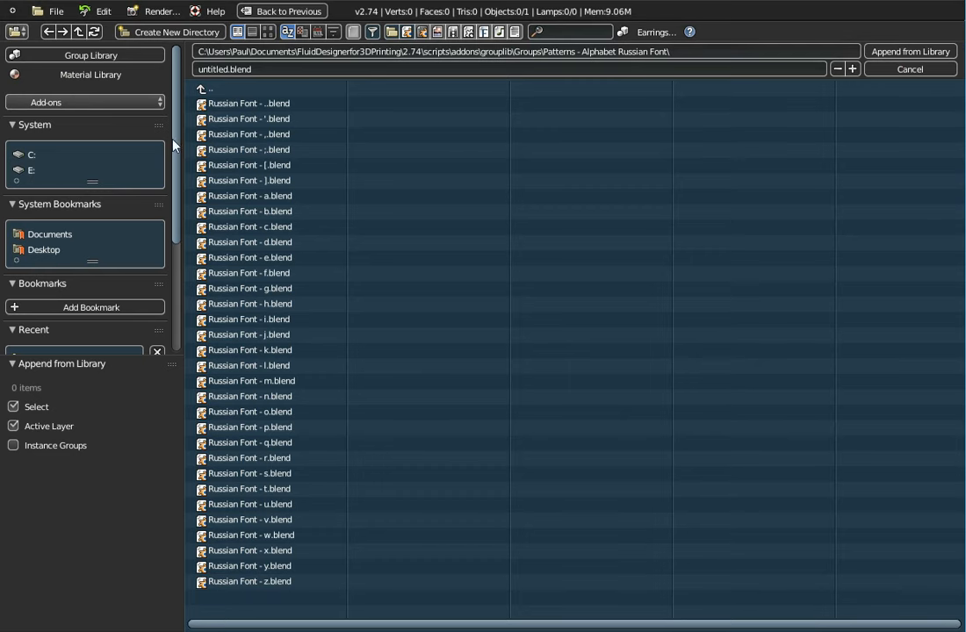
click(202, 89)
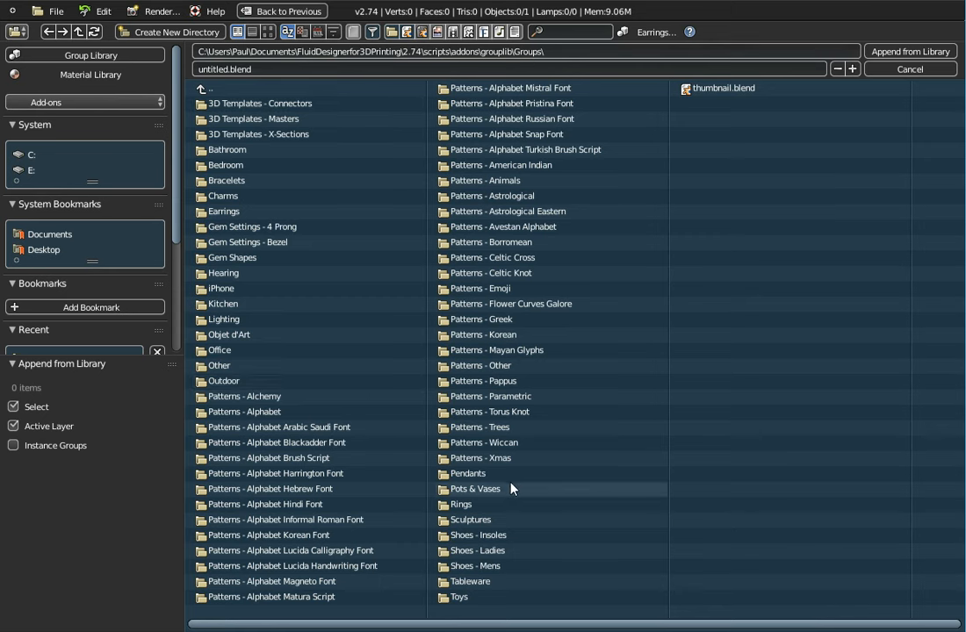
click(219, 211)
drag(406, 625, 538, 625)
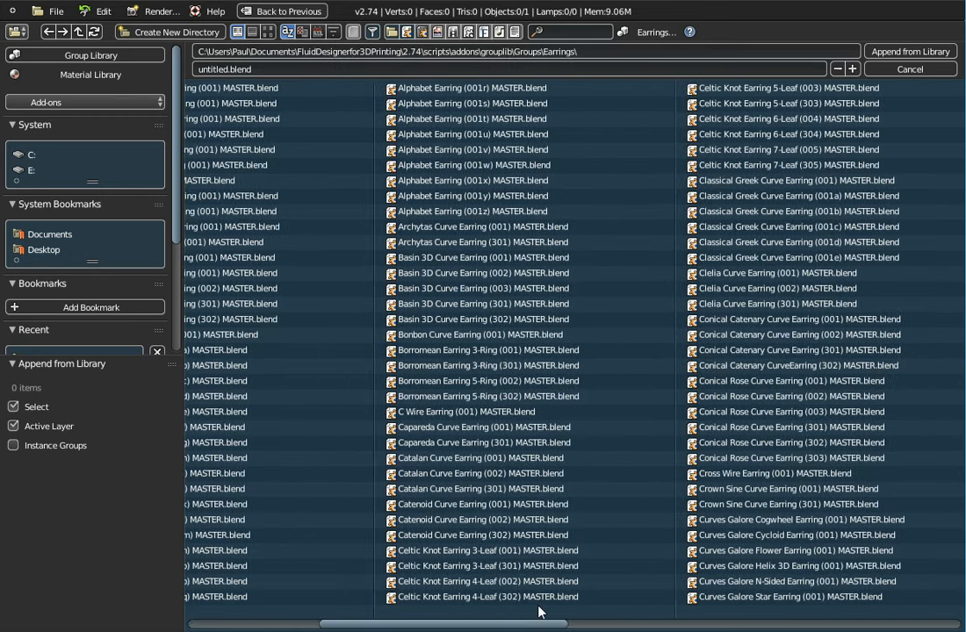
click(437, 550)
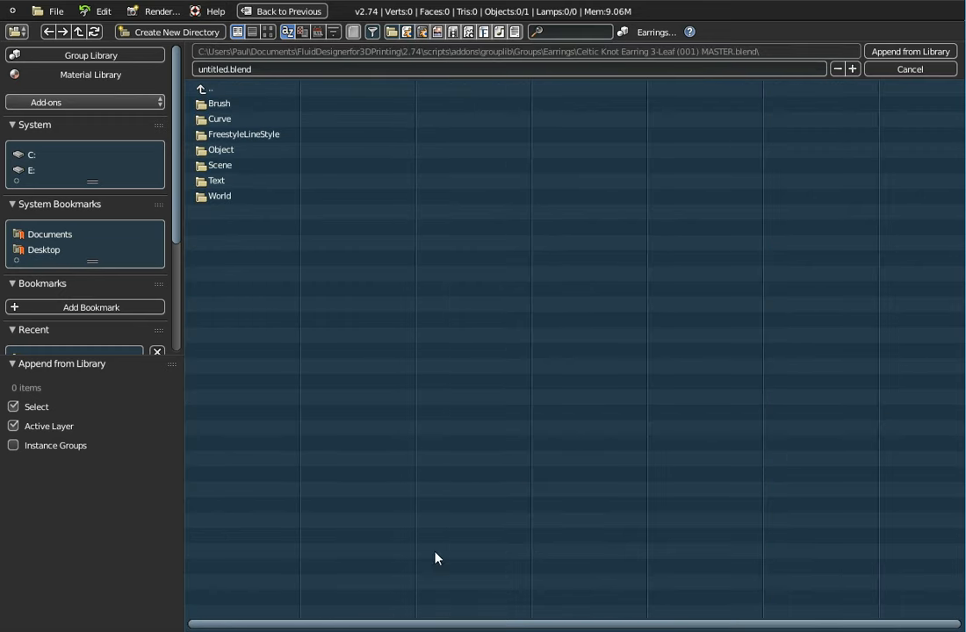
click(217, 151)
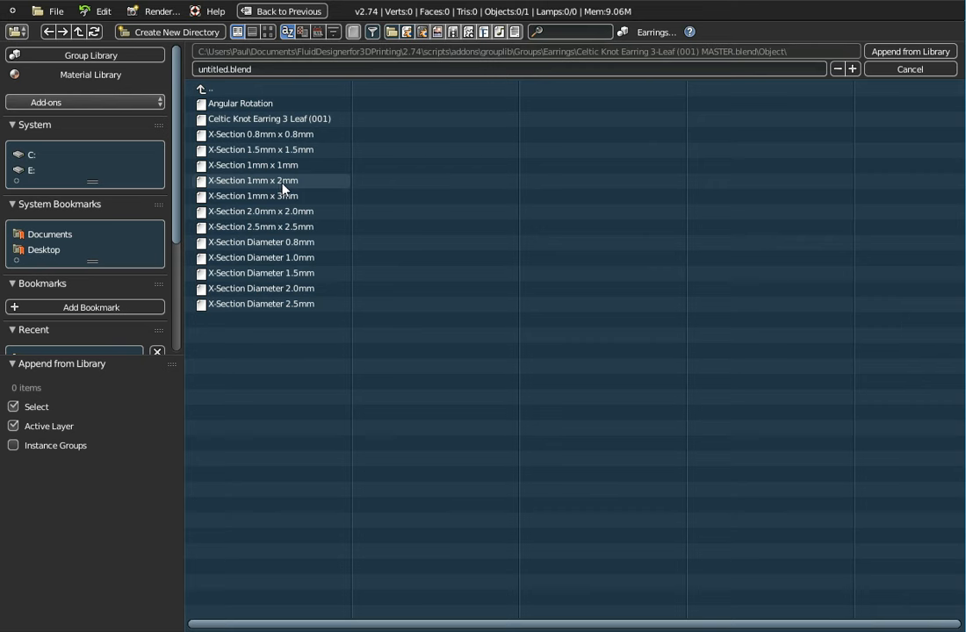
Step: Append every listed object except Celtic Knot Earring 3 Leaf (001) into the scene
key(a)
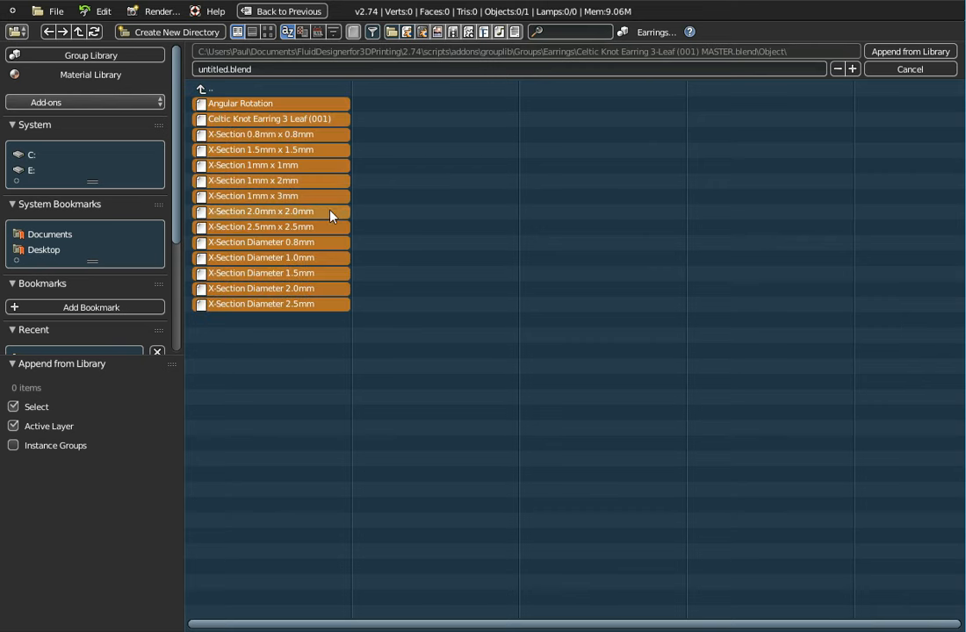
shift+click(323, 121)
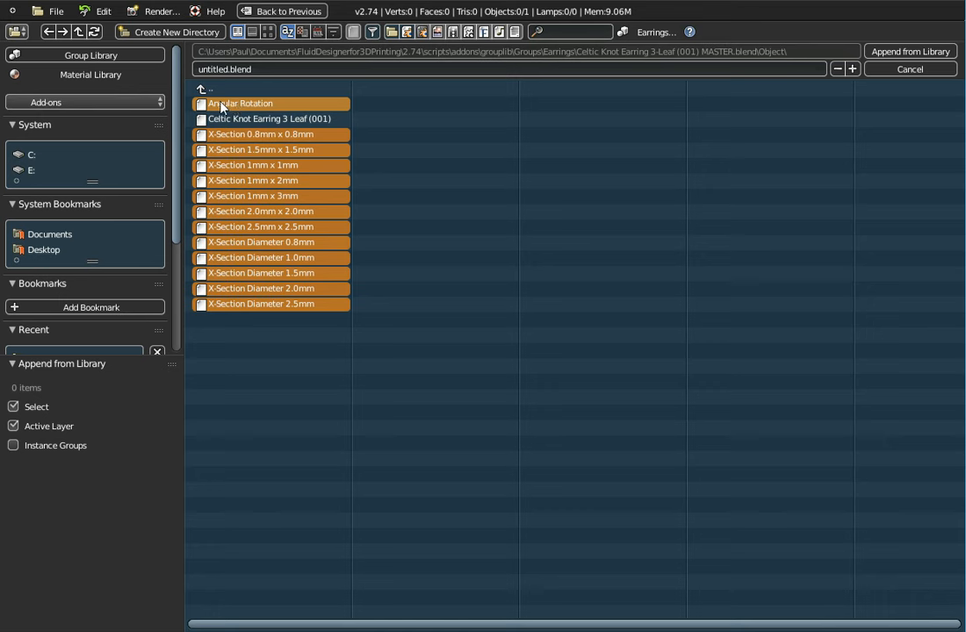
click(905, 53)
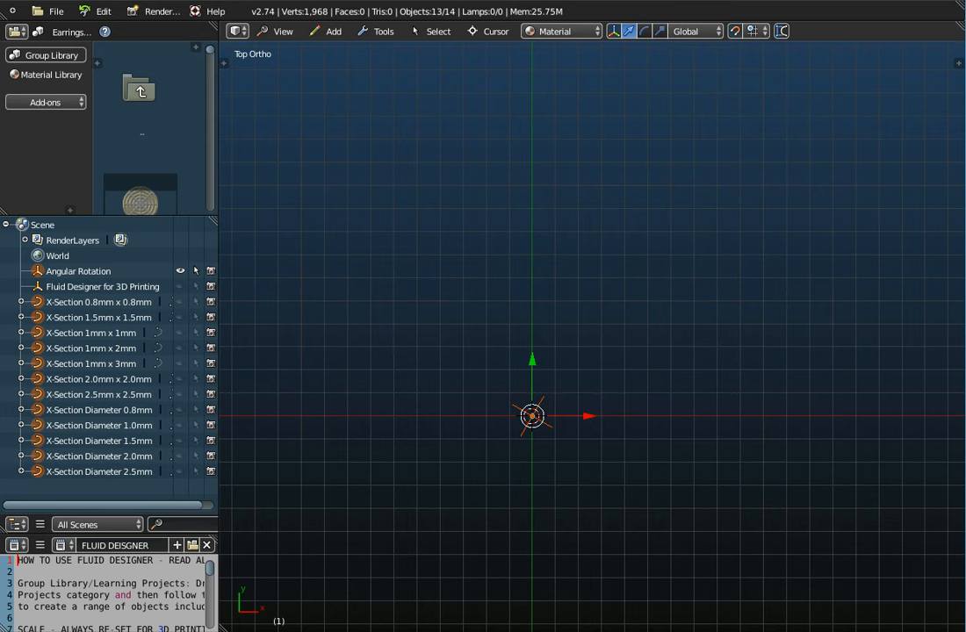
Step: Examine the X-Section curves from 0.8mm x 0.8mm to 1mm x 2mm by showing them briefly in the viewport and hiding them again
click(64, 302)
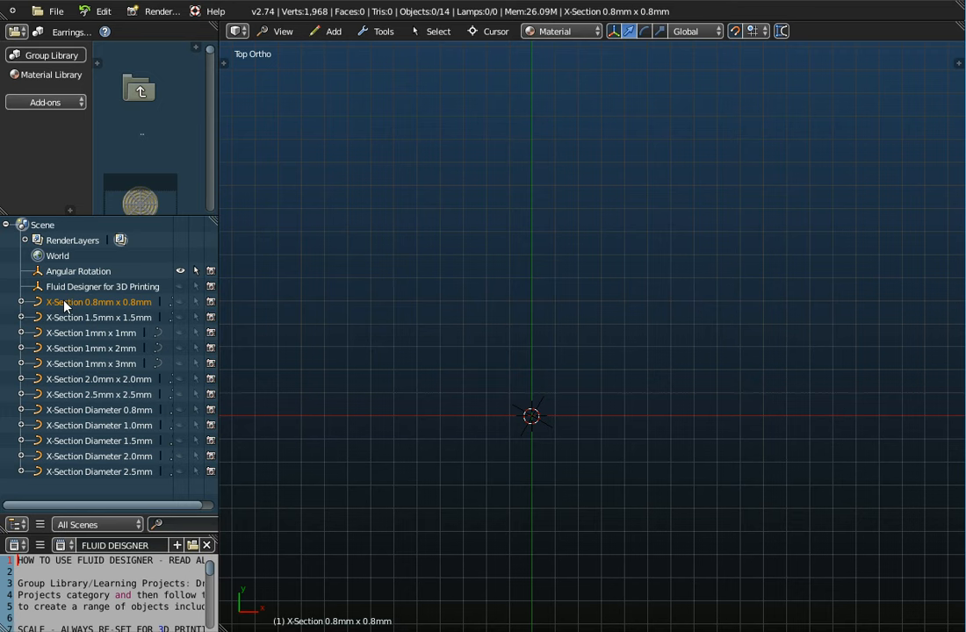
click(67, 317)
click(67, 332)
click(70, 302)
click(71, 317)
click(68, 332)
click(180, 302)
click(180, 317)
click(180, 333)
click(180, 348)
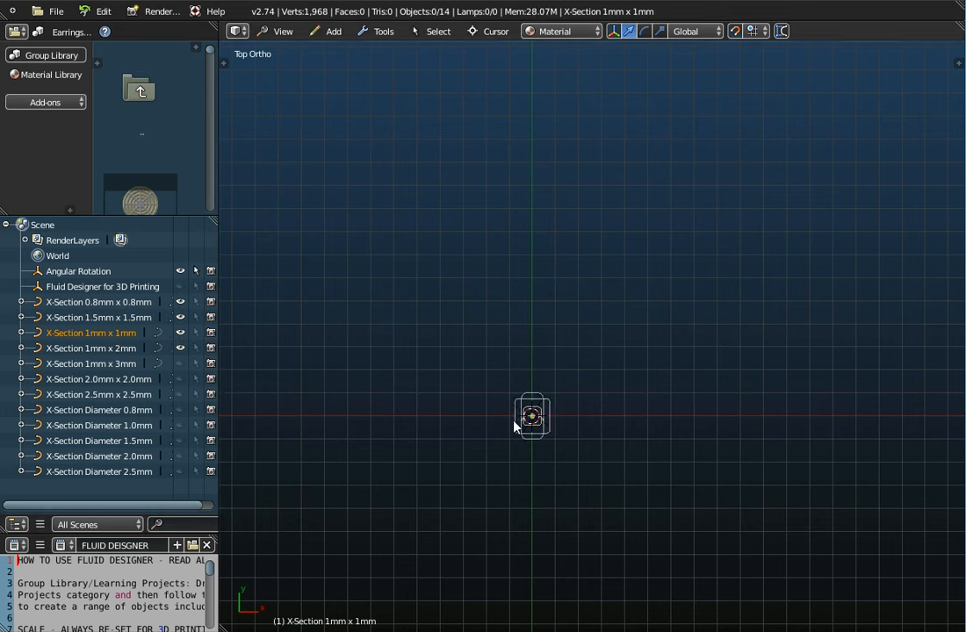
click(180, 348)
click(182, 333)
click(180, 318)
click(180, 302)
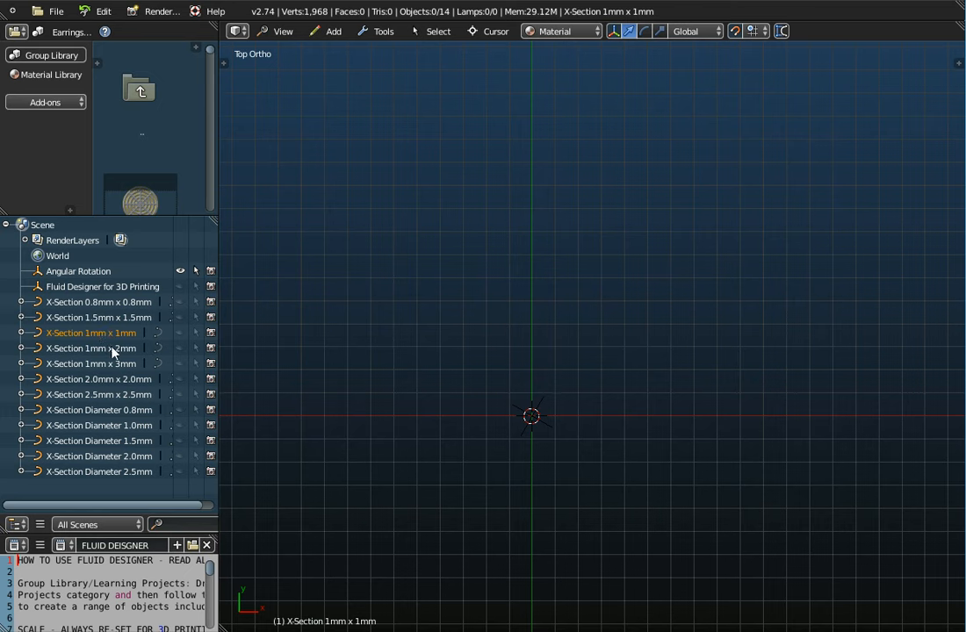
Step: Select the Angular Rotation empty and display its object properties beside the viewport
click(114, 273)
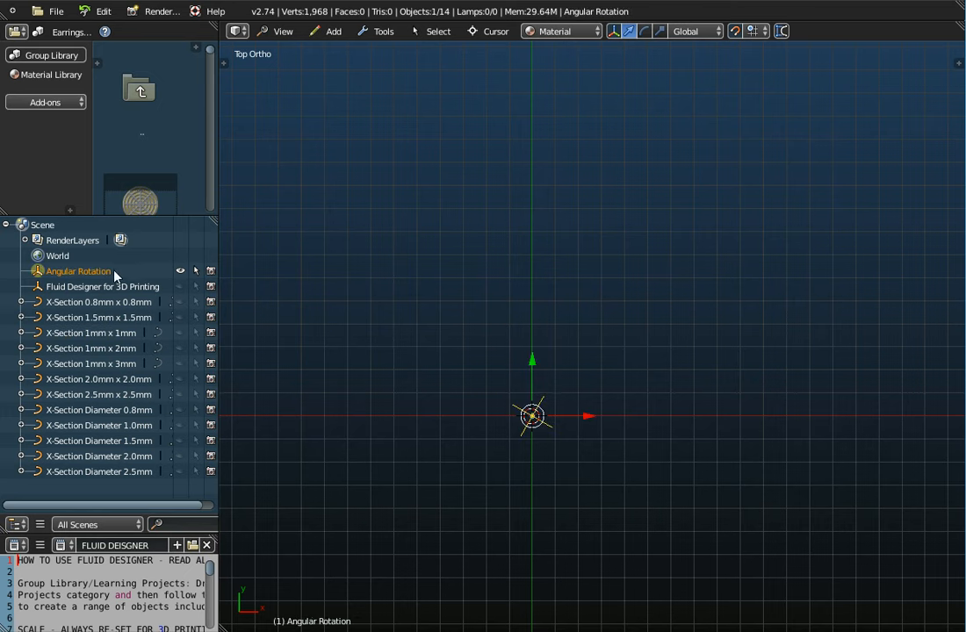
click(954, 62)
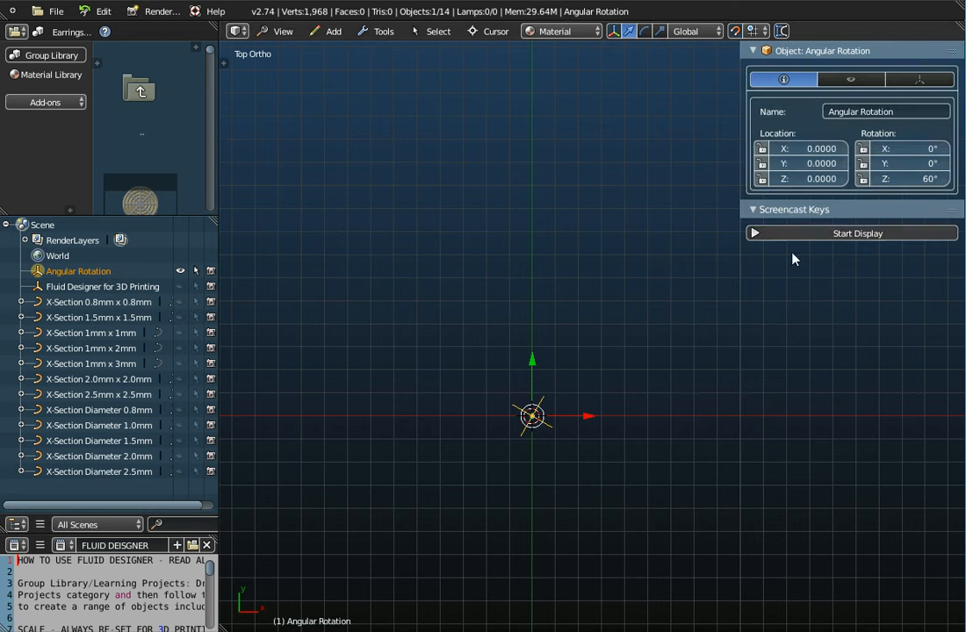
scroll(540, 421, up, 1)
scroll(542, 421, up, 2)
middle_drag(517, 437, 520, 333)
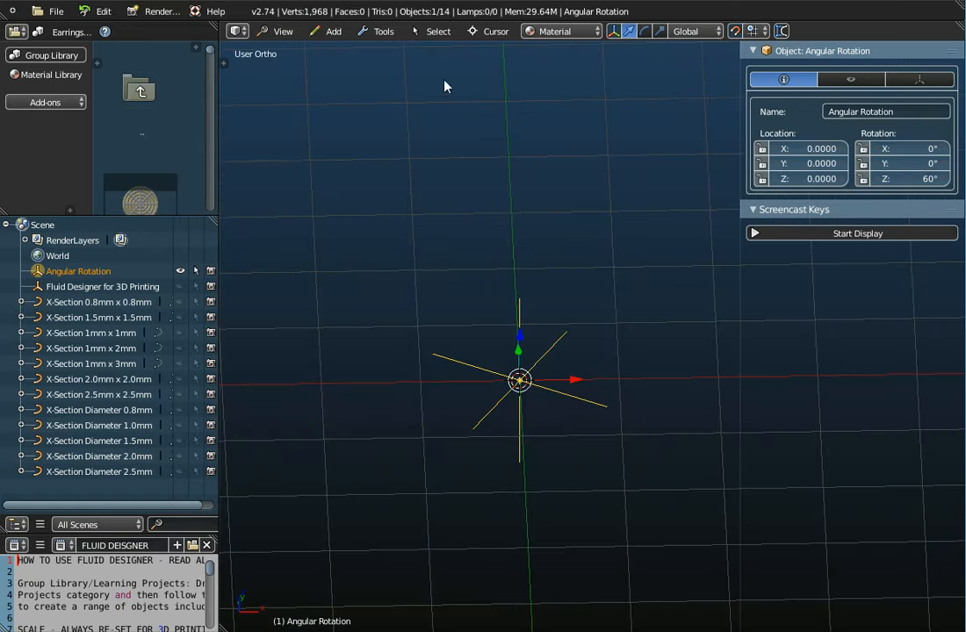
click(332, 31)
mouse_move(346, 119)
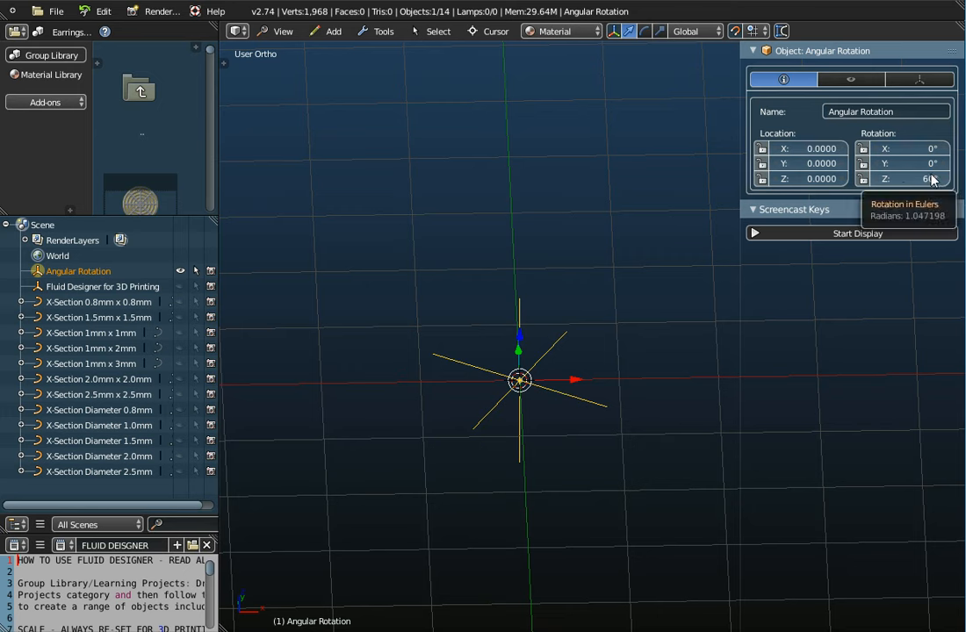
click(331, 32)
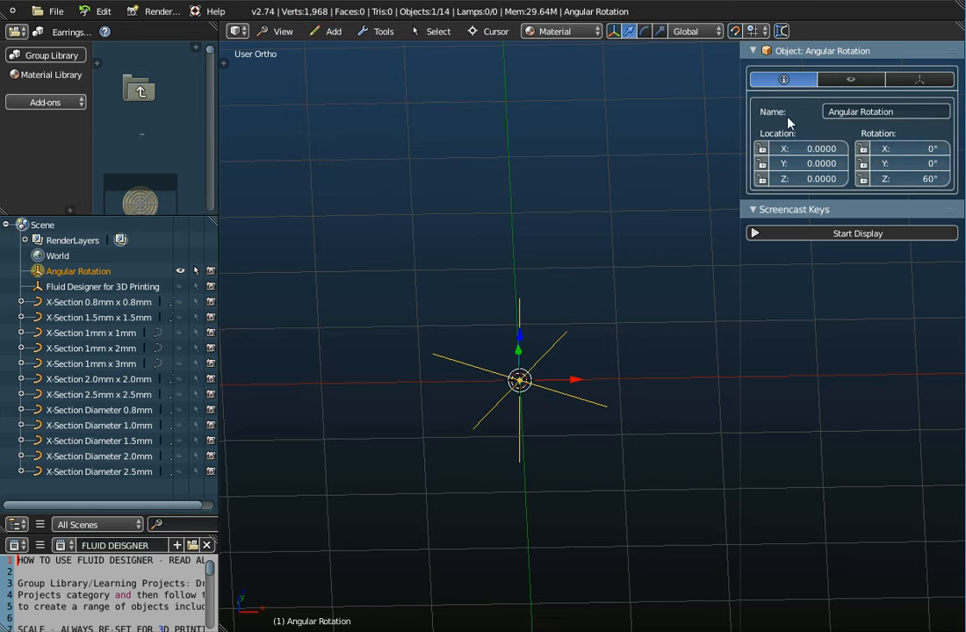
click(874, 114)
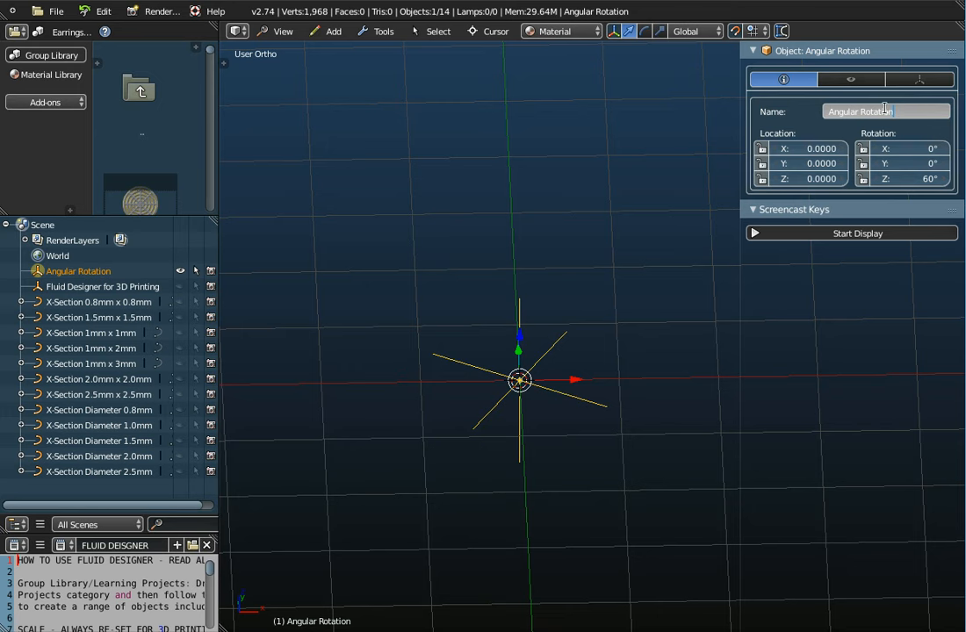
key(Return)
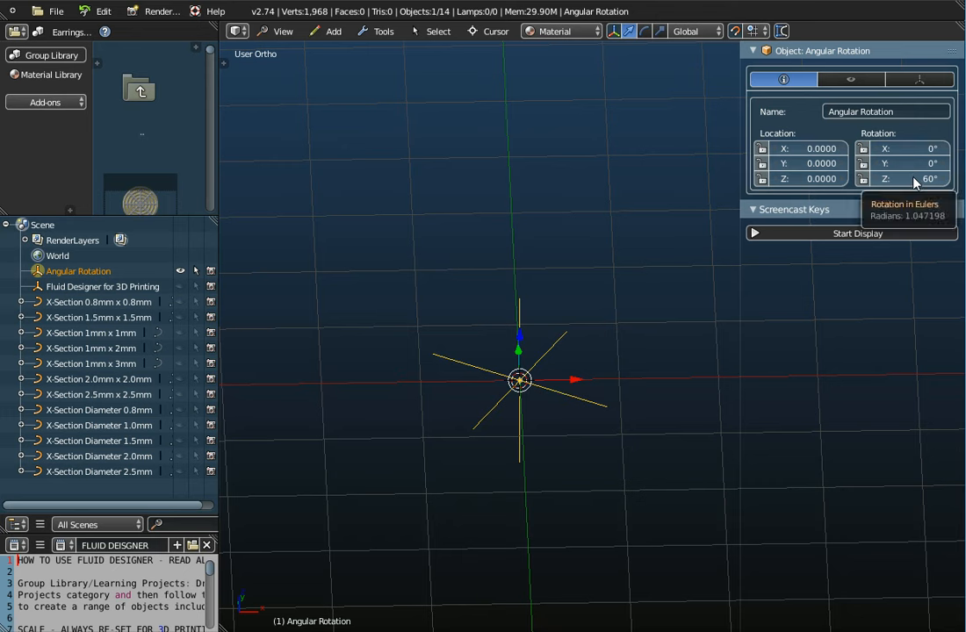
Step: Try Z rotations of 180°, 90° and 72° on the Angular Rotation empty, and set it back to 60°
middle_drag(532, 271, 515, 349)
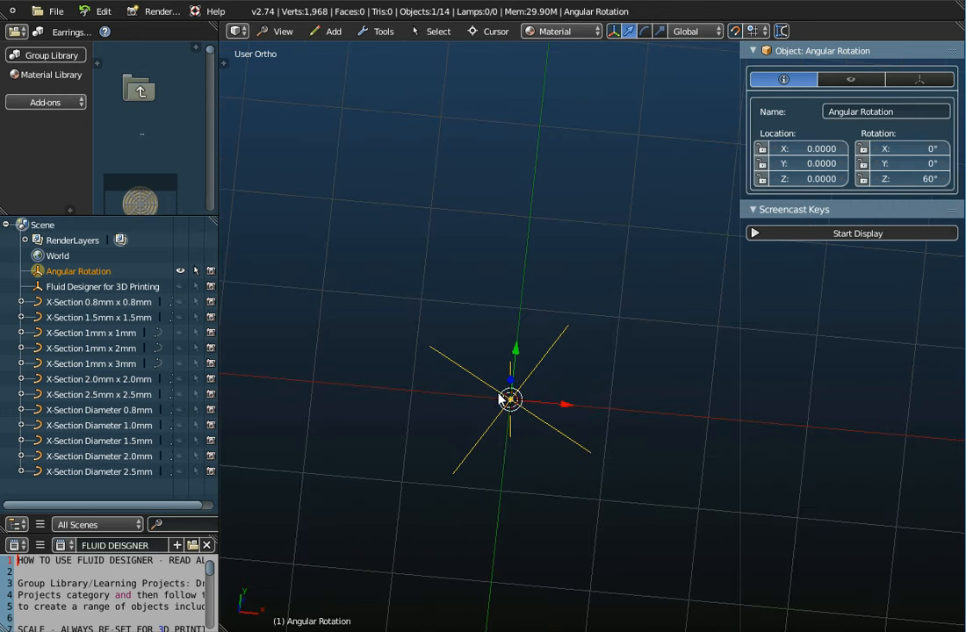
click(915, 178)
text(180)
key(Return)
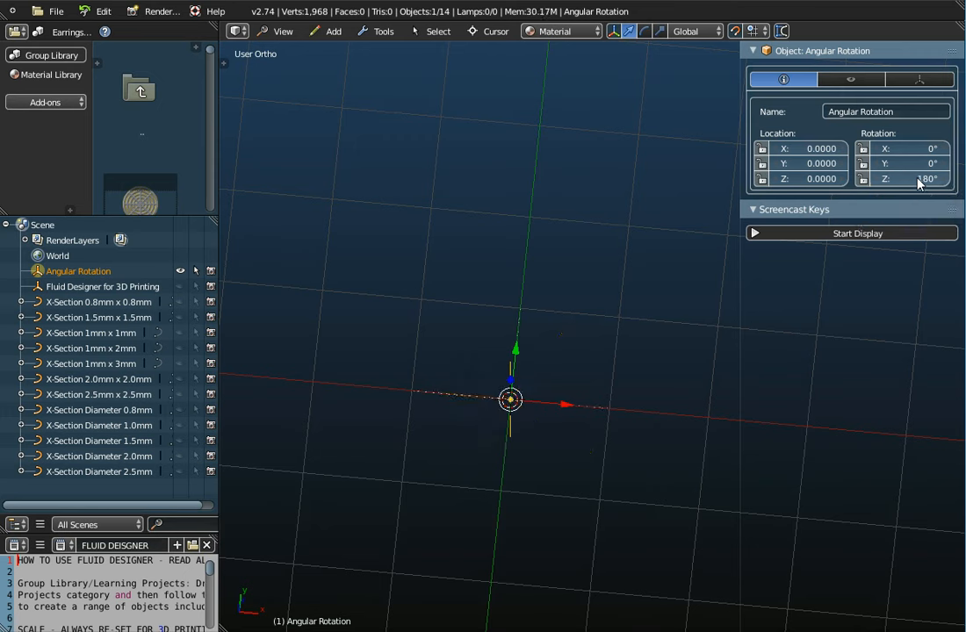
click(916, 178)
text(90)
key(Return)
click(916, 178)
text(72)
key(Return)
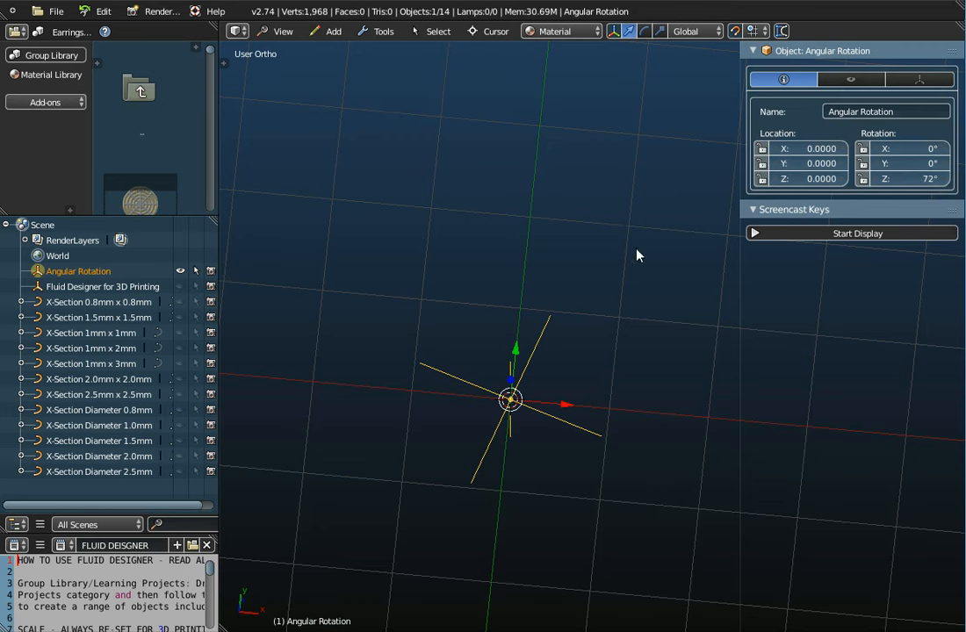
click(917, 177)
text(60)
key(Return)
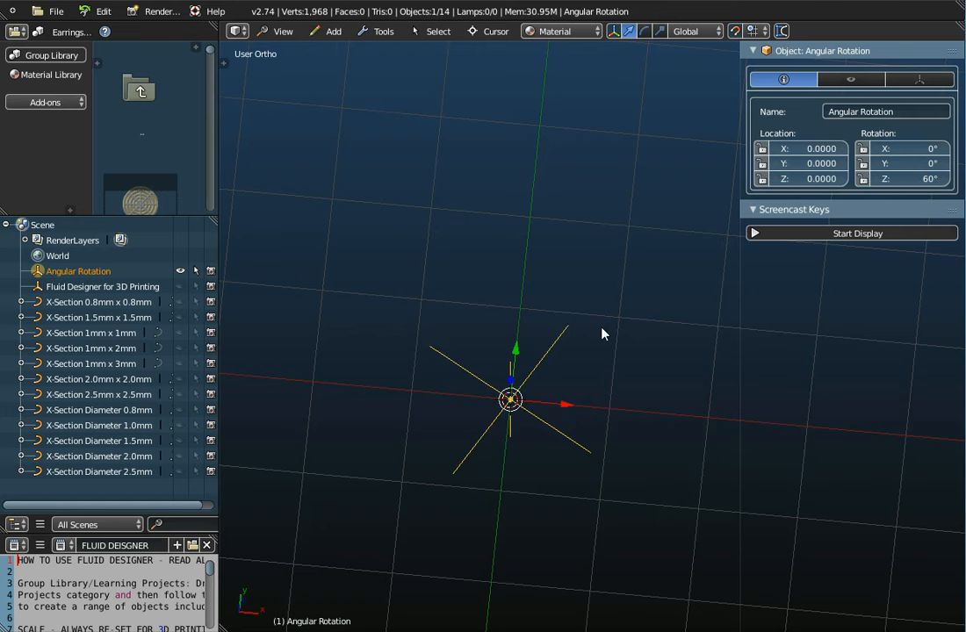
Step: Switch the viewport to the top view and show the tool shelf with an enlarged Operator section
middle_drag(603, 334, 590, 389)
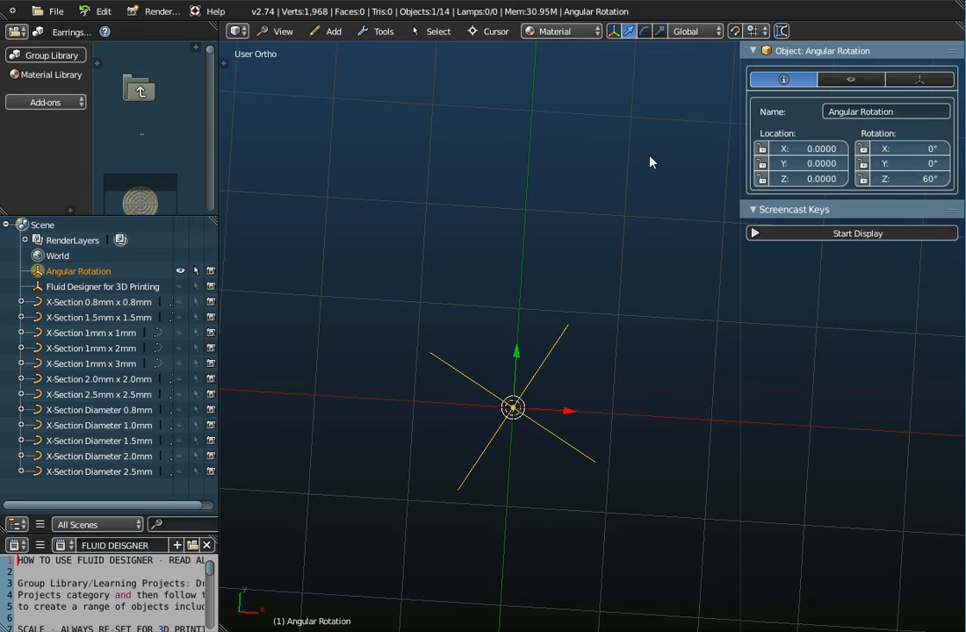
click(283, 30)
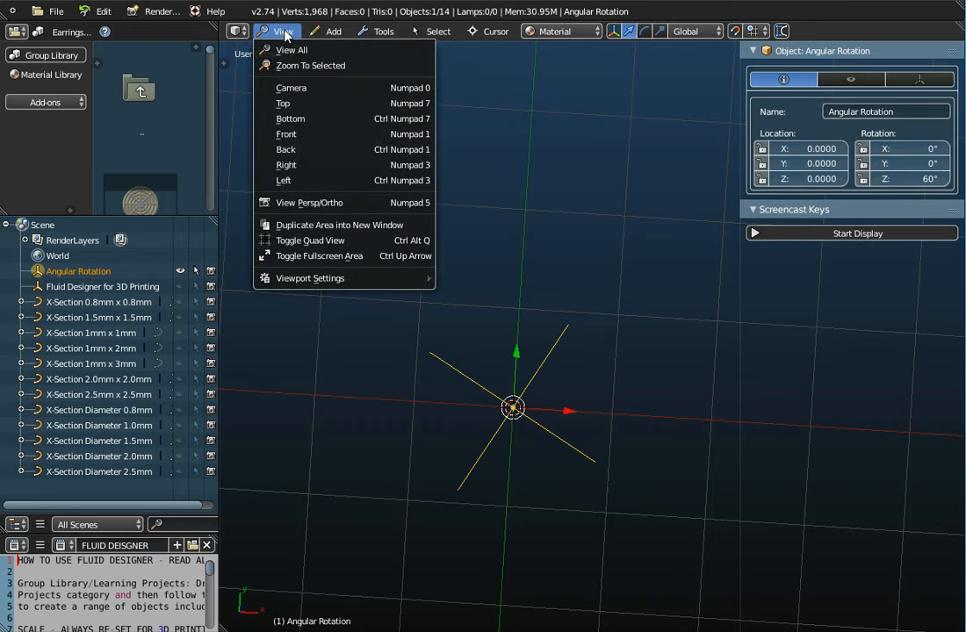
click(281, 99)
scroll(556, 308, down, 5)
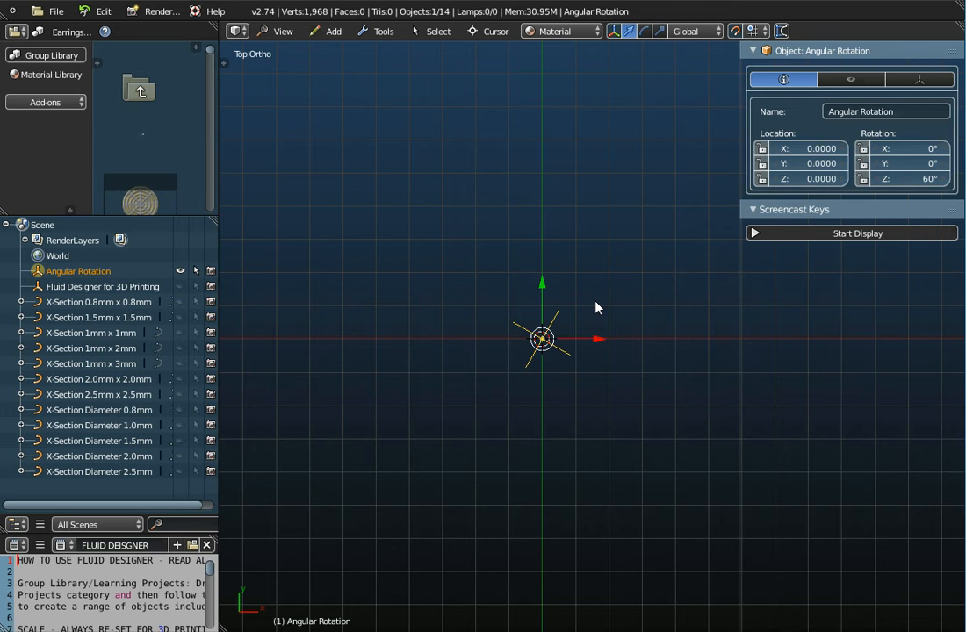
click(225, 61)
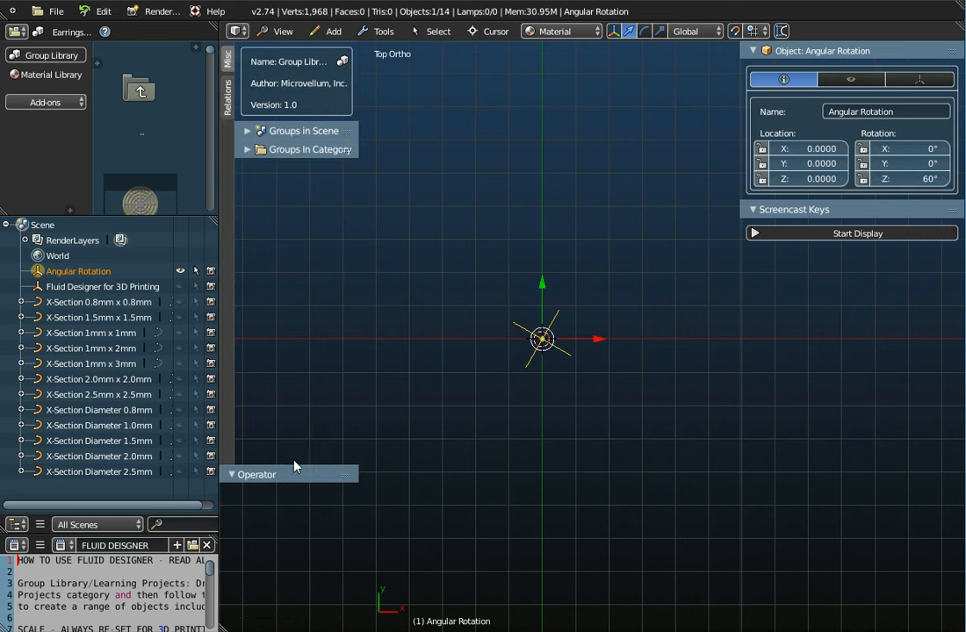
drag(294, 467, 280, 264)
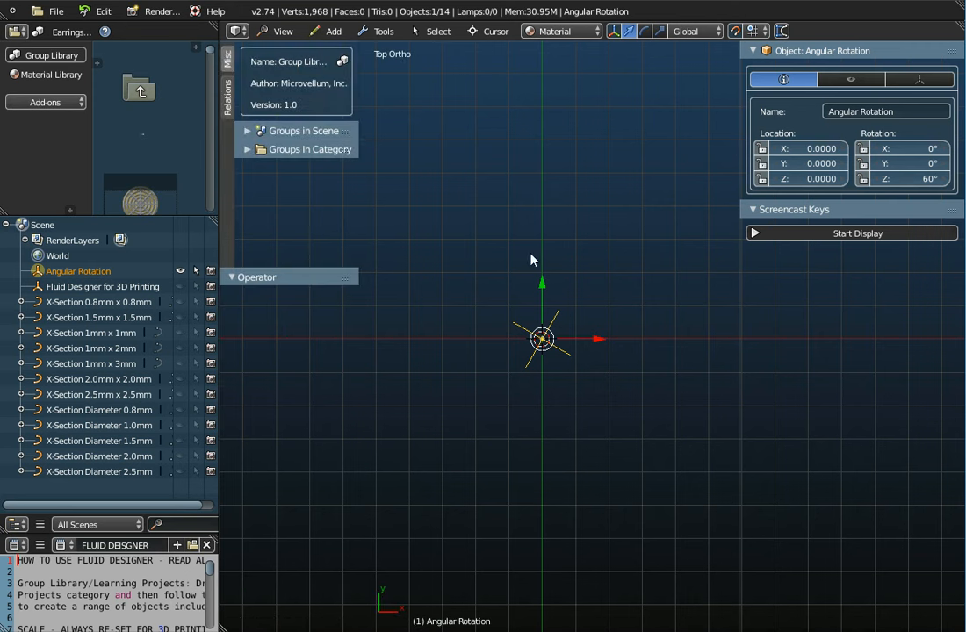
Step: Add a Curves Galore curve at the origin and set its type to Flower
click(783, 209)
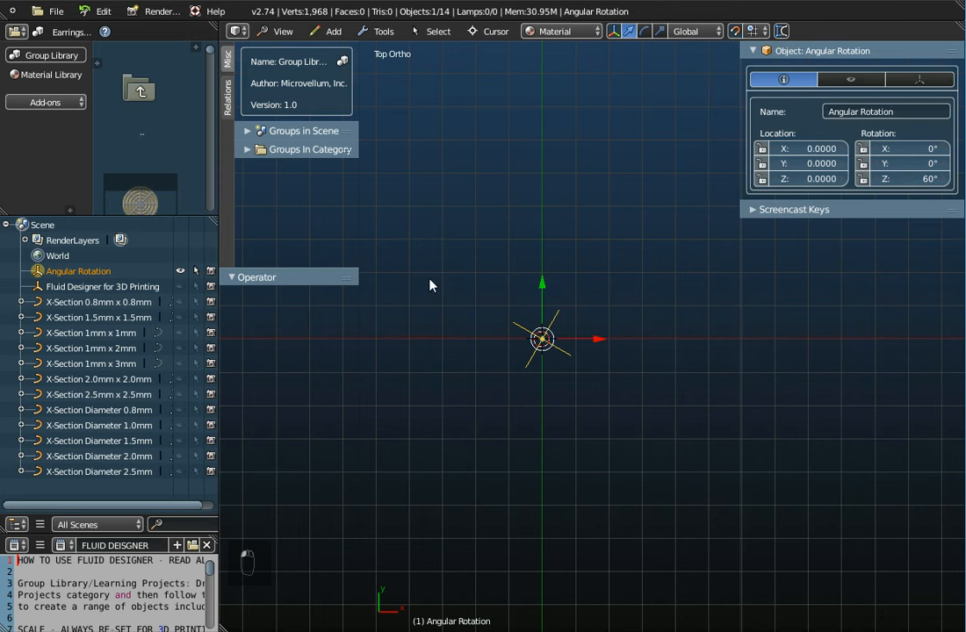
click(333, 31)
mouse_move(342, 65)
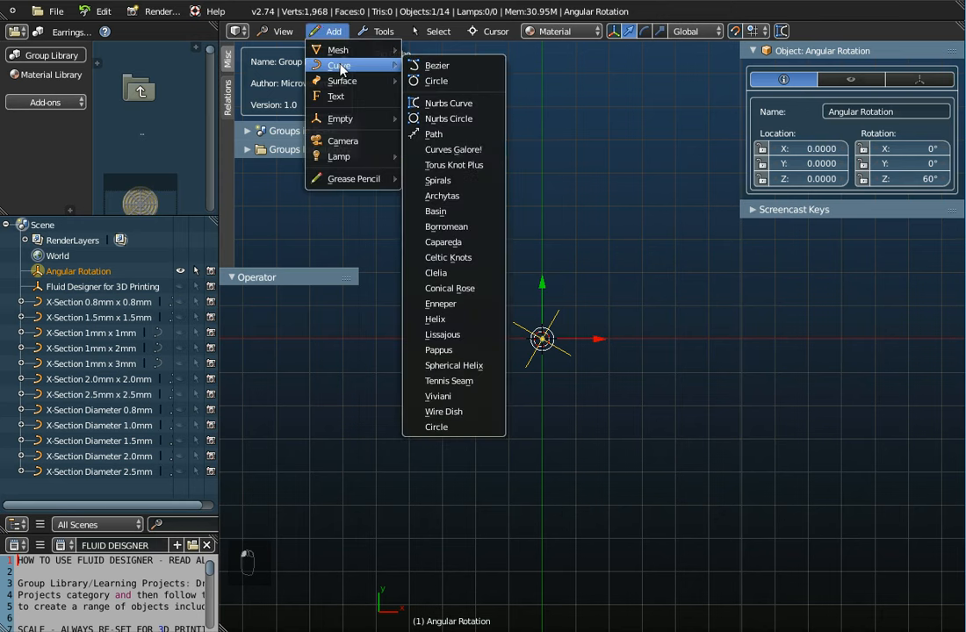
click(463, 151)
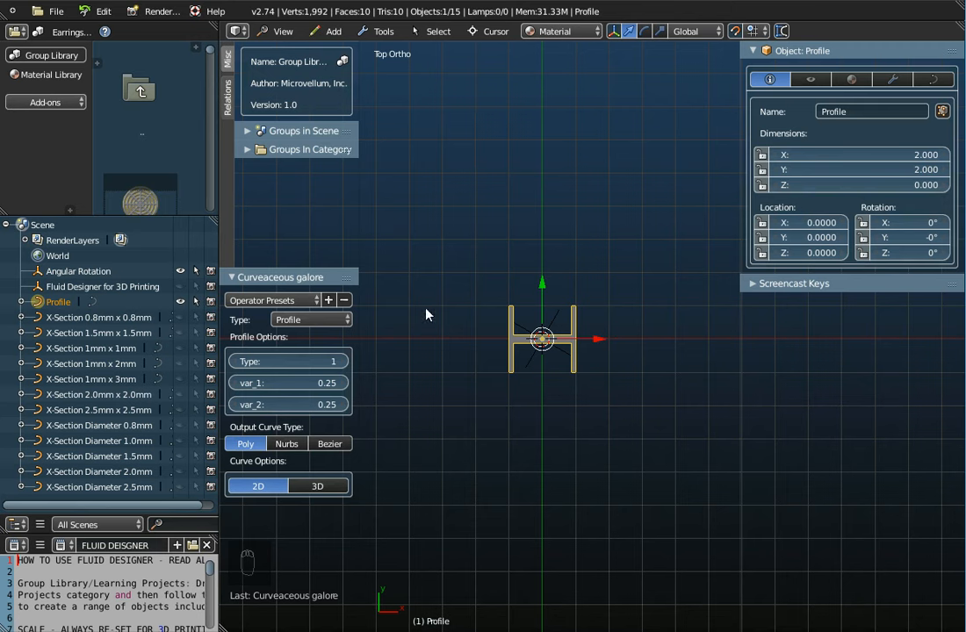
click(318, 320)
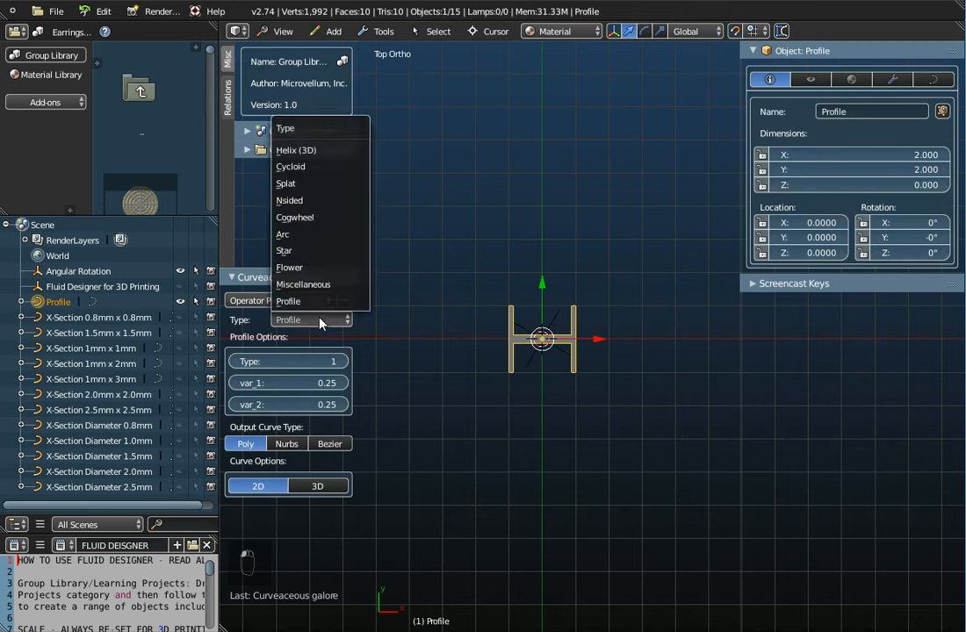
click(304, 268)
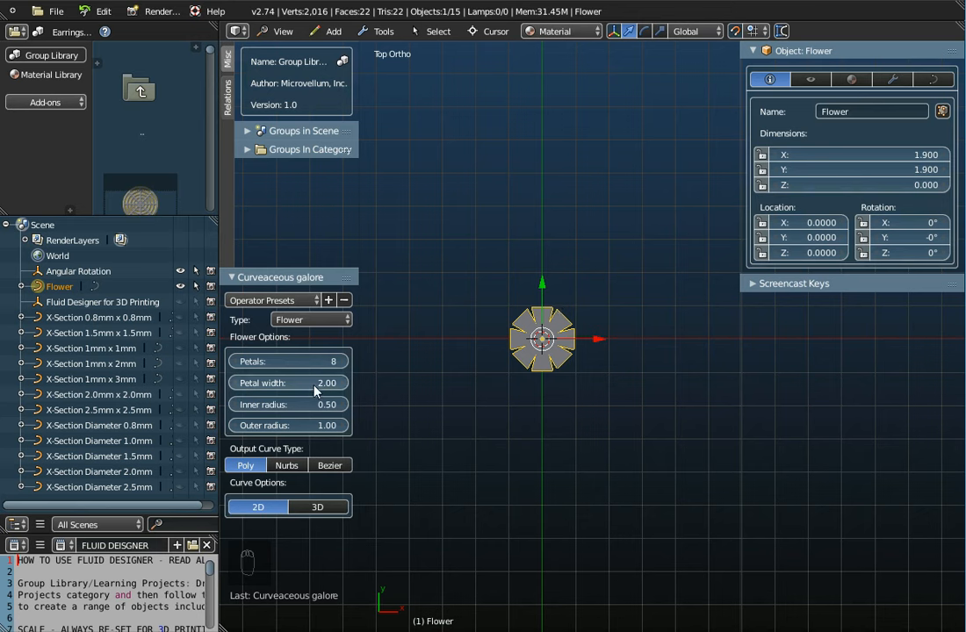
Step: Set the flower curve to 4 petals with Nurbs output and 3D curve dimensions
drag(234, 368, 201, 369)
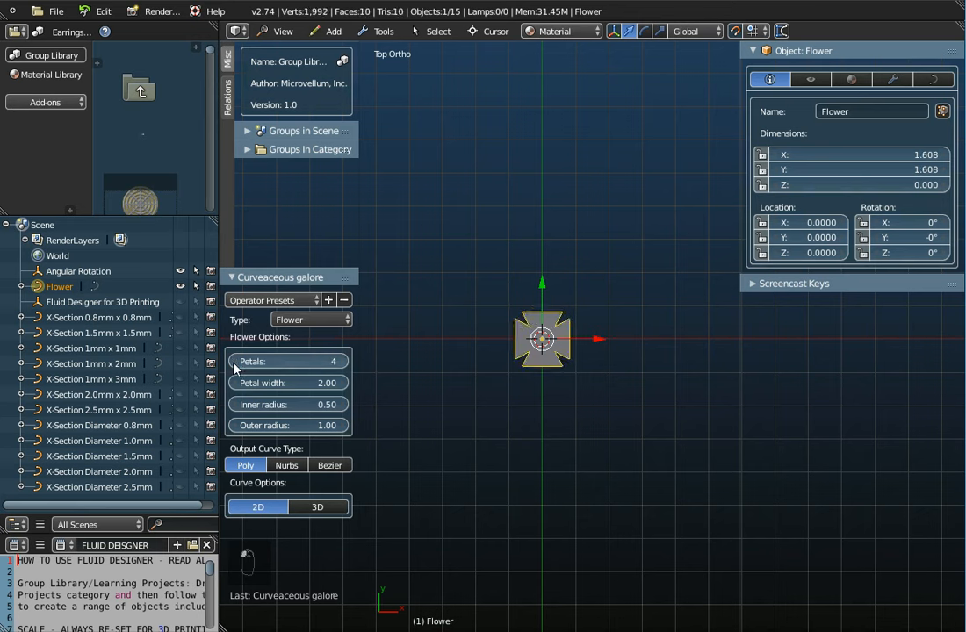
click(290, 468)
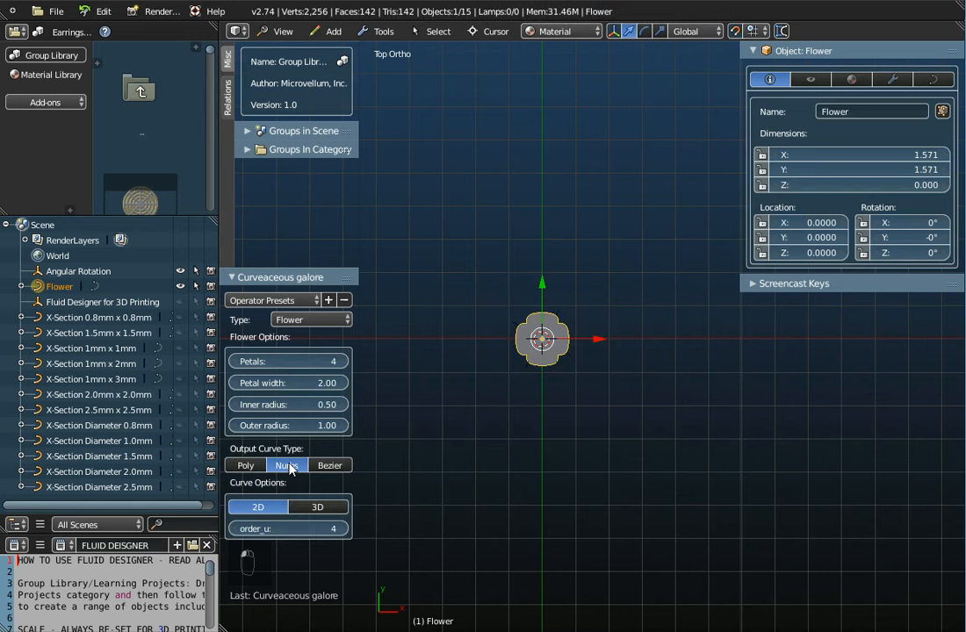
click(336, 509)
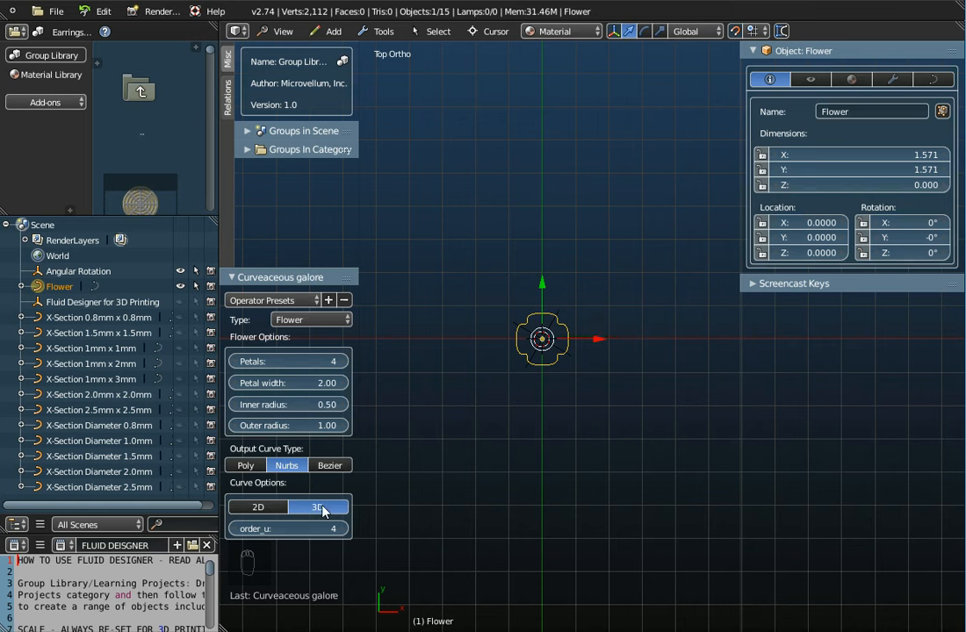
Step: Rename the flower curve as My Flower
click(944, 81)
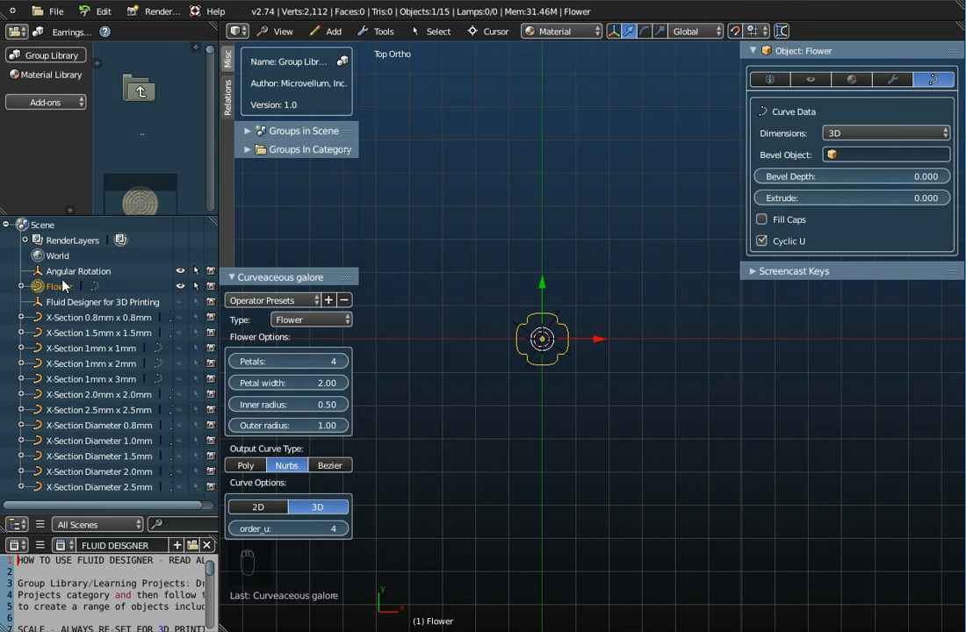
click(769, 80)
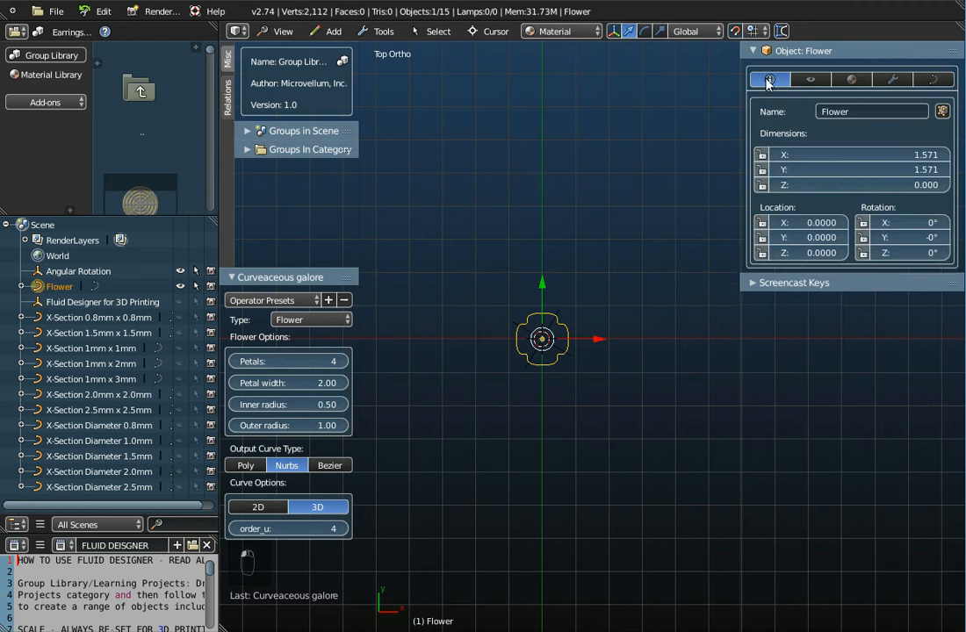
click(839, 109)
click(821, 113)
text(My)
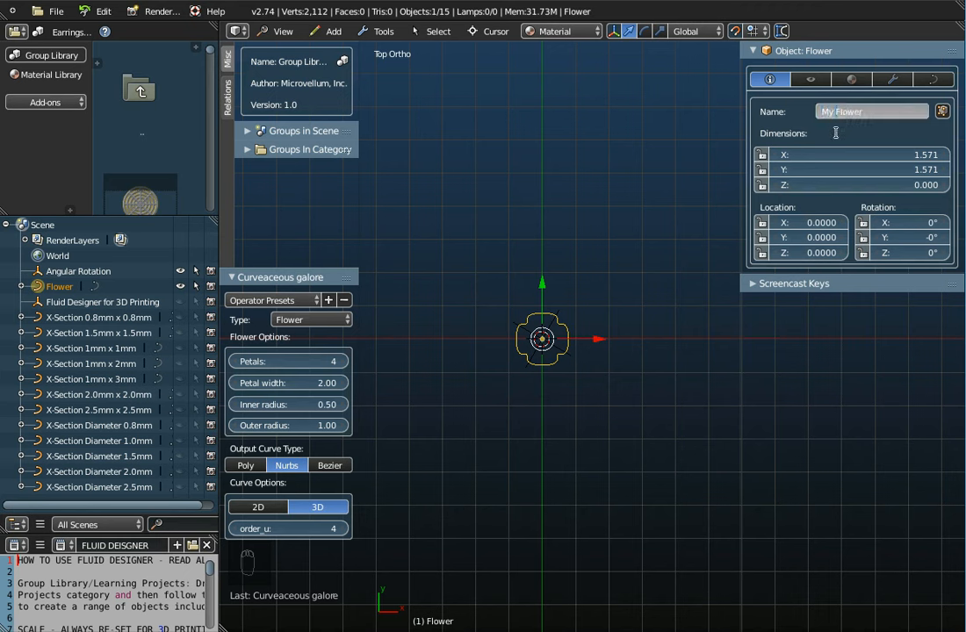
key(Return)
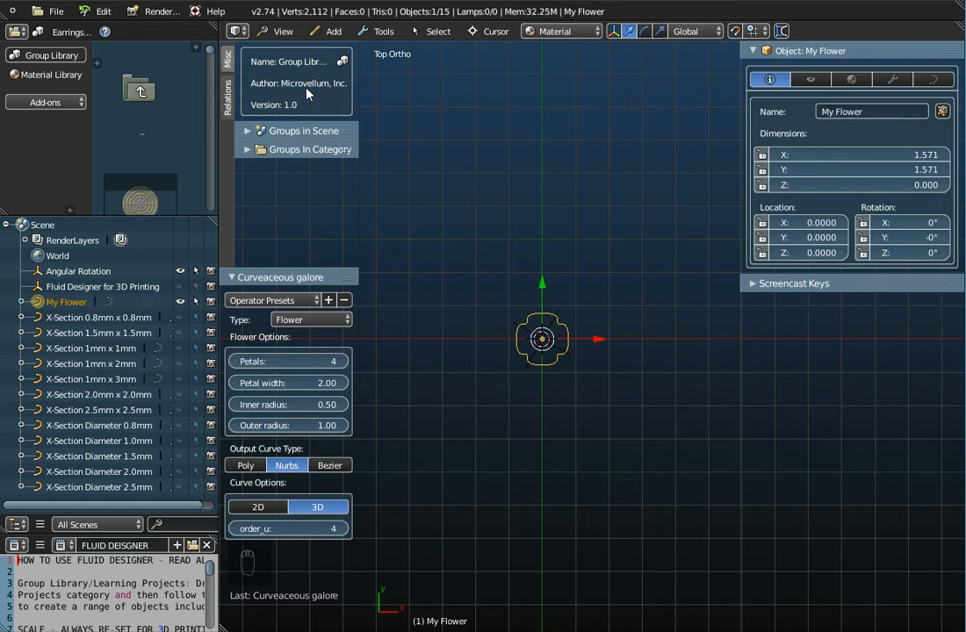
Step: Examine the naming of the Celtic Knot Earring 3 Leaf (001) object in the append library, and leave without appending anything
click(69, 21)
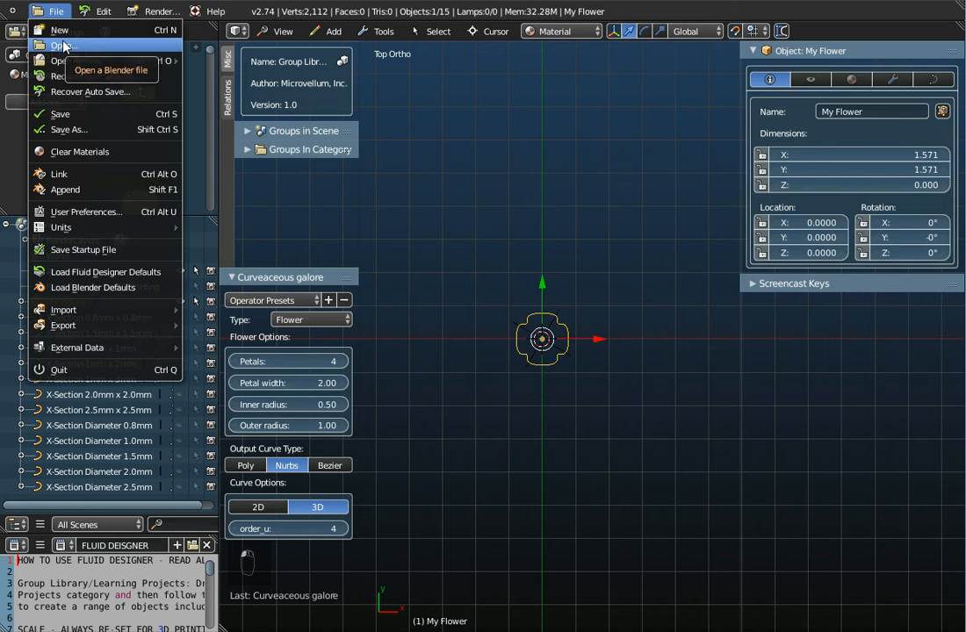
click(72, 192)
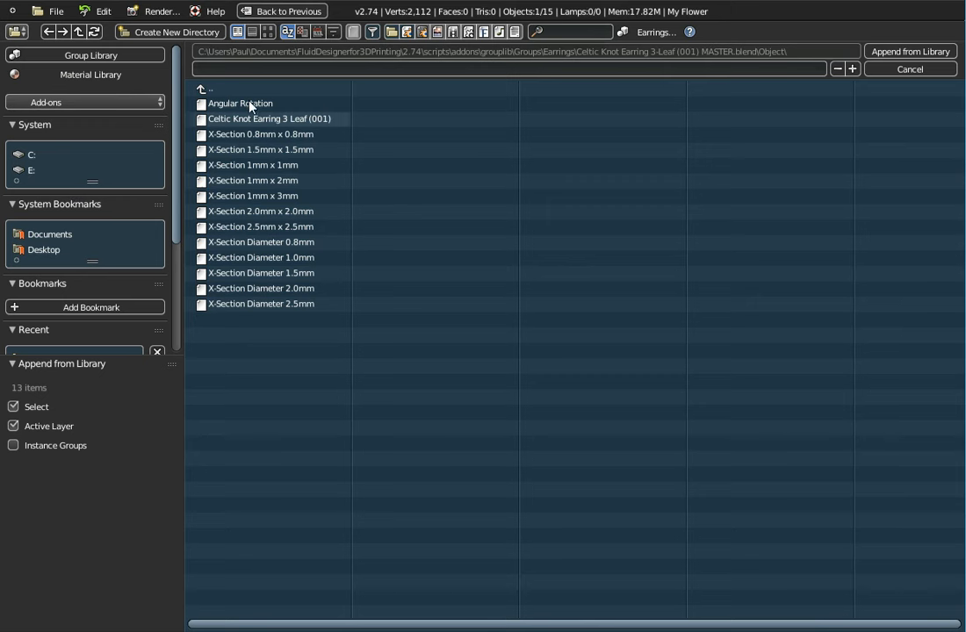
click(230, 119)
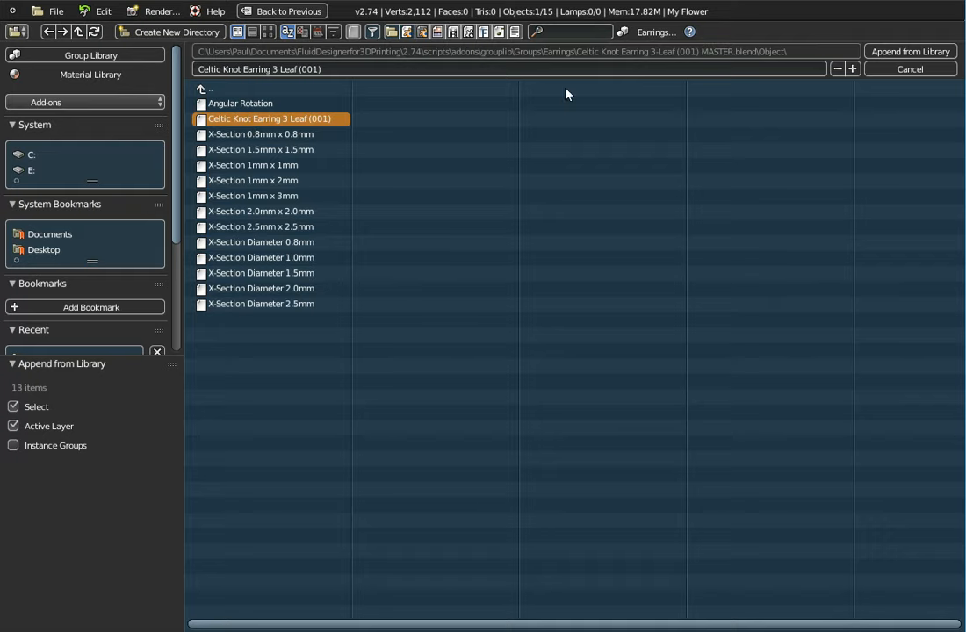
click(887, 68)
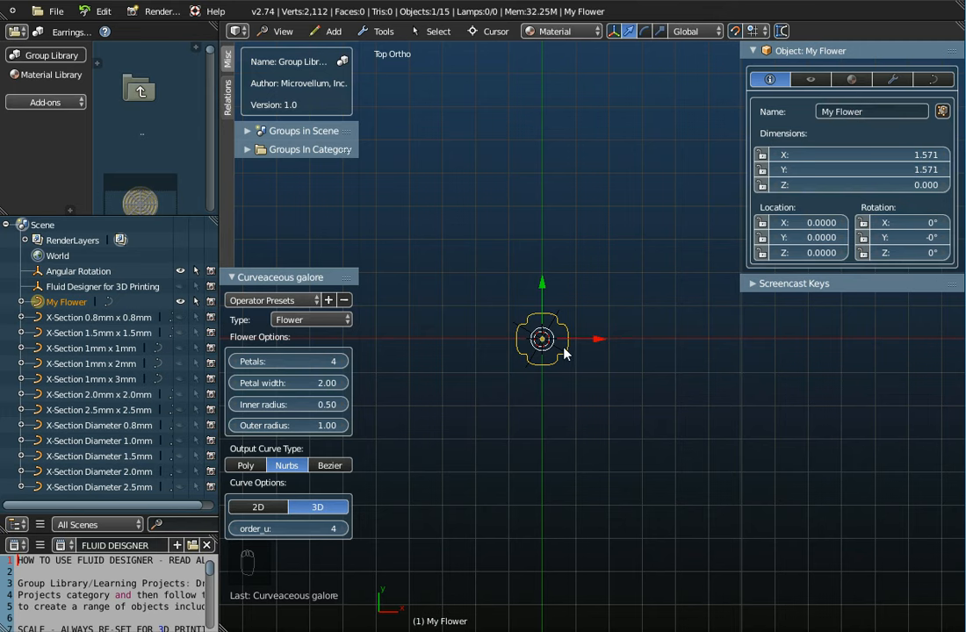
Step: Rename the flower curve as My Flower 4-Leaf
scroll(566, 352, up, 2)
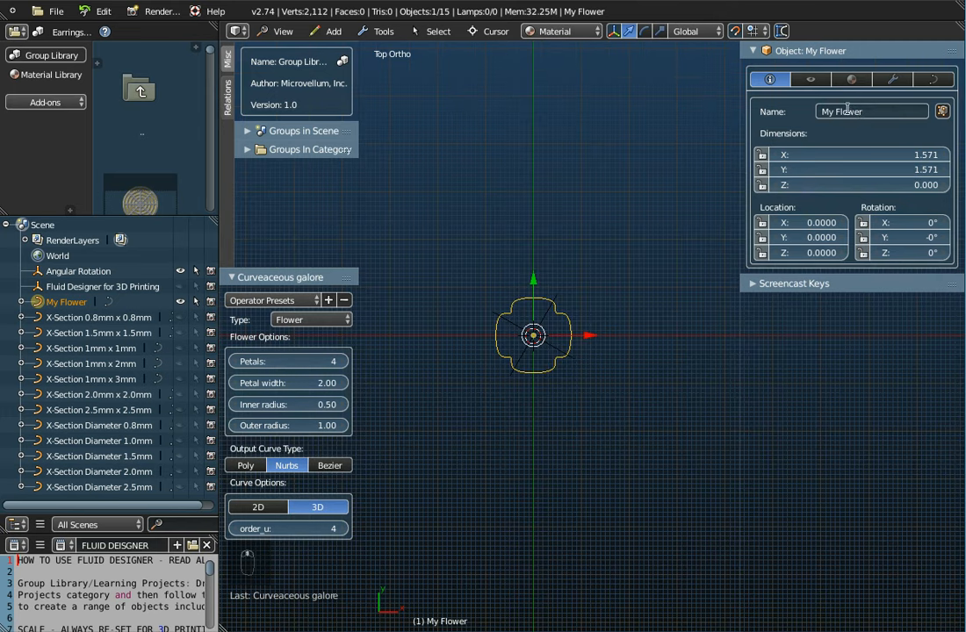
click(879, 112)
text(4 L)
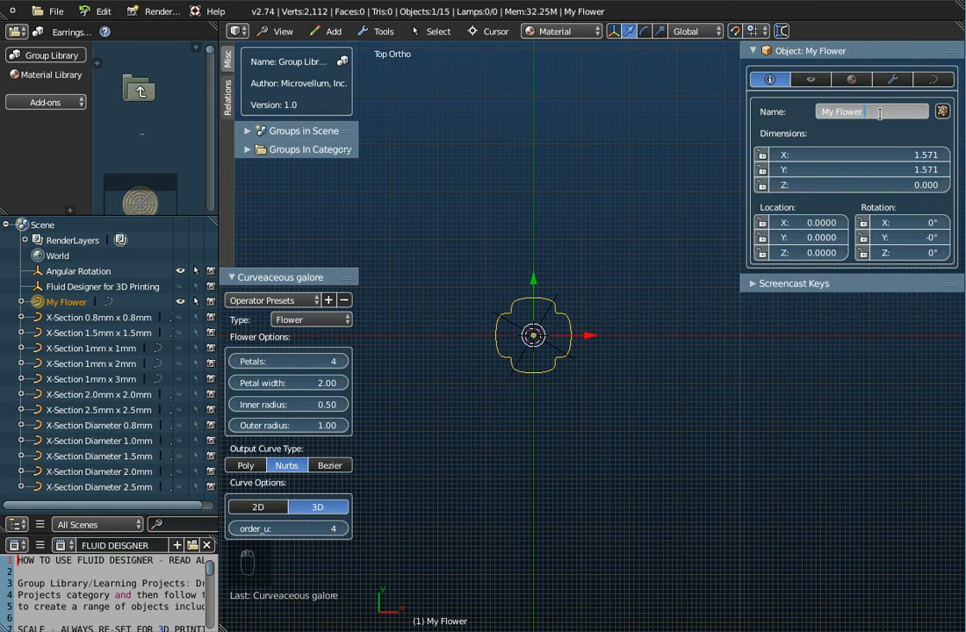
text(eaf)
key(Return)
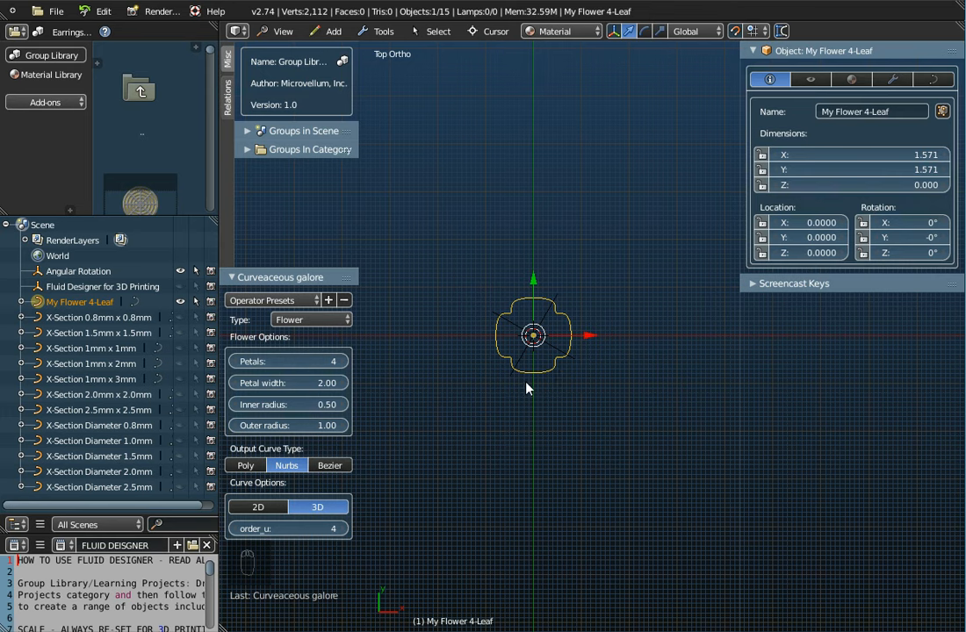
Step: Set the flower curve's outer radius to 5.50 and return the viewport to the top view
scroll(526, 387, down, 2)
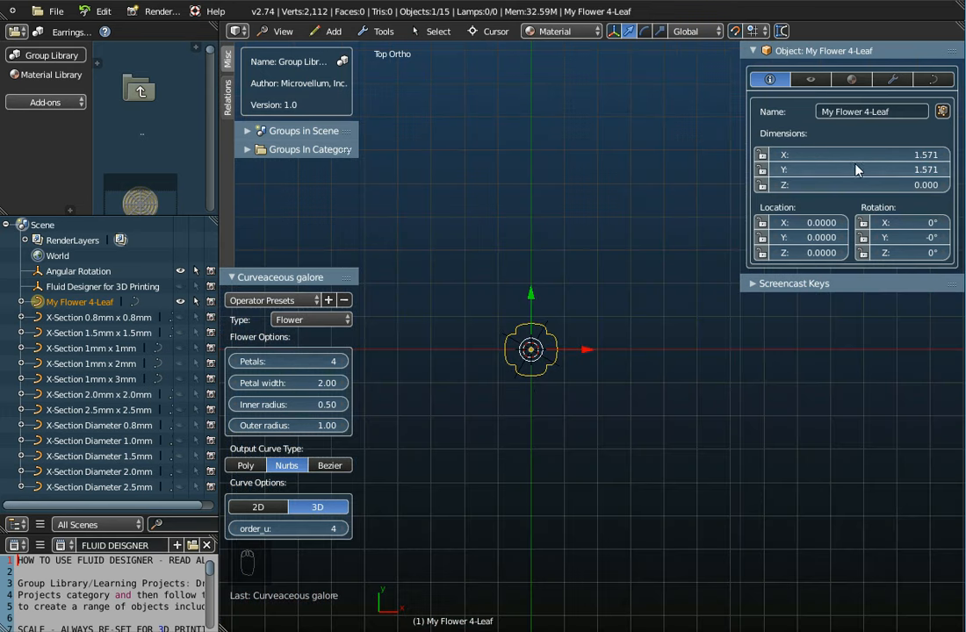
middle_drag(600, 304, 619, 328)
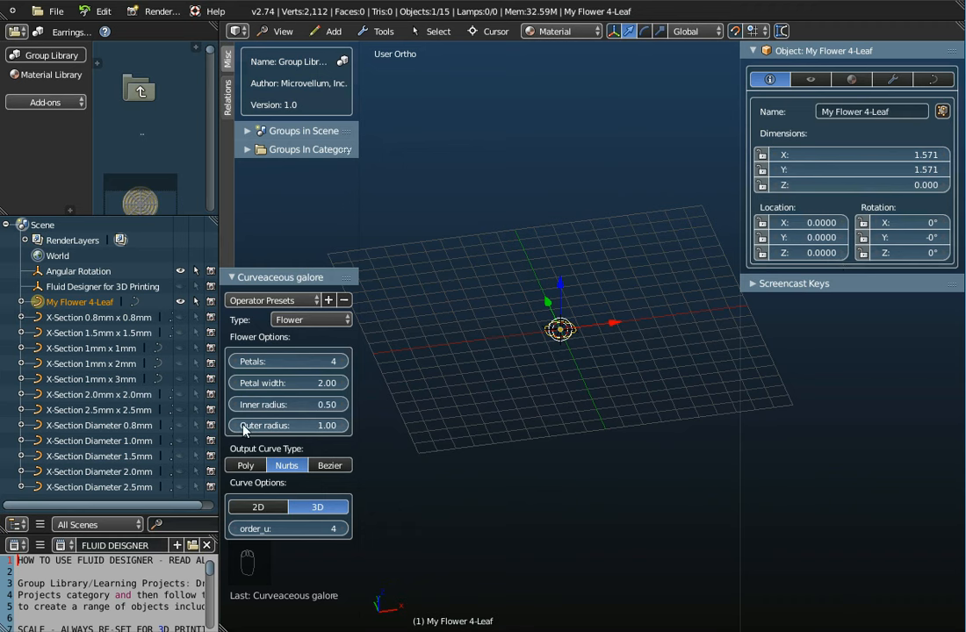
mouse_move(260, 427)
mouse_down()
mouse_move(395, 427)
mouse_move(256, 426)
mouse_up()
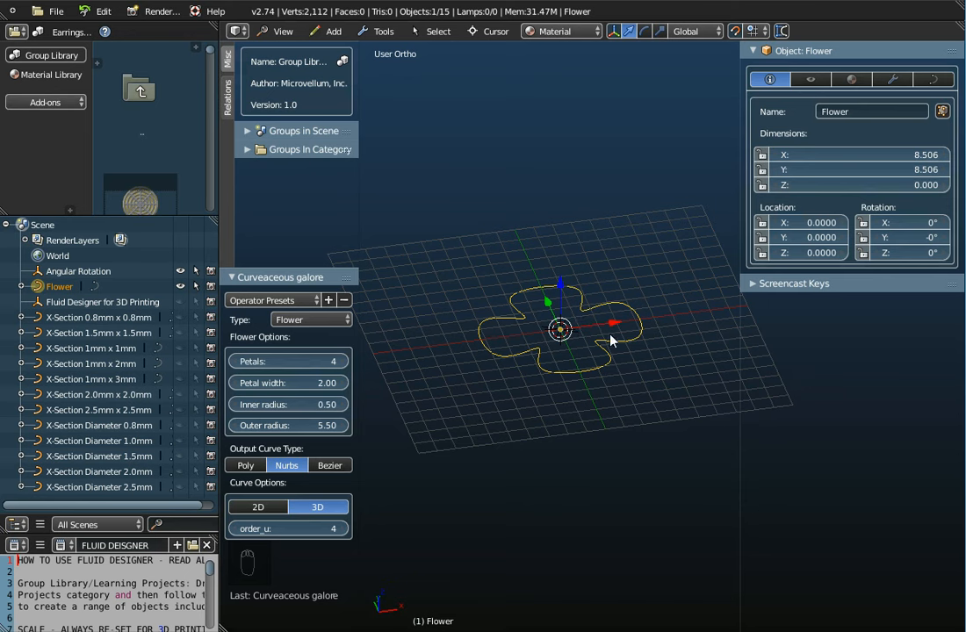
middle_drag(502, 277, 575, 439)
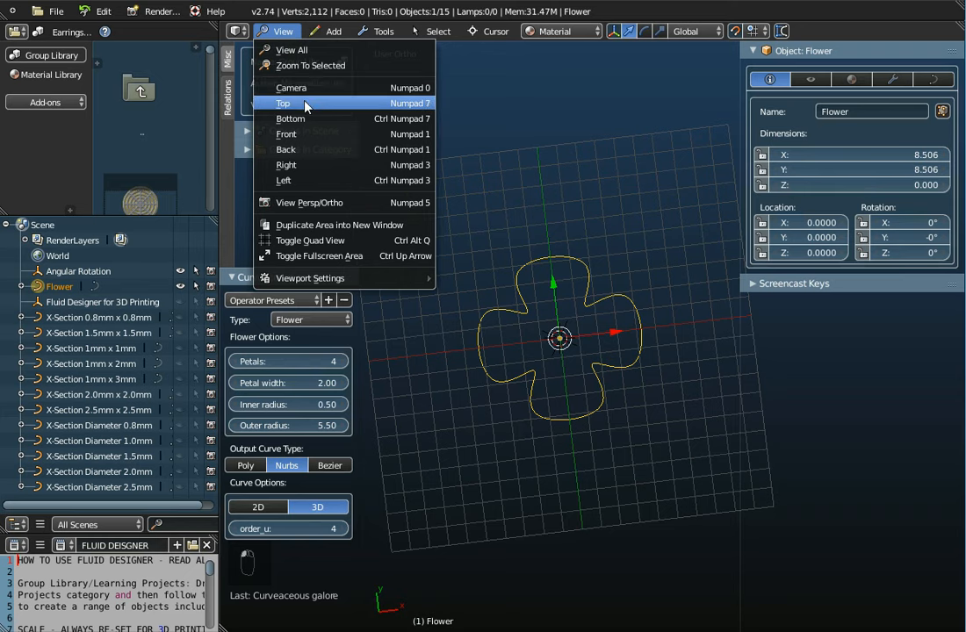
click(306, 103)
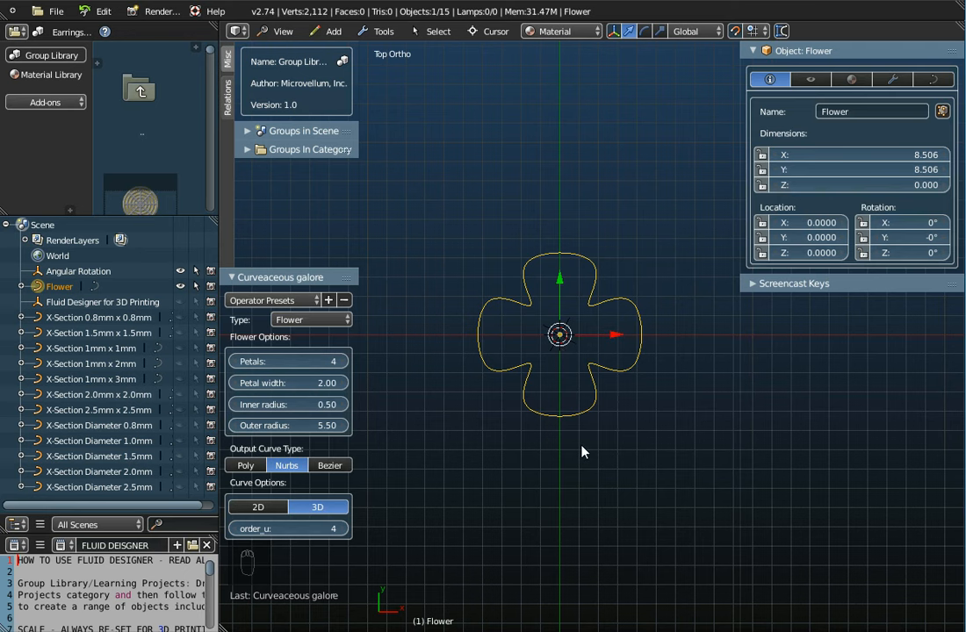
Step: Try moving a control point of the flower curve in edit mode, and return to object mode
key(Tab)
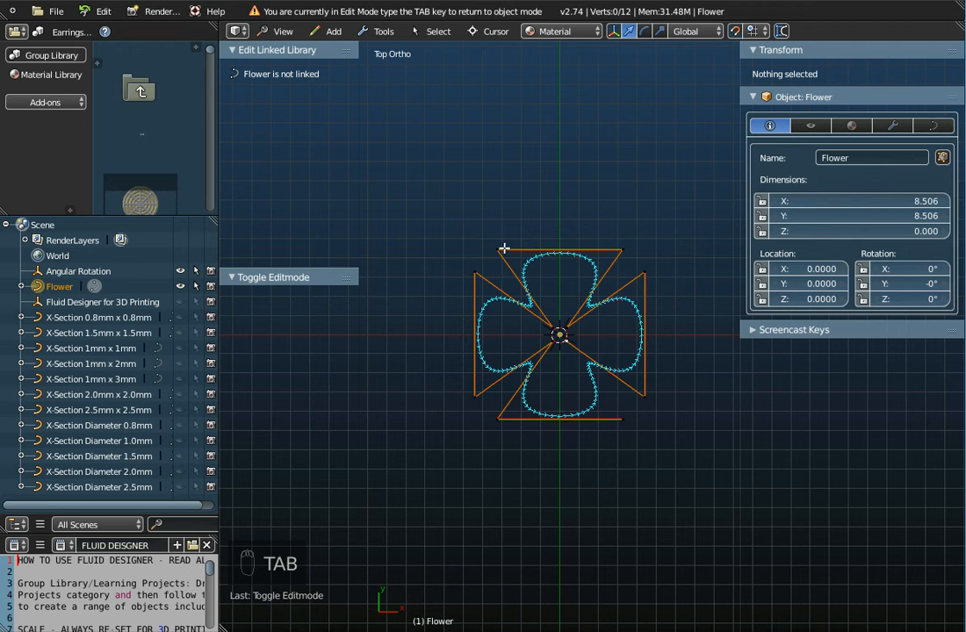
right_click(475, 272)
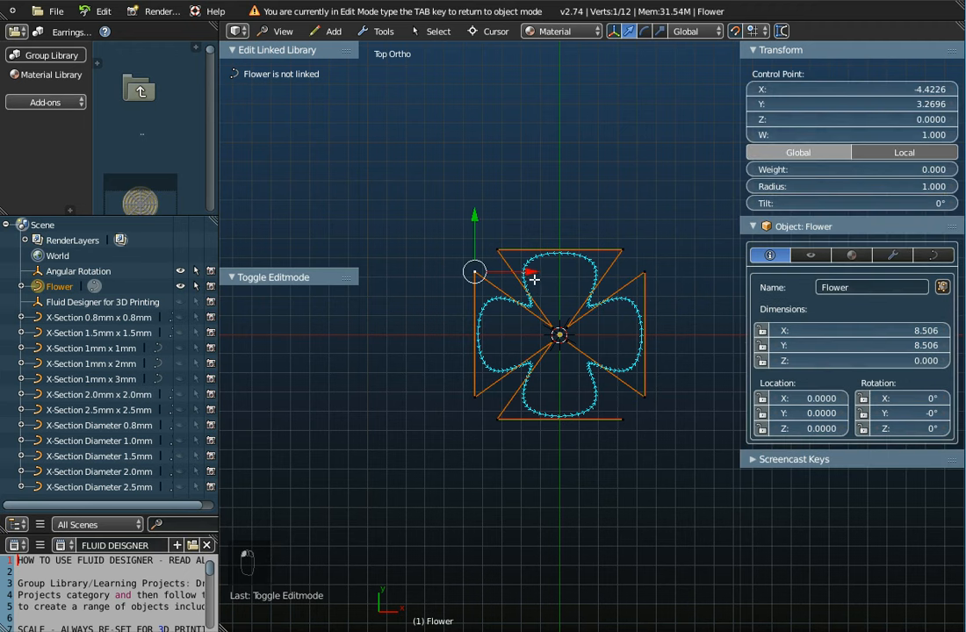
key(g)
mouse_move(534, 272)
mouse_down()
mouse_move(576, 267)
mouse_move(520, 273)
mouse_move(540, 275)
mouse_up()
key(a)
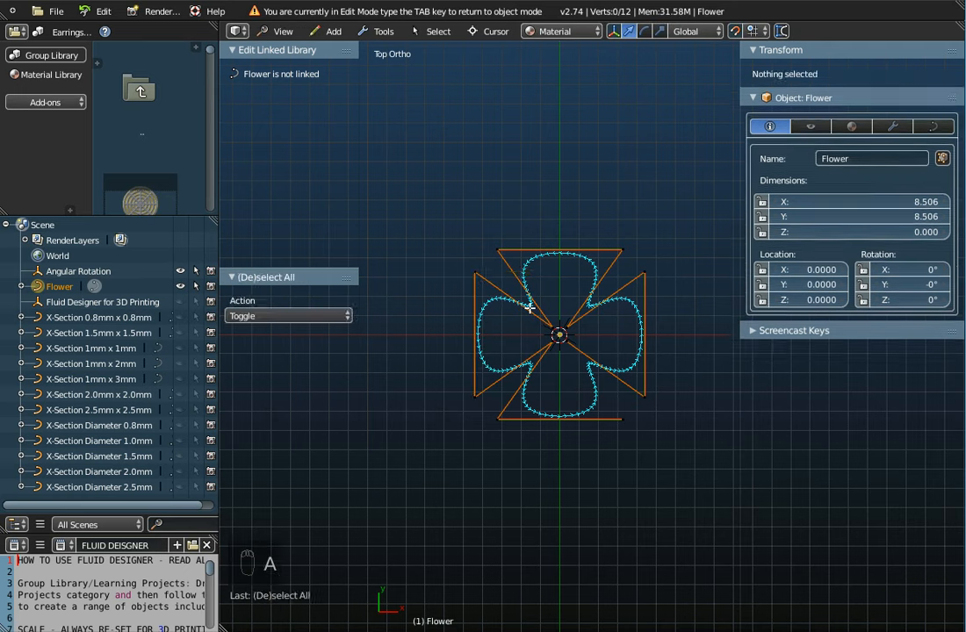
key(Tab)
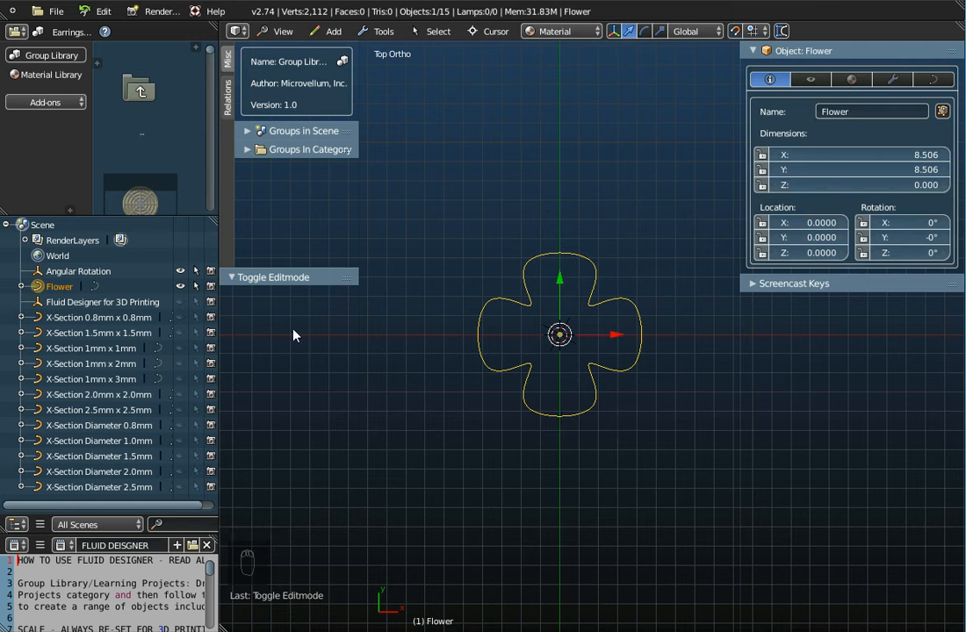
Step: Hide the tool shelf and assign X-Section Diameter 1.0mm as the flower curve's bevel object
key(t)
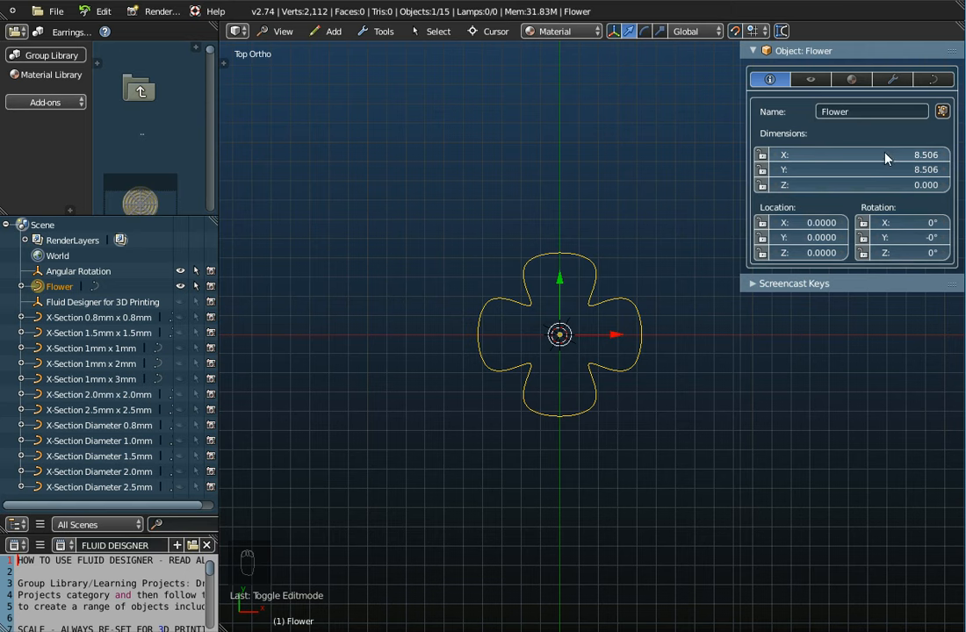
click(933, 81)
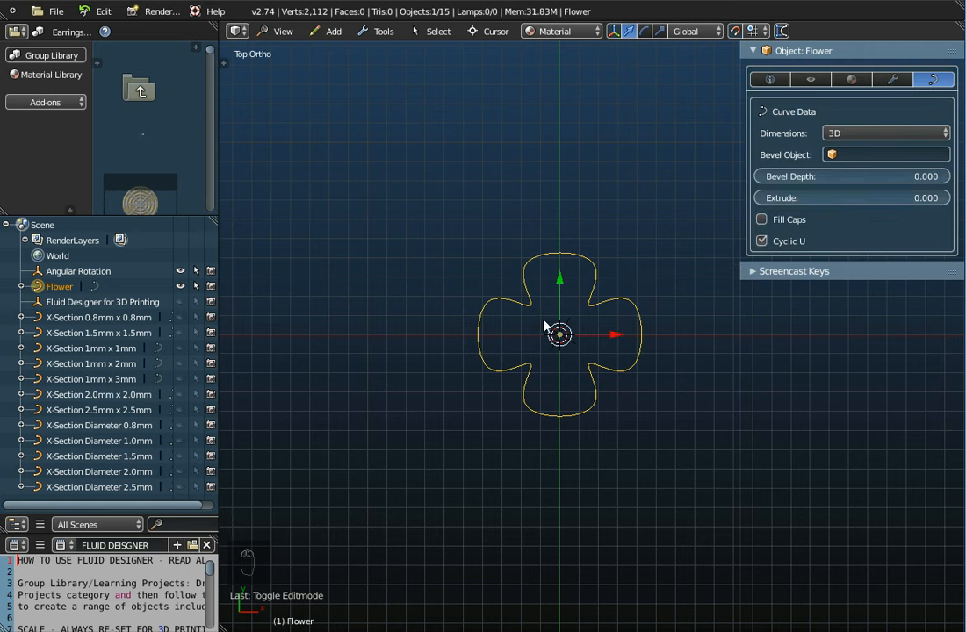
click(856, 156)
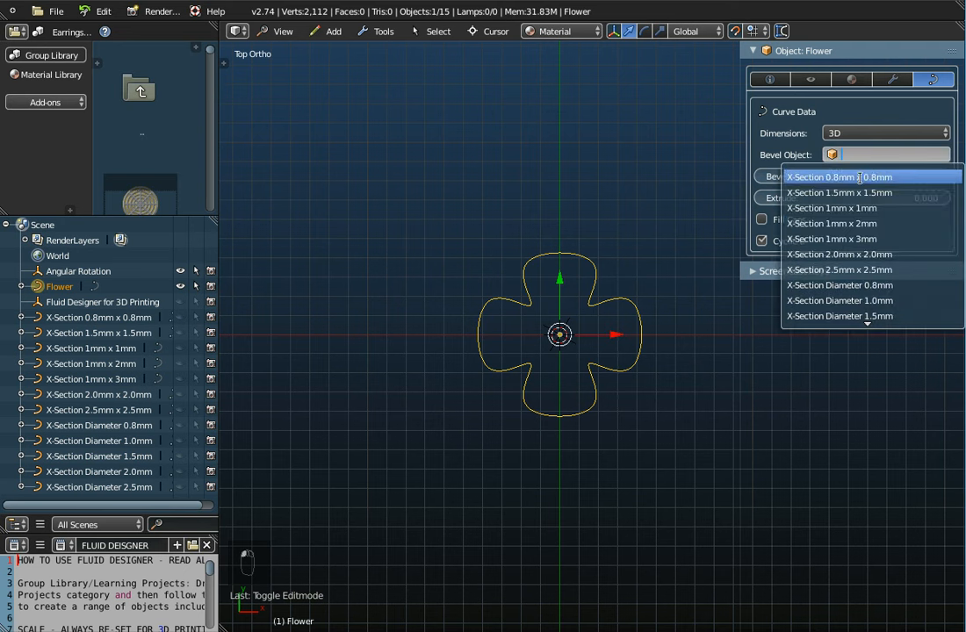
click(832, 301)
scroll(584, 363, up, 3)
scroll(584, 363, down, 3)
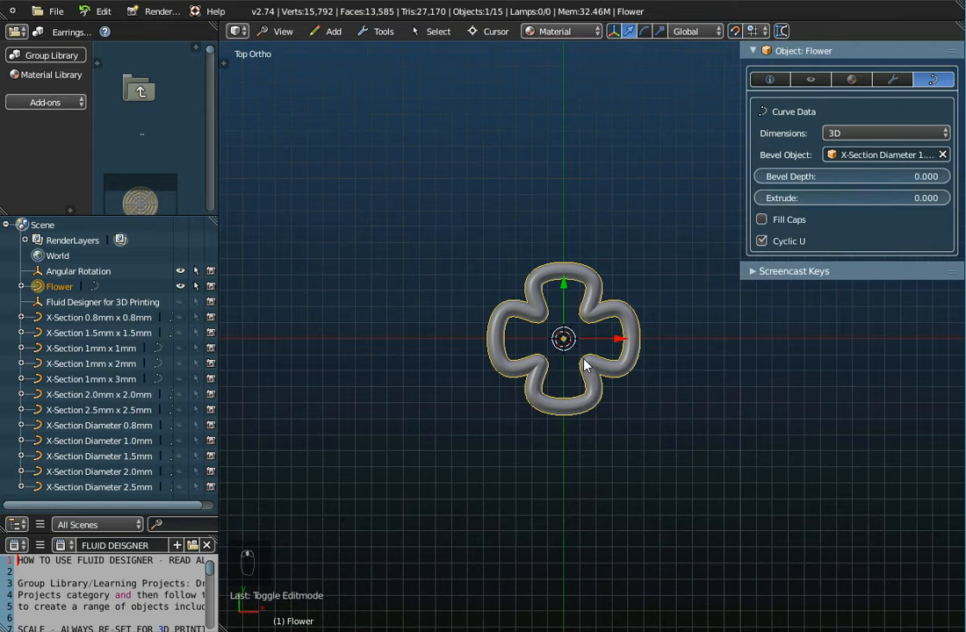
scroll(585, 363, up, 4)
scroll(593, 360, down, 10)
scroll(594, 360, down, 2)
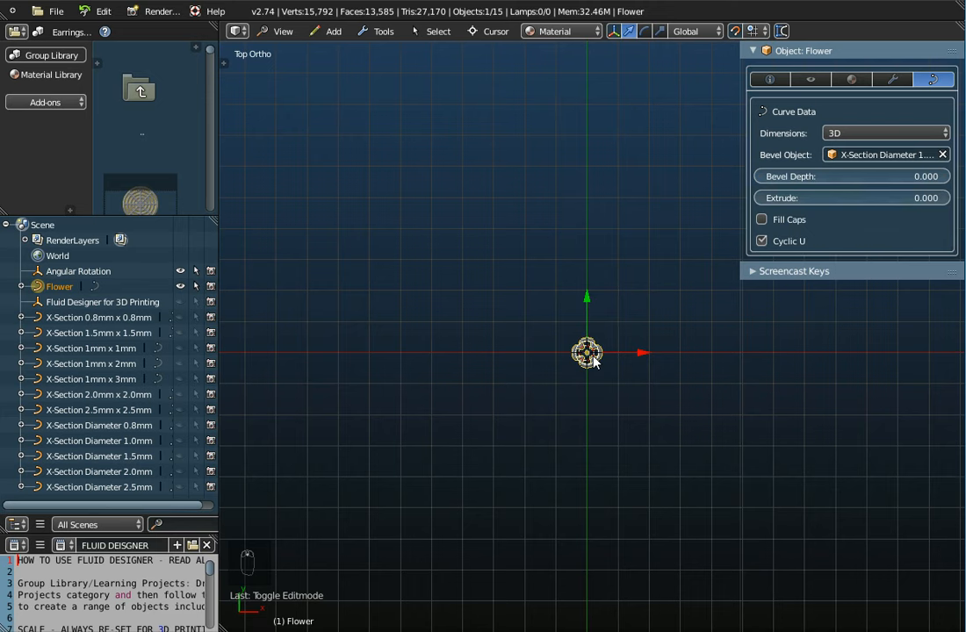
scroll(593, 360, up, 1)
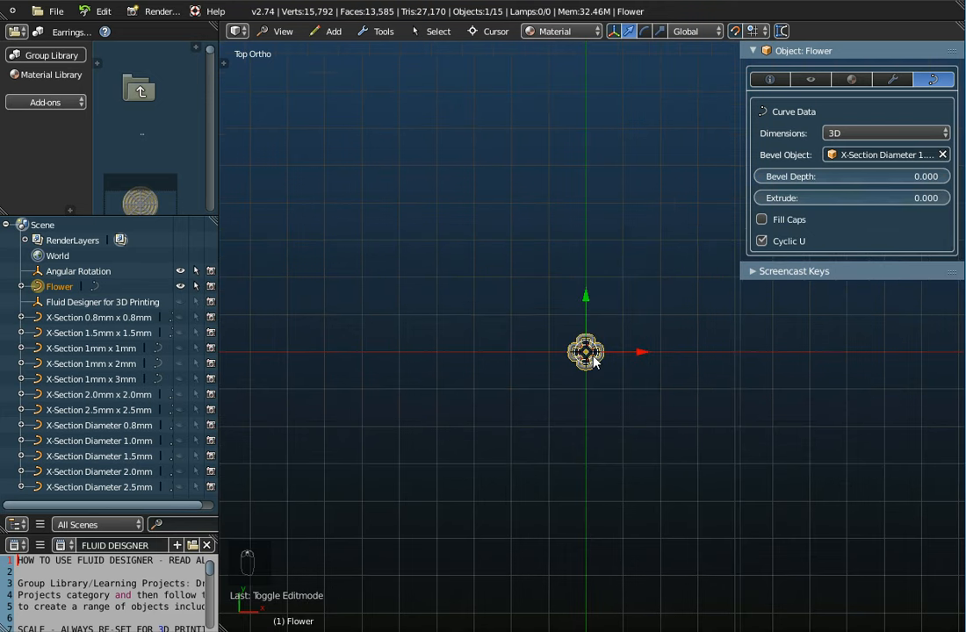
scroll(594, 360, up, 8)
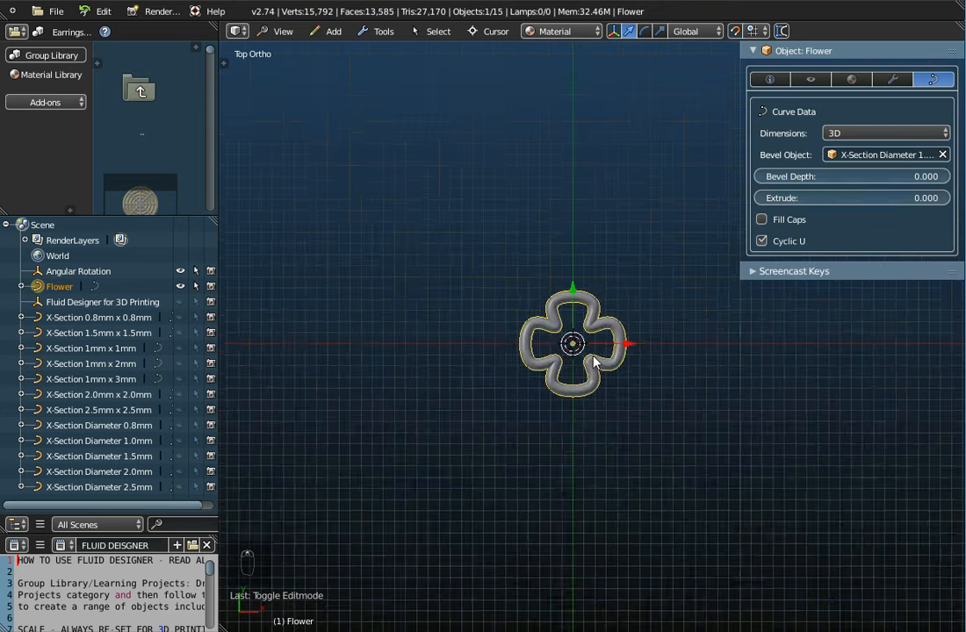
Step: Rename the flower curve object as Flower 4-Leaf
scroll(600, 425, down, 2)
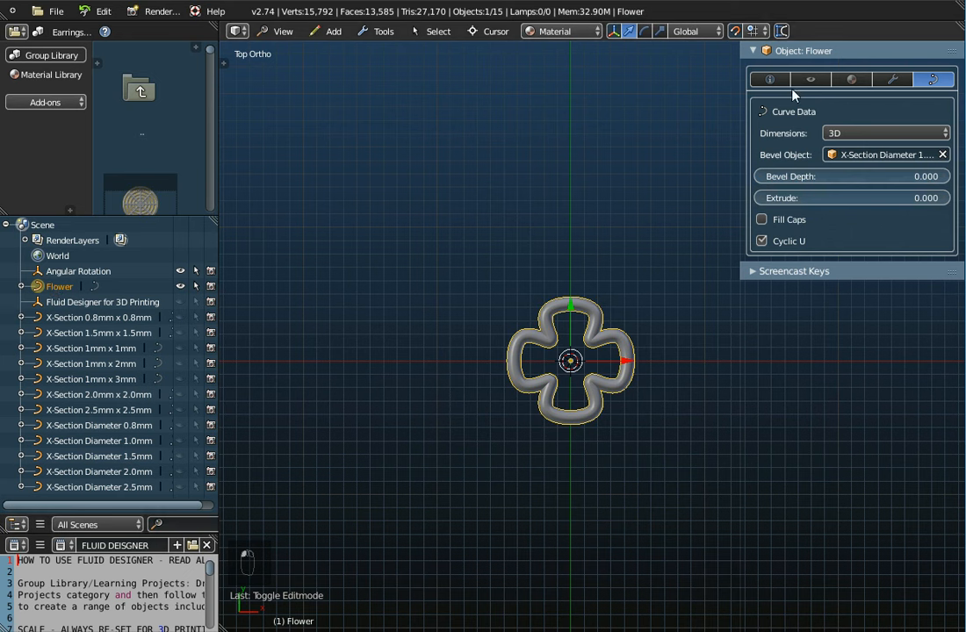
click(769, 79)
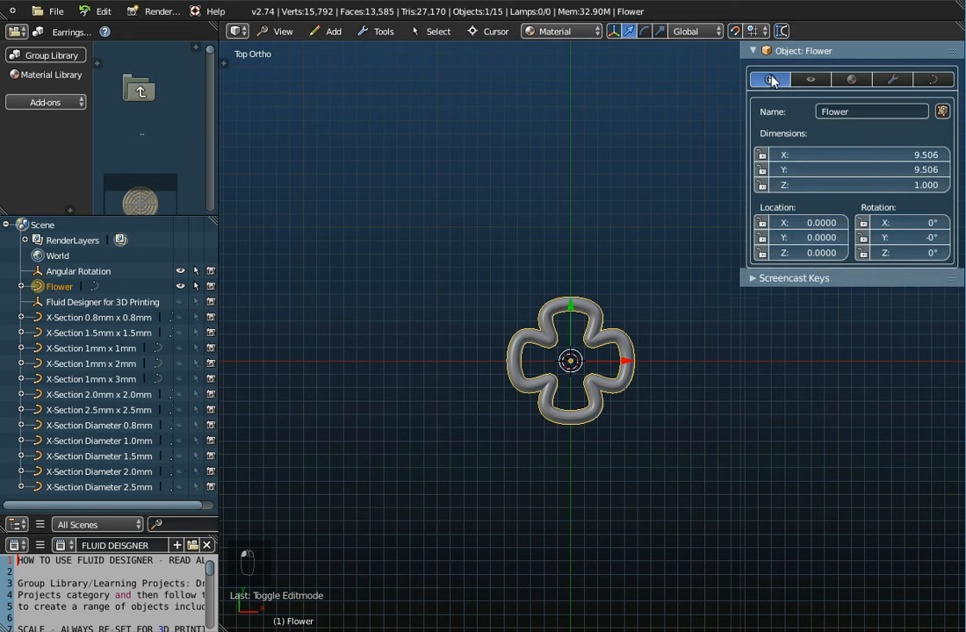
click(828, 112)
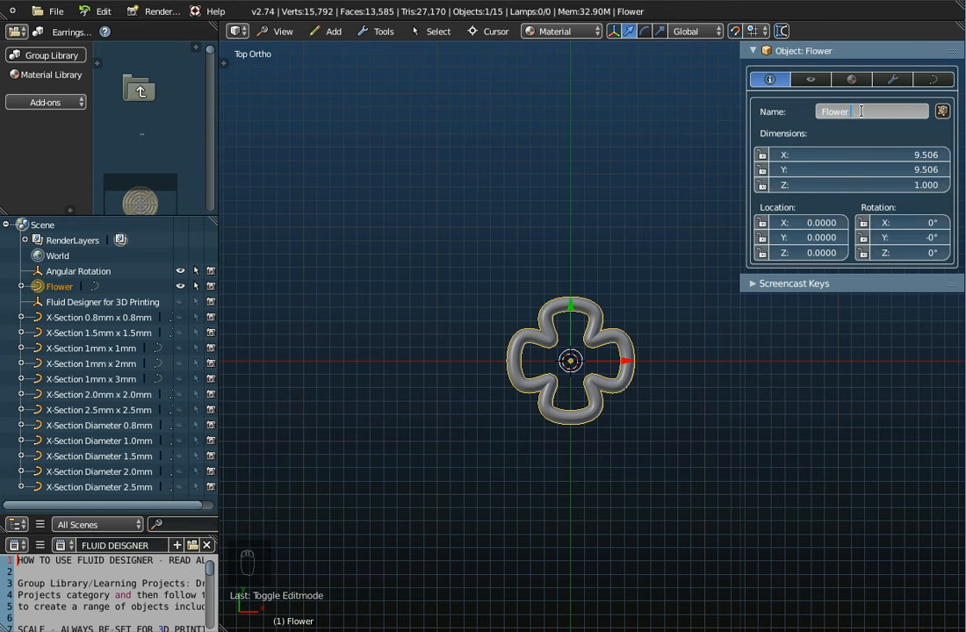
text(4-Leaf)
key(Return)
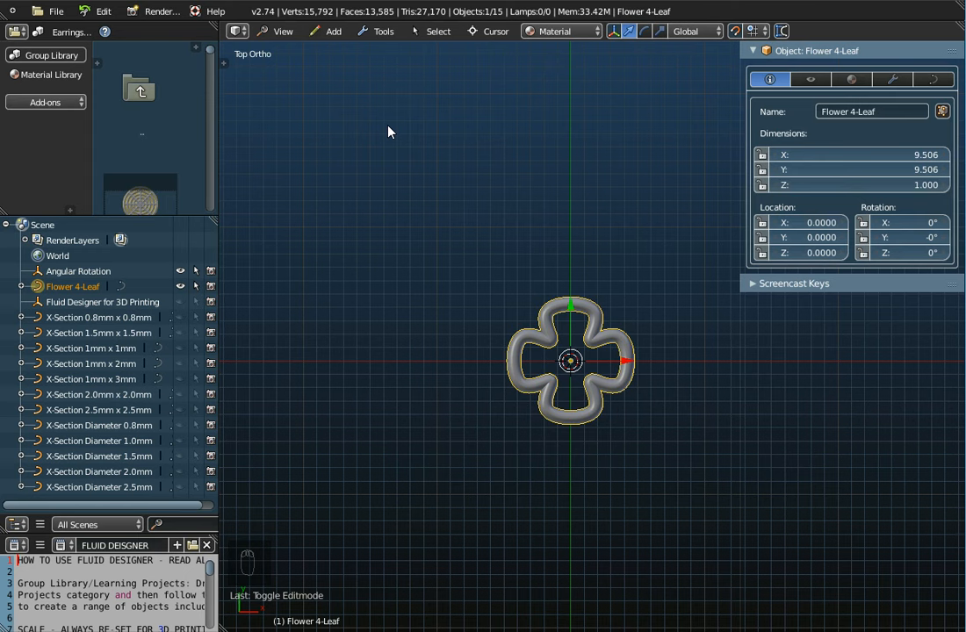
Step: Save the file in the Earrings group folder as Flower 4-Leaf (001) MASTER.blend
click(51, 12)
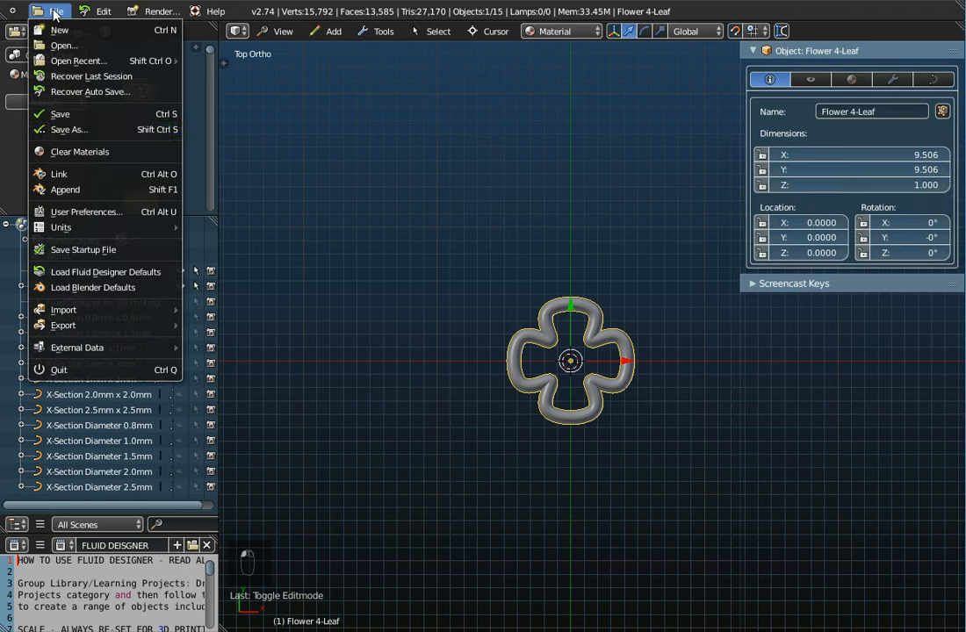
click(59, 115)
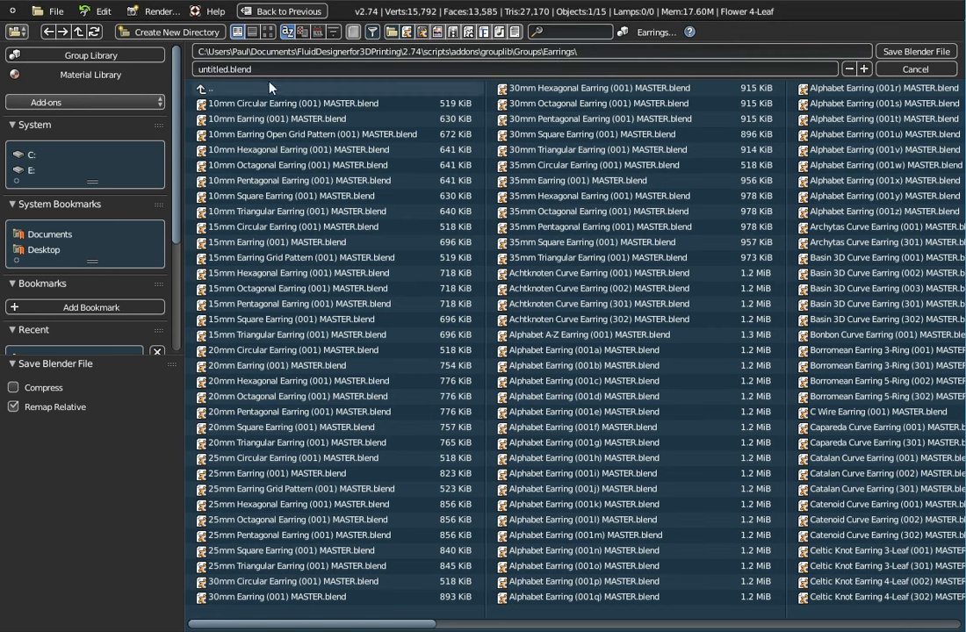
click(225, 69)
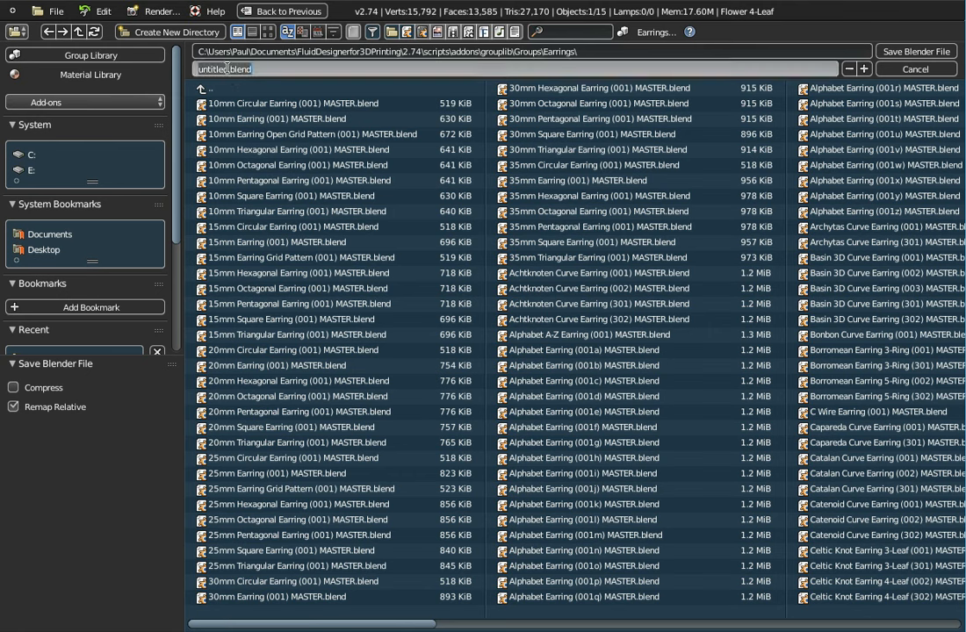
click(229, 70)
key(BackSpace)
key(BackSpace)
key(BackSpace)
key(BackSpace)
key(BackSpace)
key(BackSpace)
key(BackSpace)
key(BackSpace)
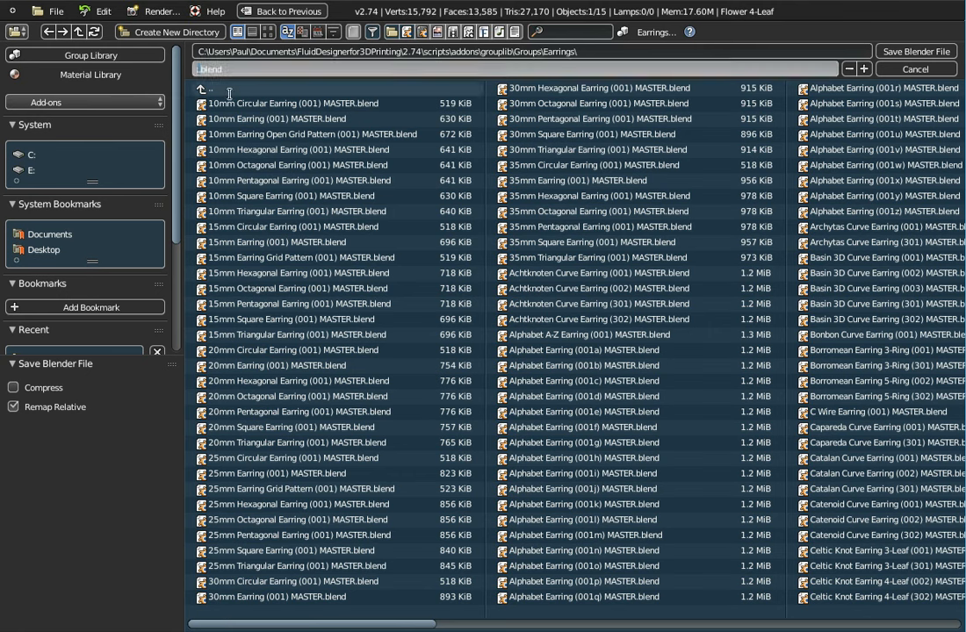
text(Flower 4-Leaf (001) MASTER)
key(Return)
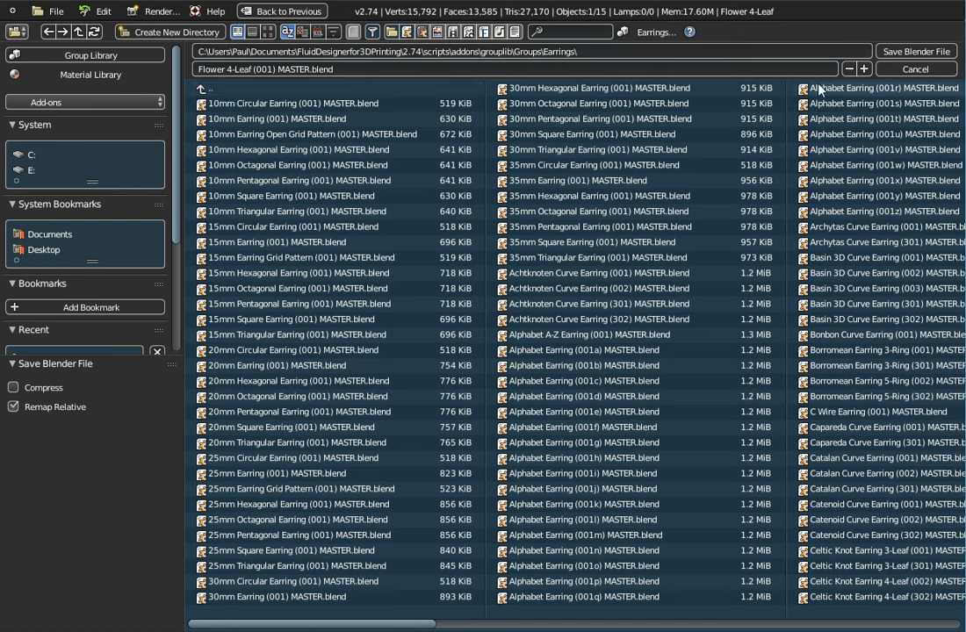
click(909, 53)
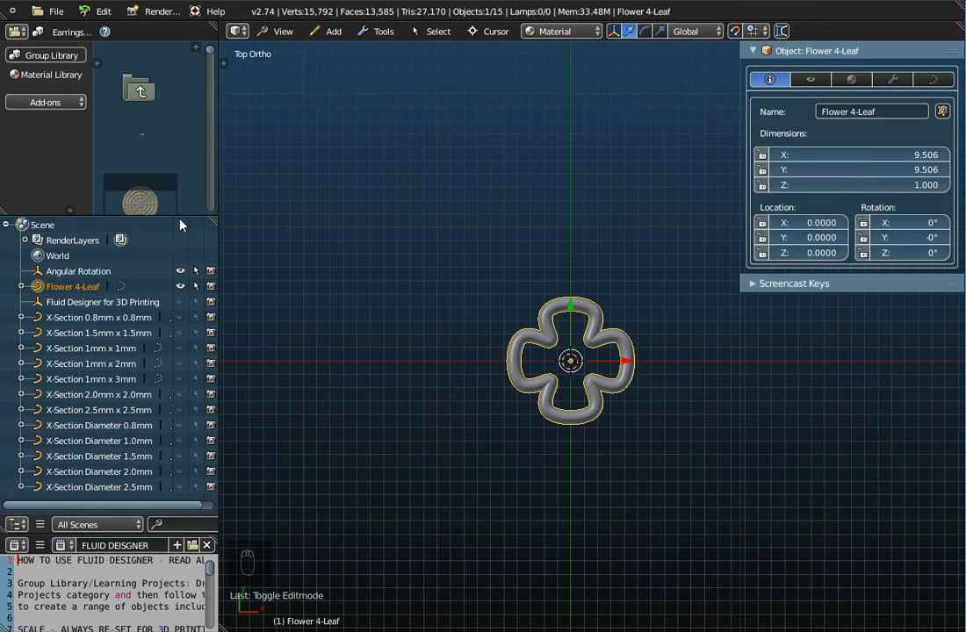
Step: Enlarge the group library browser area and add an Array modifier to the Flower 4-Leaf curve
drag(178, 216, 169, 382)
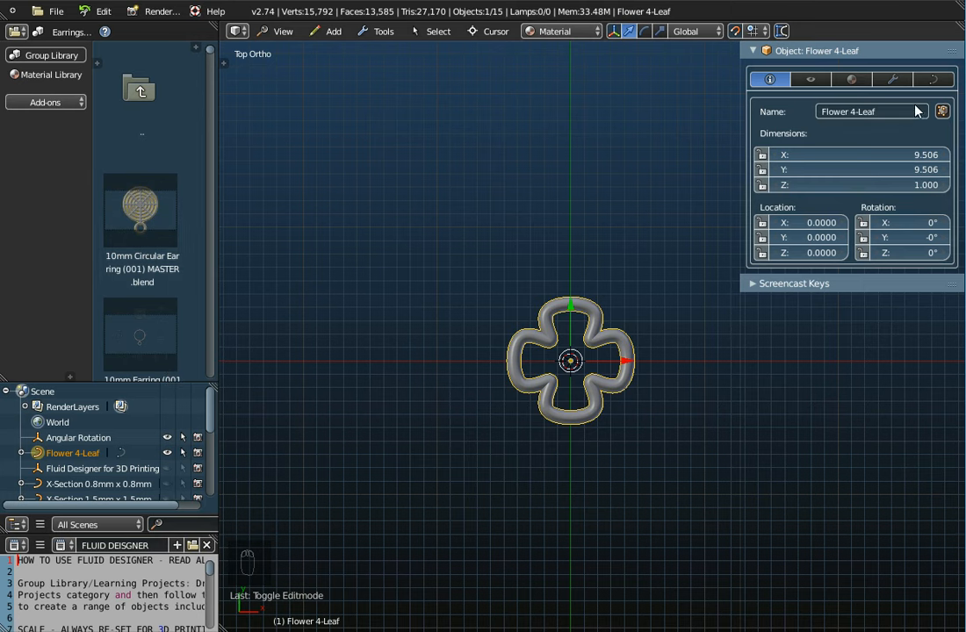
click(893, 80)
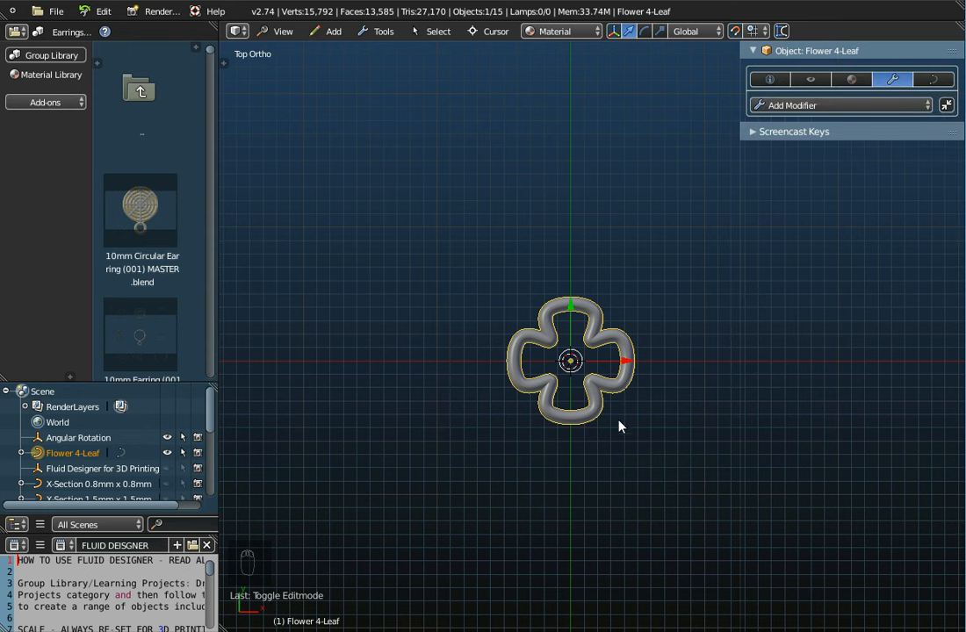
shift+middle_drag(632, 433, 521, 449)
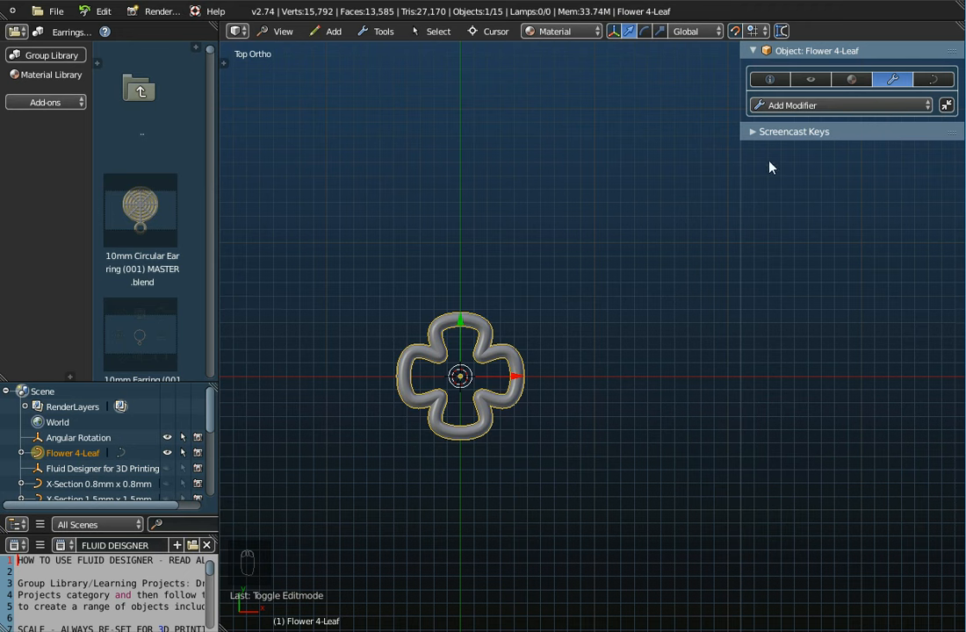
click(792, 107)
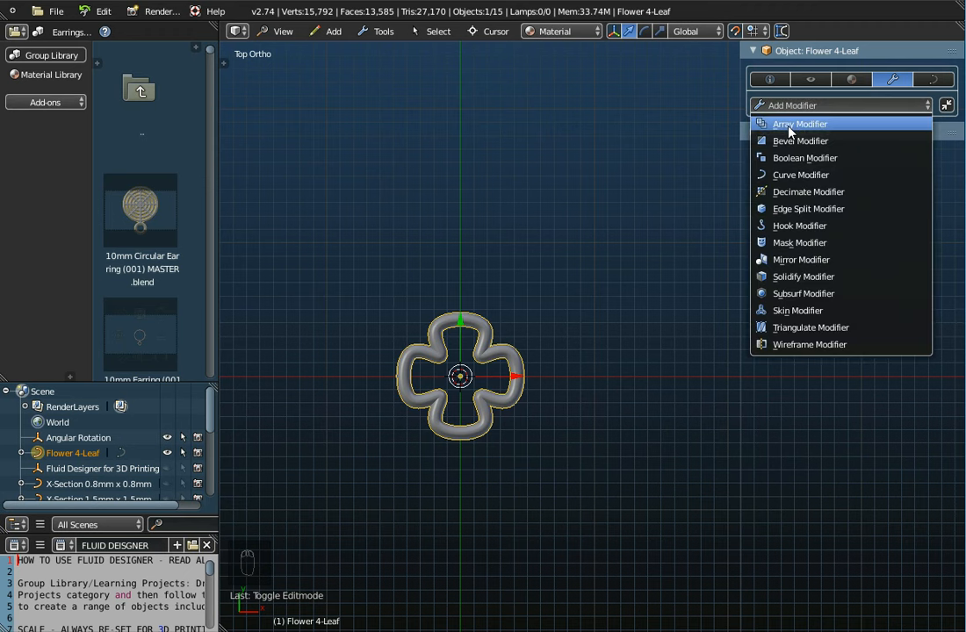
click(788, 127)
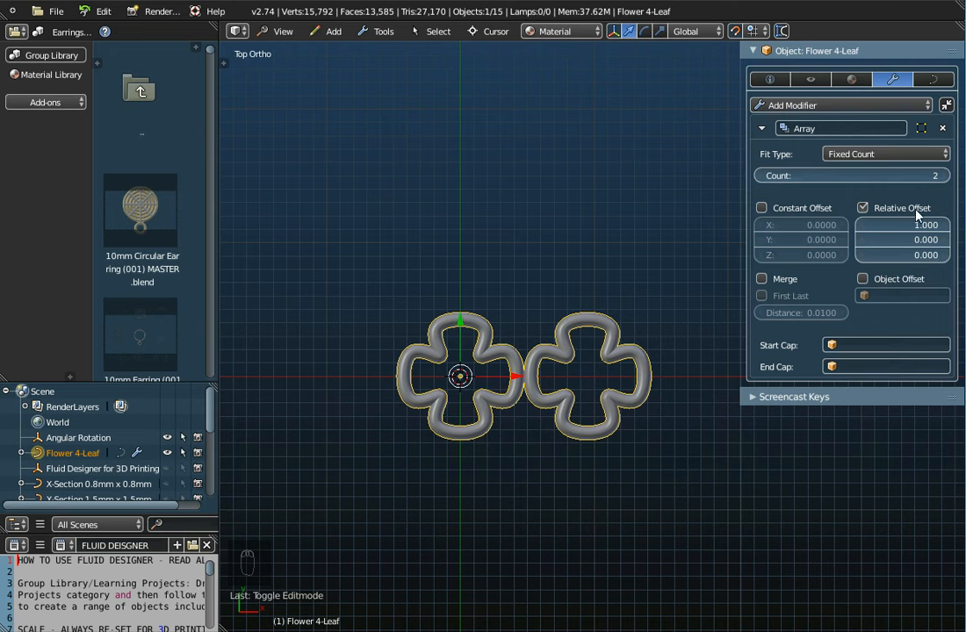
Step: Set the flower's Array modifier count to 4
scroll(615, 355, down, 3)
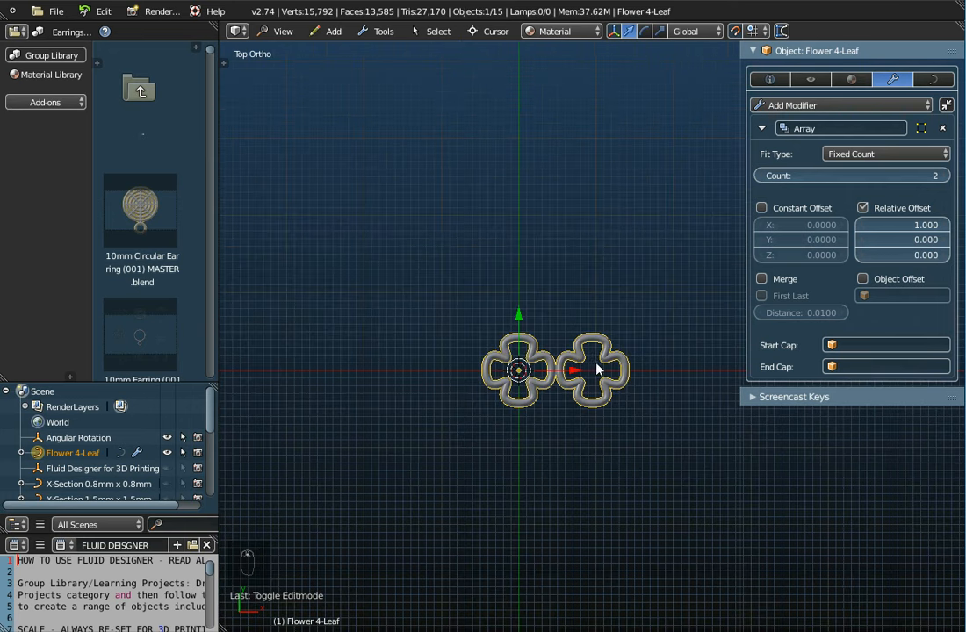
click(945, 176)
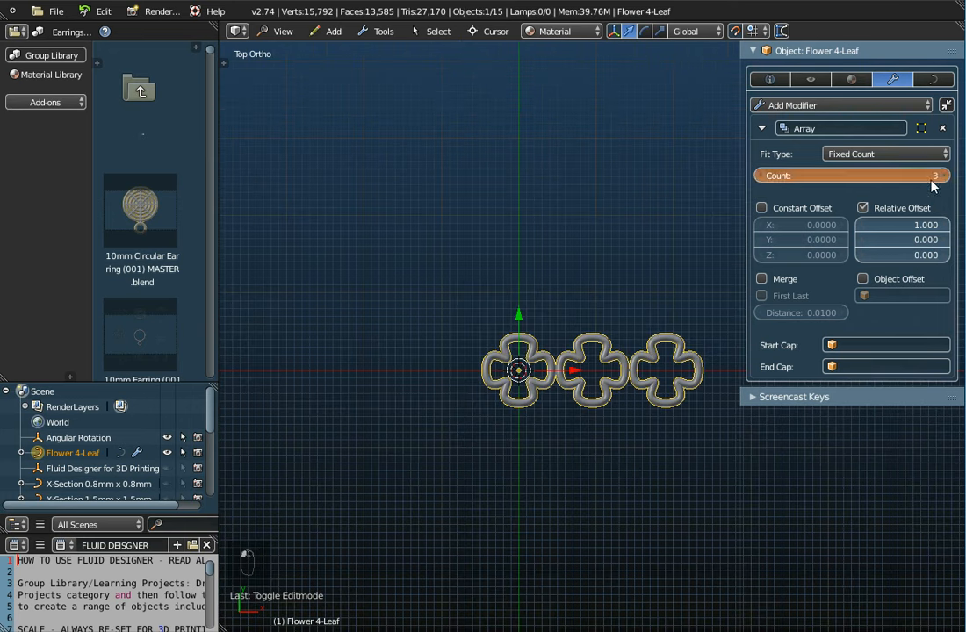
click(932, 177)
shift+middle_drag(612, 456, 491, 439)
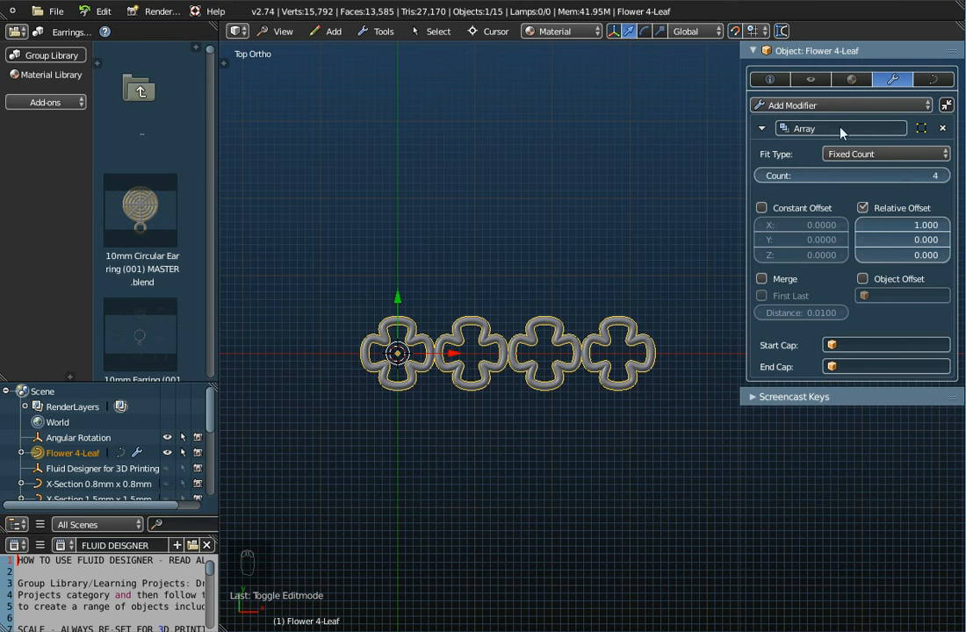
Step: Rename the Array modifier as Set the Columns, then collapse and re-expand its settings
click(801, 130)
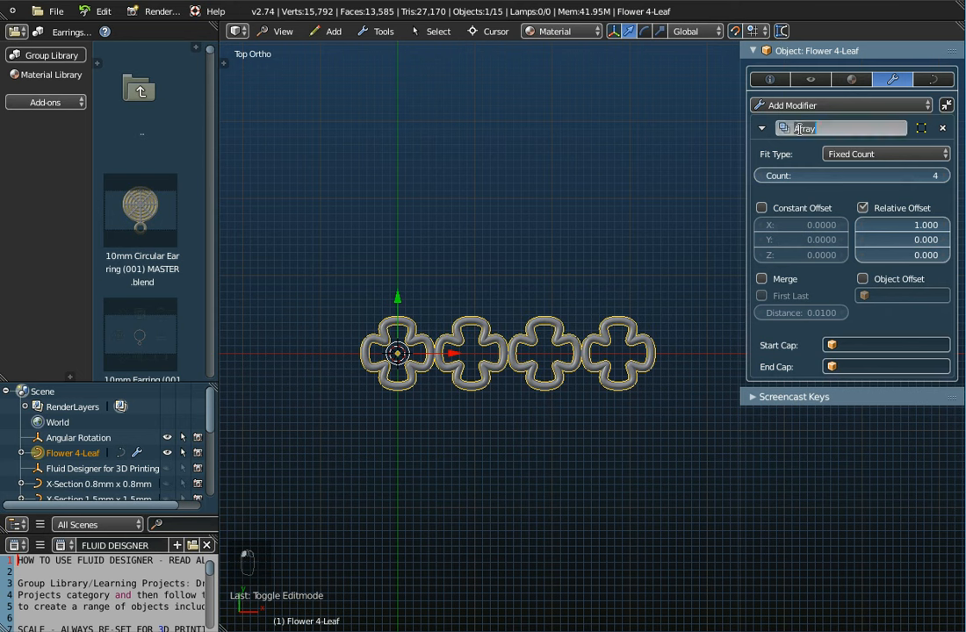
text(Set the Columns)
key(Return)
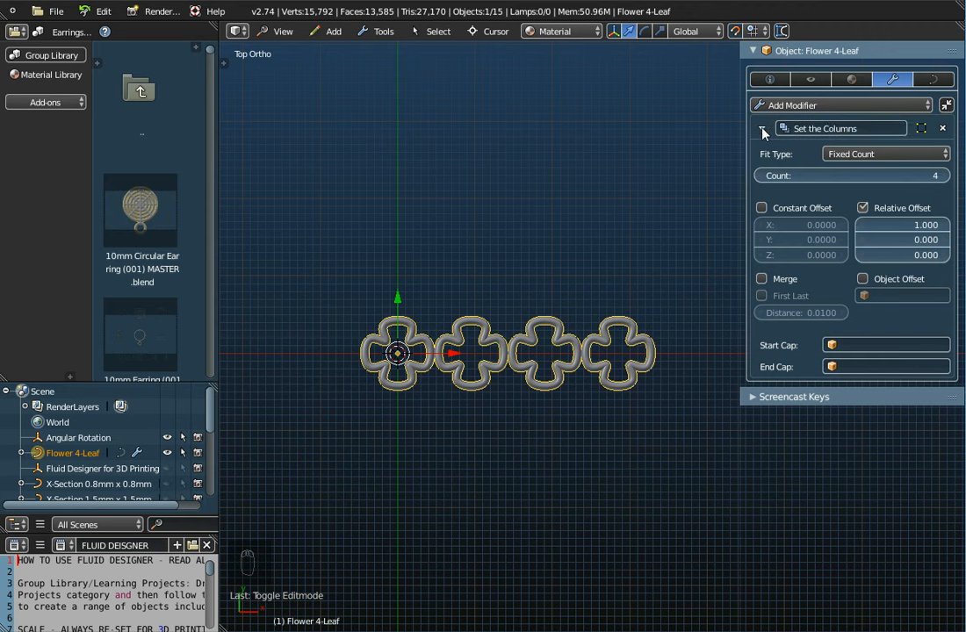
click(761, 129)
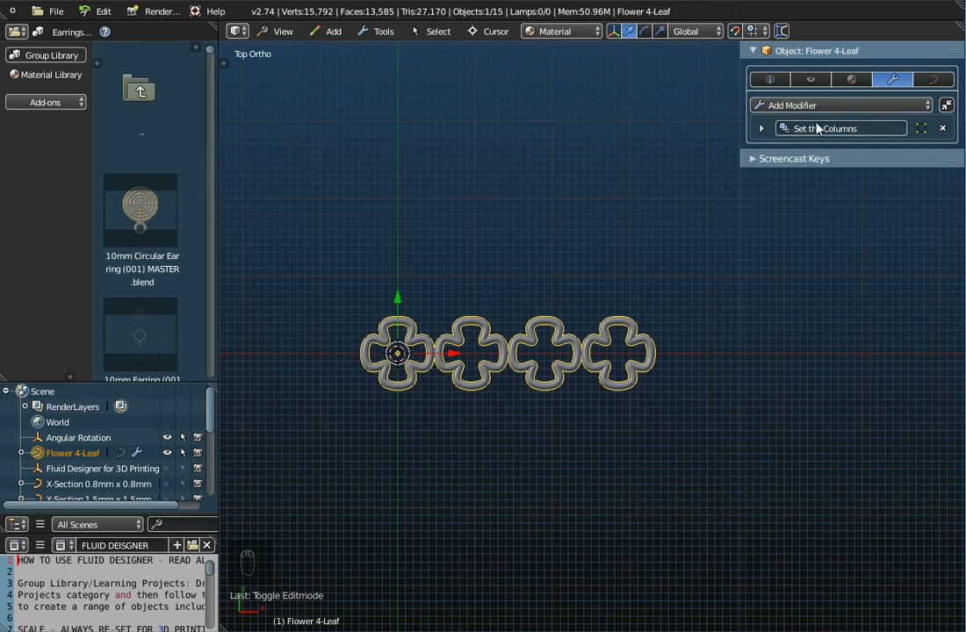
click(761, 129)
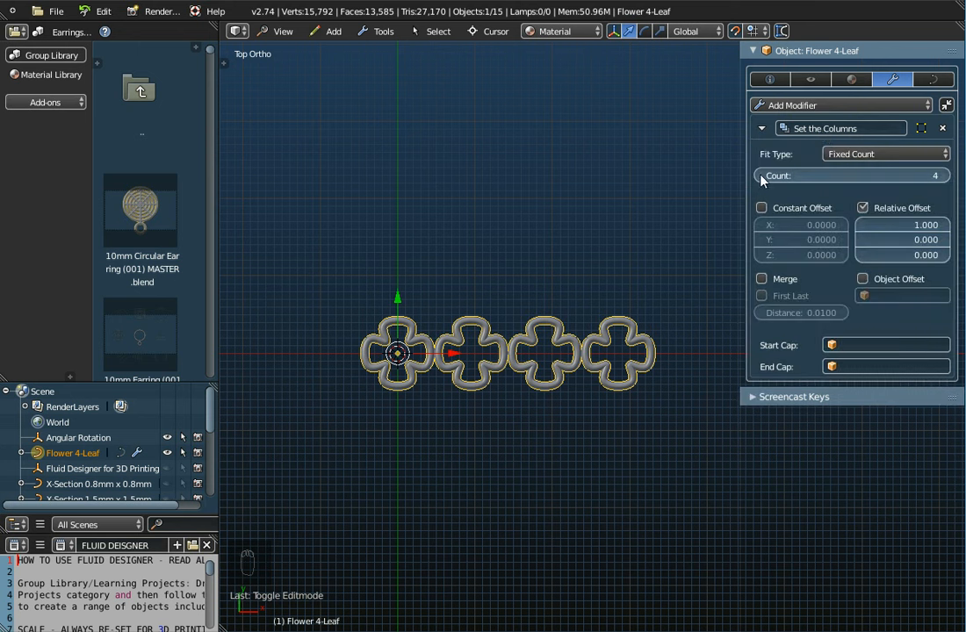
Step: Set the relative X offset of the Set the Columns array to 0.700 so the flowers overlap
click(864, 230)
click(865, 231)
click(864, 230)
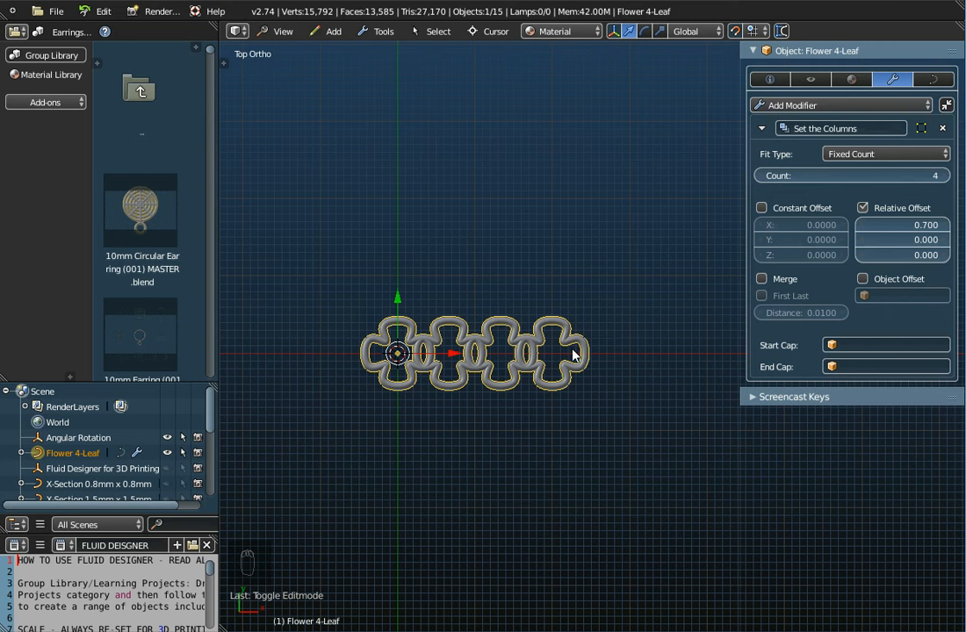
Step: Add a second Array modifier to the flower curve and set its relative X offset to 0
click(796, 106)
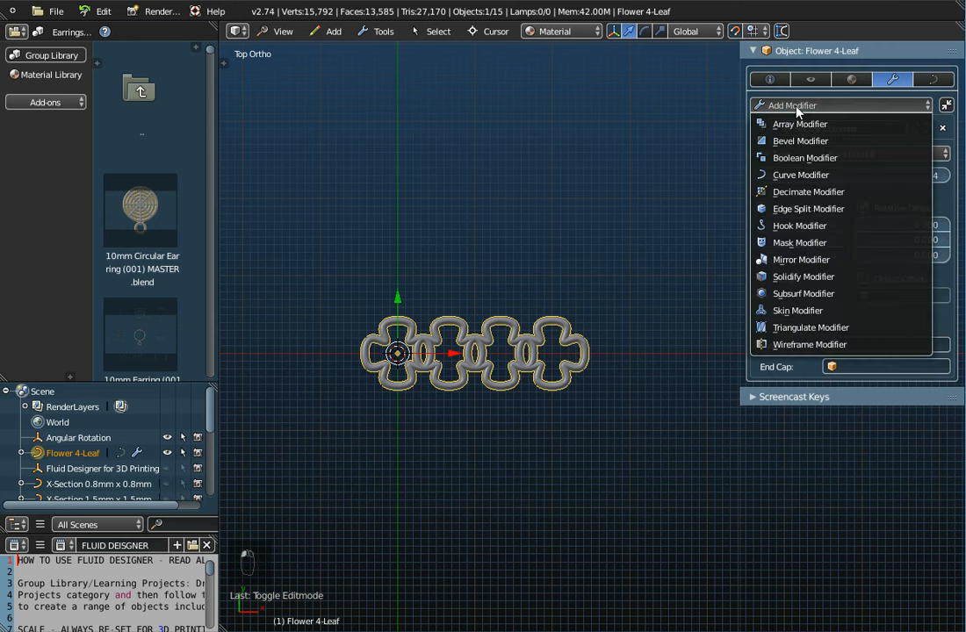
click(794, 124)
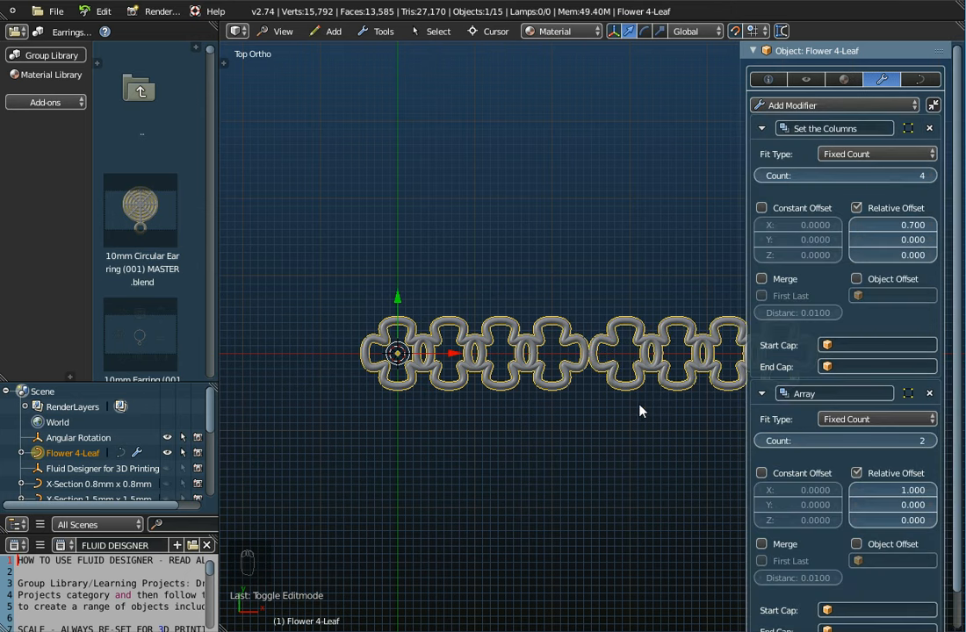
scroll(612, 473, down, 2)
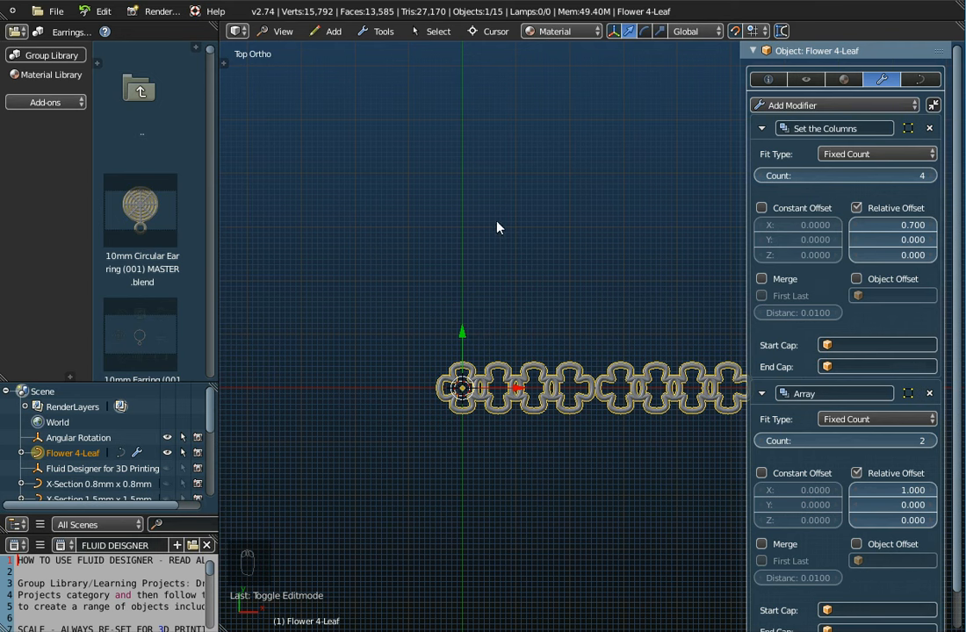
click(893, 490)
text(0)
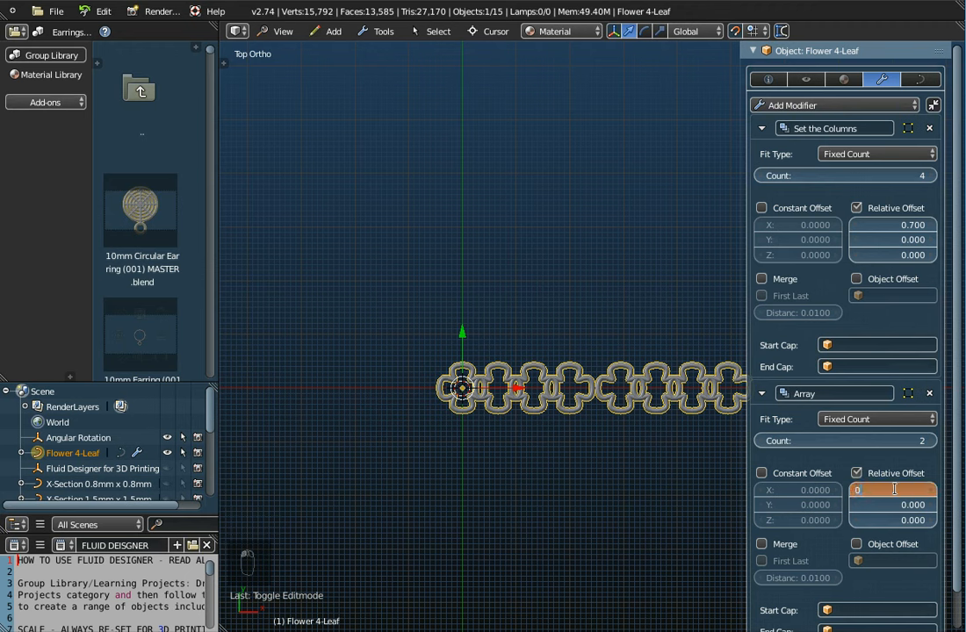
key(Return)
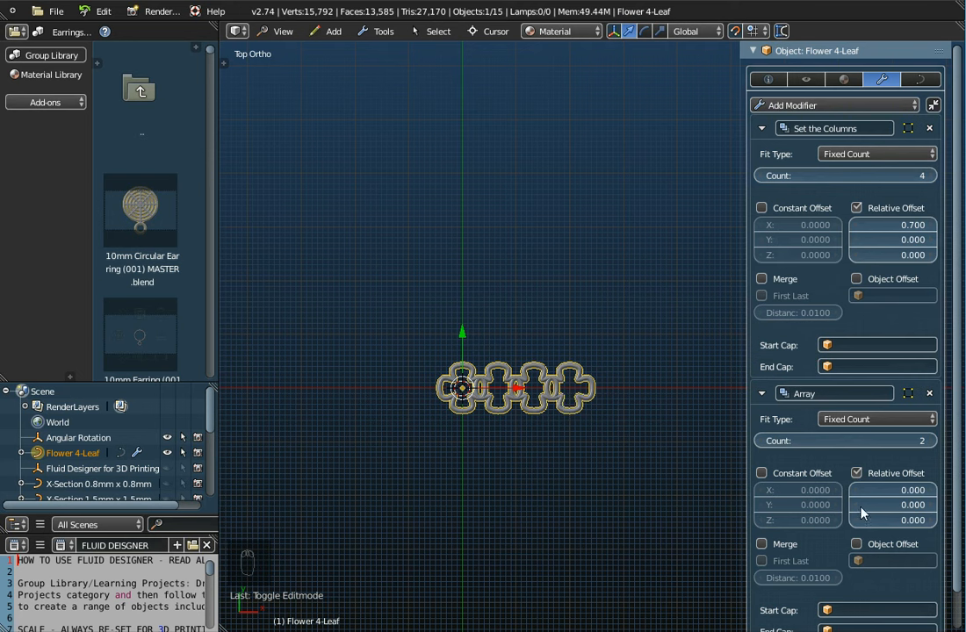
Step: Set the second array's relative Y offset to 0.5, and raise it to 0.700
click(894, 505)
text(0.5)
key(Return)
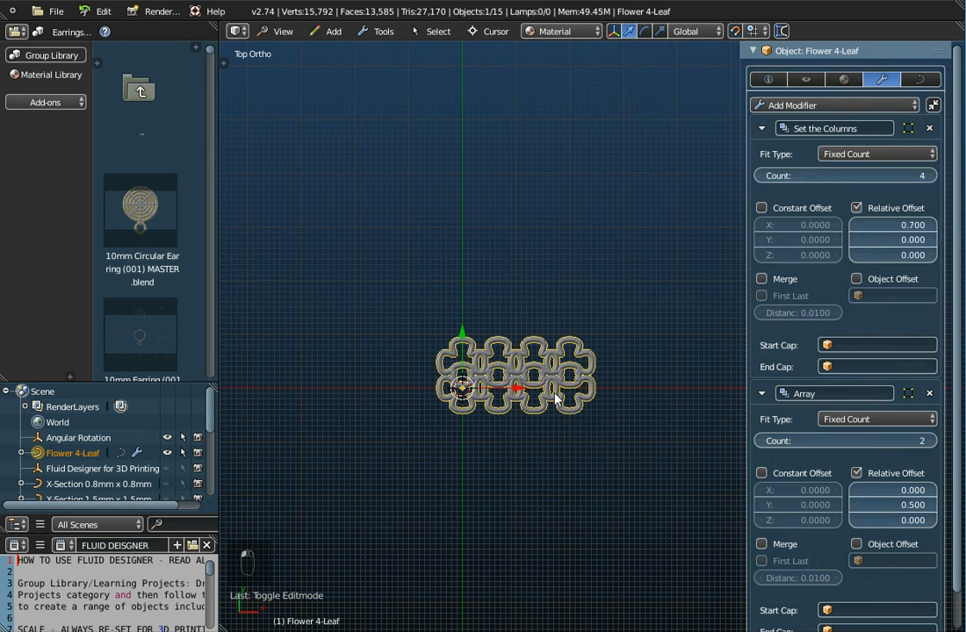
click(929, 509)
click(933, 509)
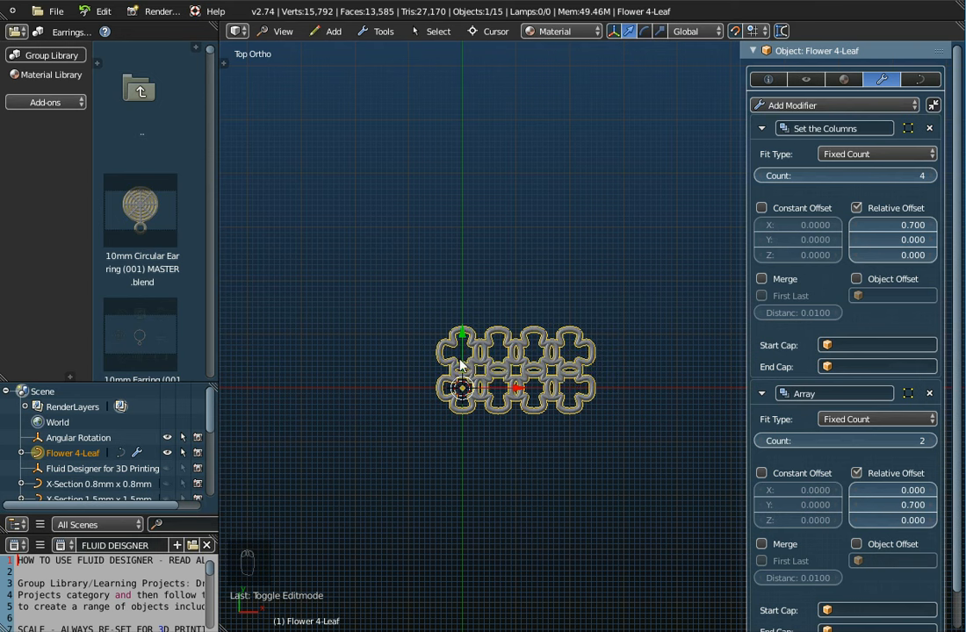
Step: Rename the second Array modifier as Set the Rows
click(807, 394)
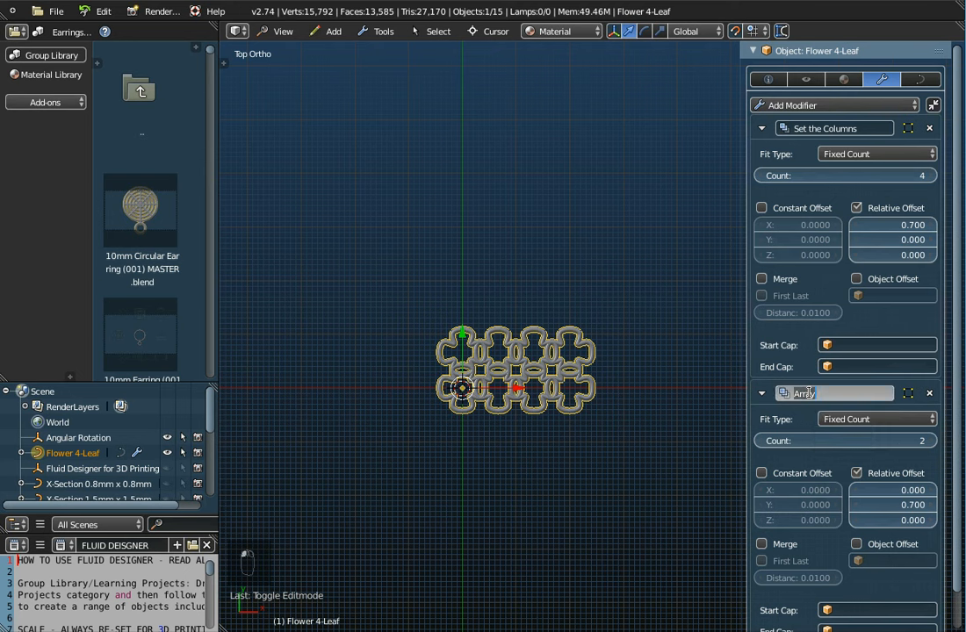
text(Set the Rows)
key(Return)
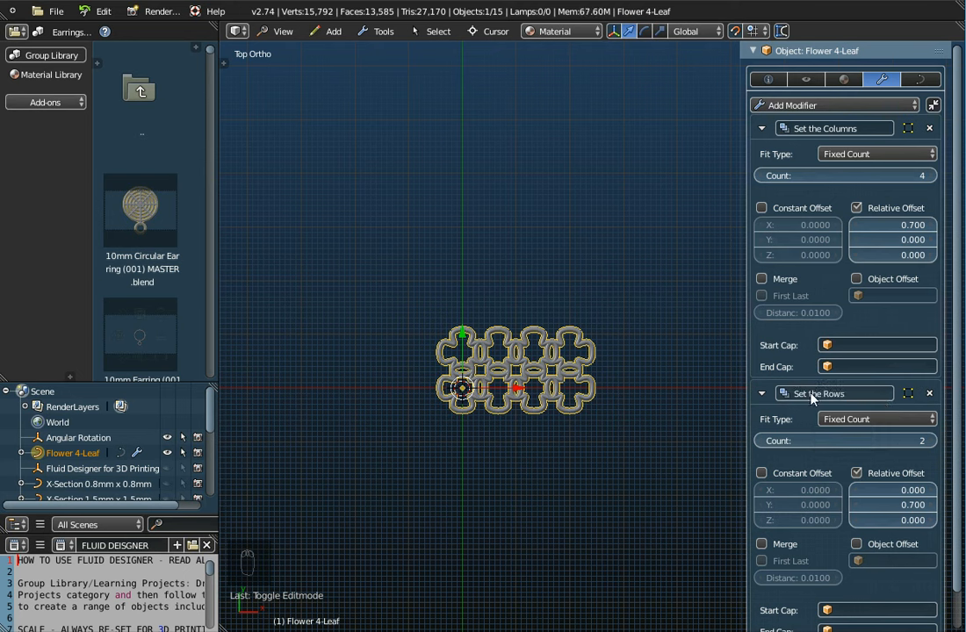
Step: Try a count of 5 on the Set the Rows array, and return the count to 2
click(934, 442)
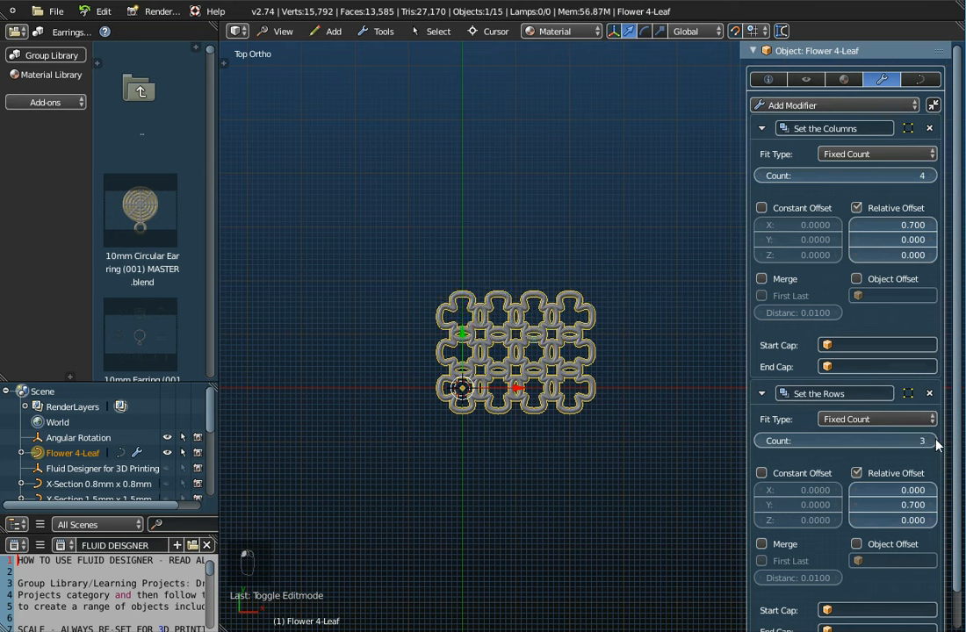
click(933, 440)
click(933, 441)
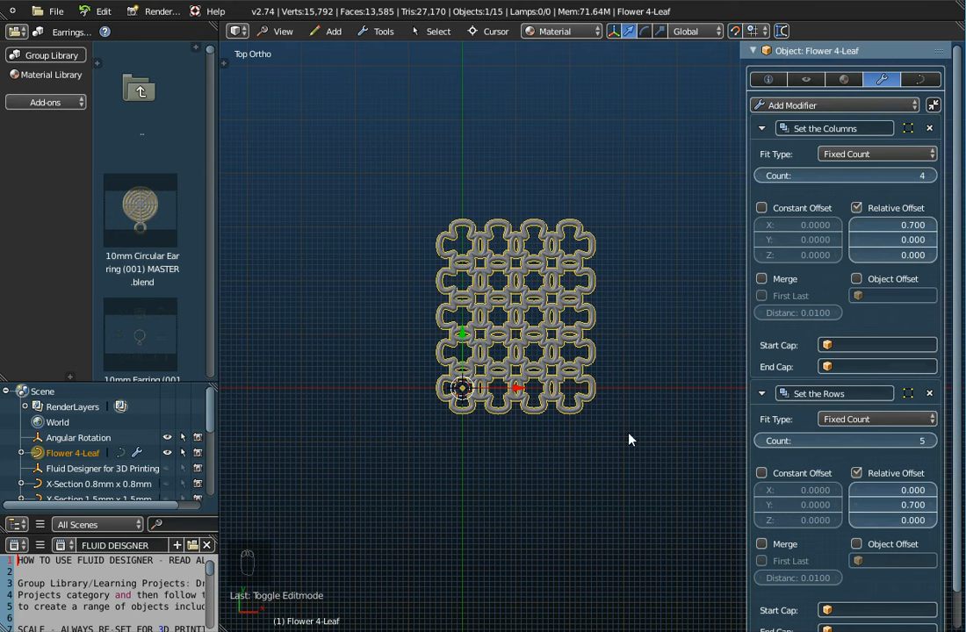
click(760, 442)
click(760, 441)
click(760, 441)
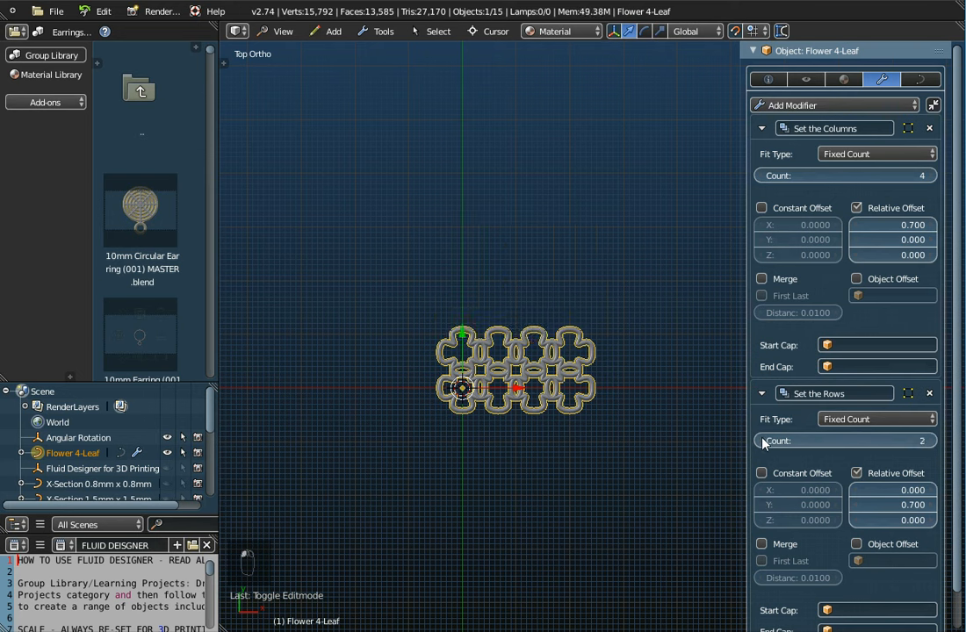
Step: Reduce the Set the Rows array to a count of 1 and collapse that modifier
click(760, 441)
click(762, 395)
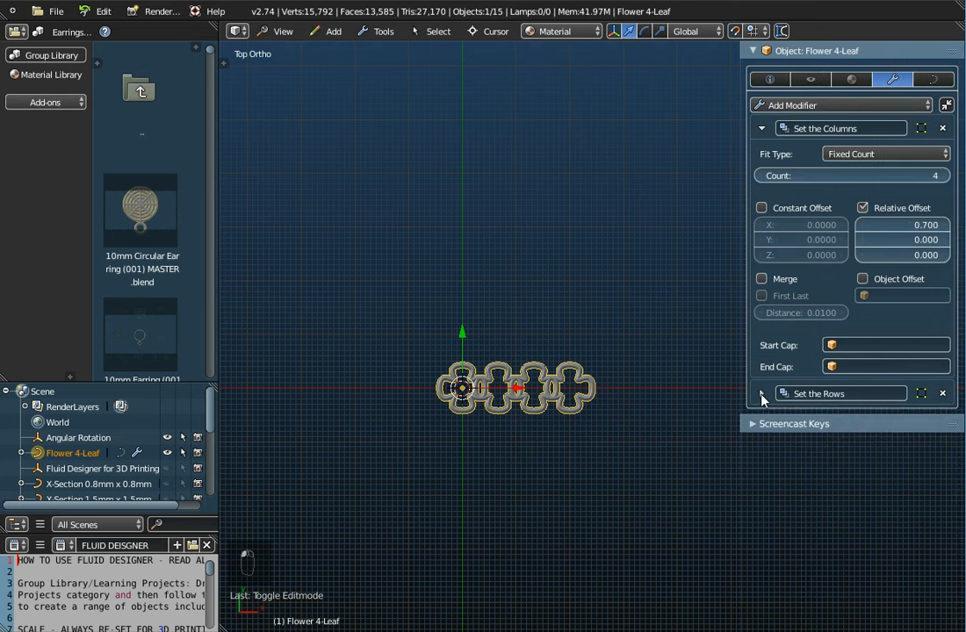
scroll(543, 412, up, 1)
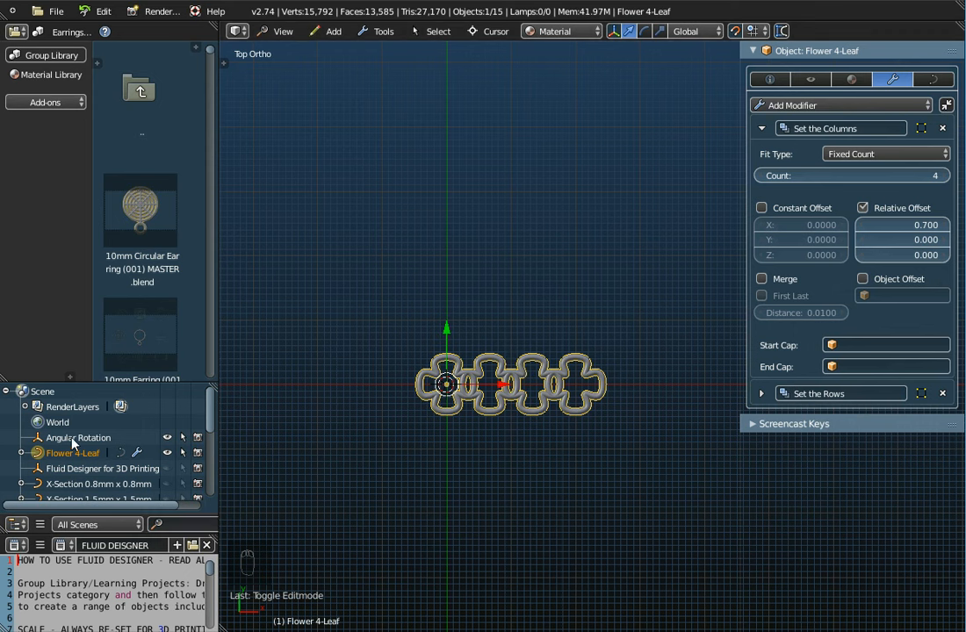
Step: Enable Object Offset on the Set the Columns array and choose Angular Rotation as its offset object
click(863, 280)
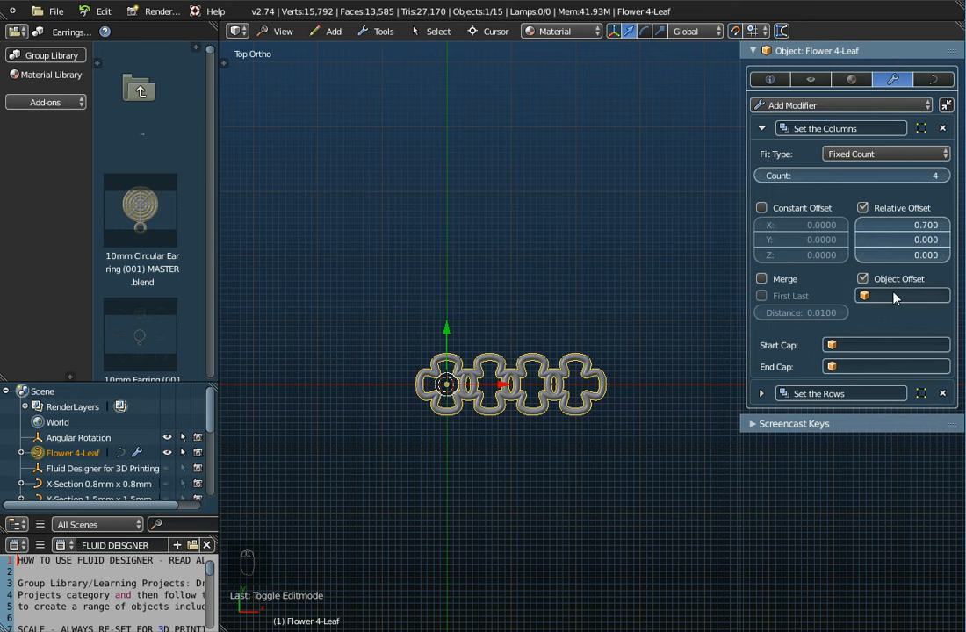
click(891, 295)
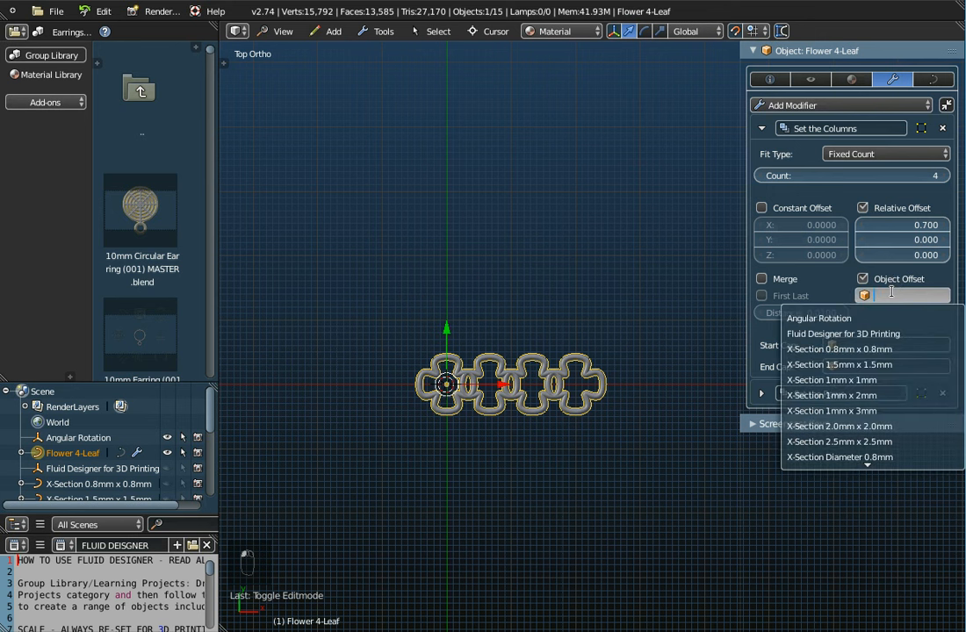
click(817, 319)
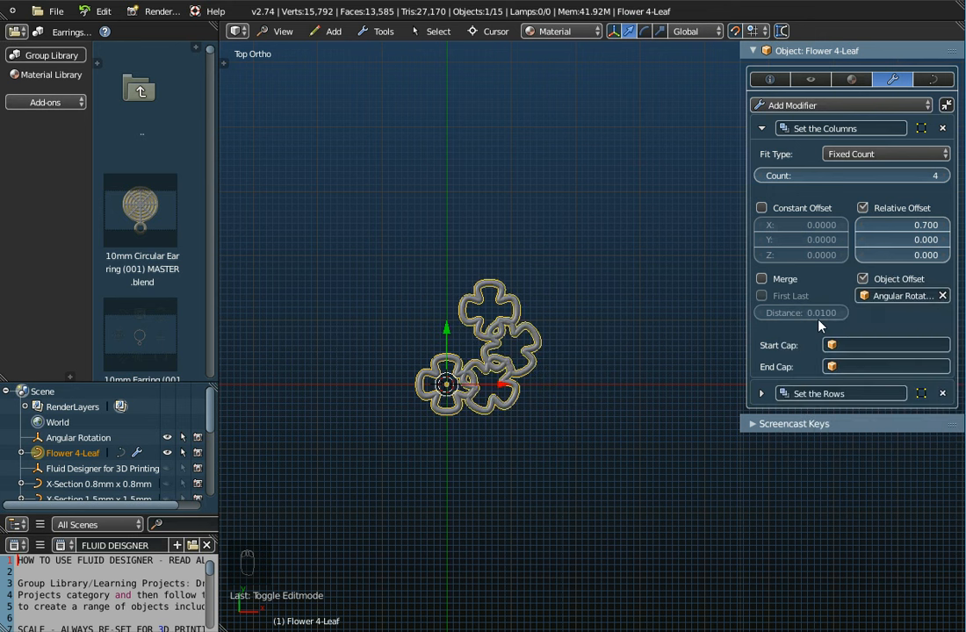
Step: Set the Set the Columns count to 6 to form a closed ring of flowers
scroll(443, 360, up, 3)
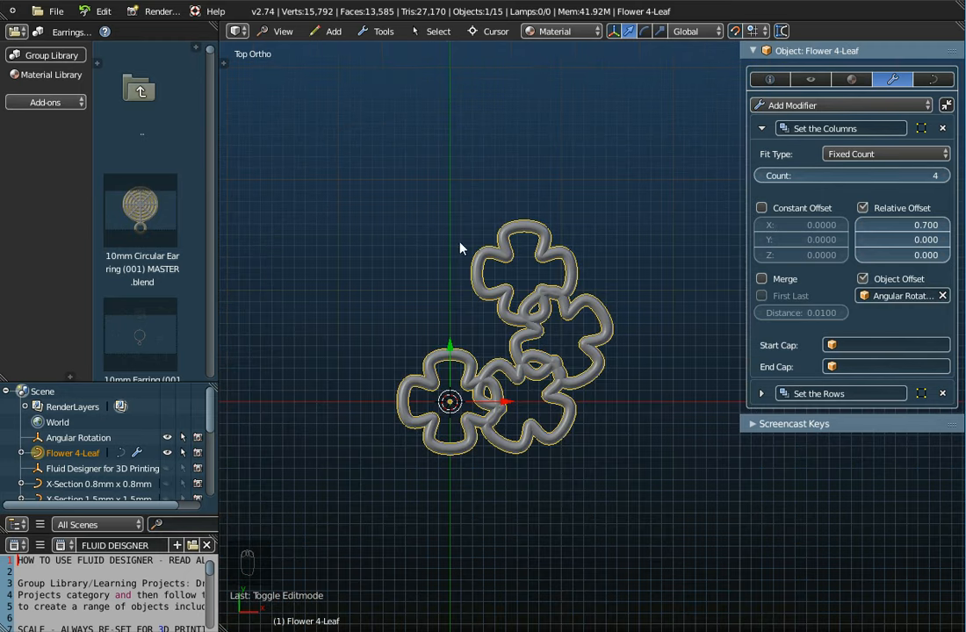
click(944, 176)
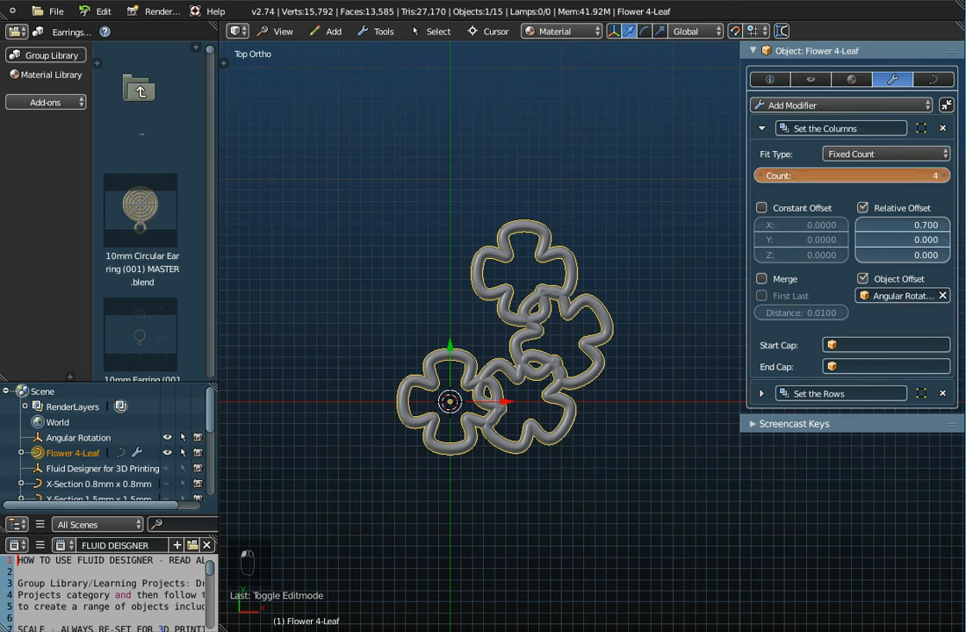
click(945, 176)
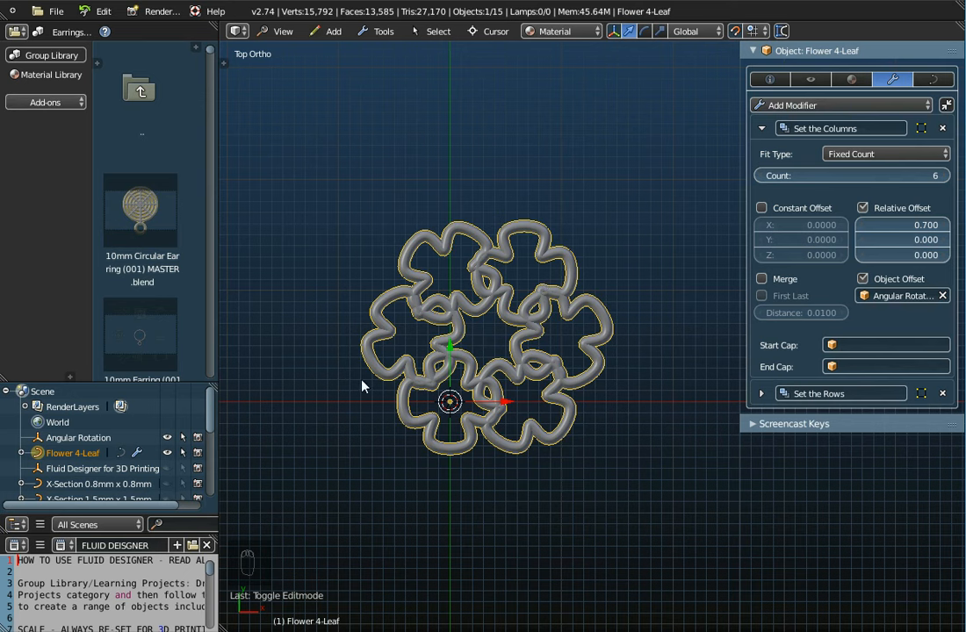
Step: Check the rotation values of the Angular Rotation object, and return to the modifiers of Flower 4-Leaf
click(70, 439)
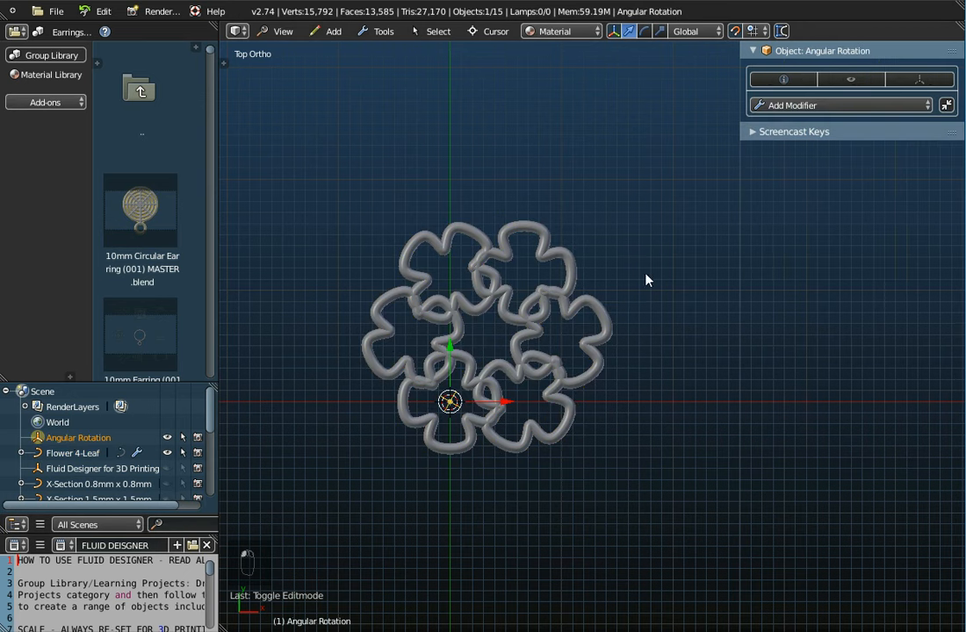
click(769, 80)
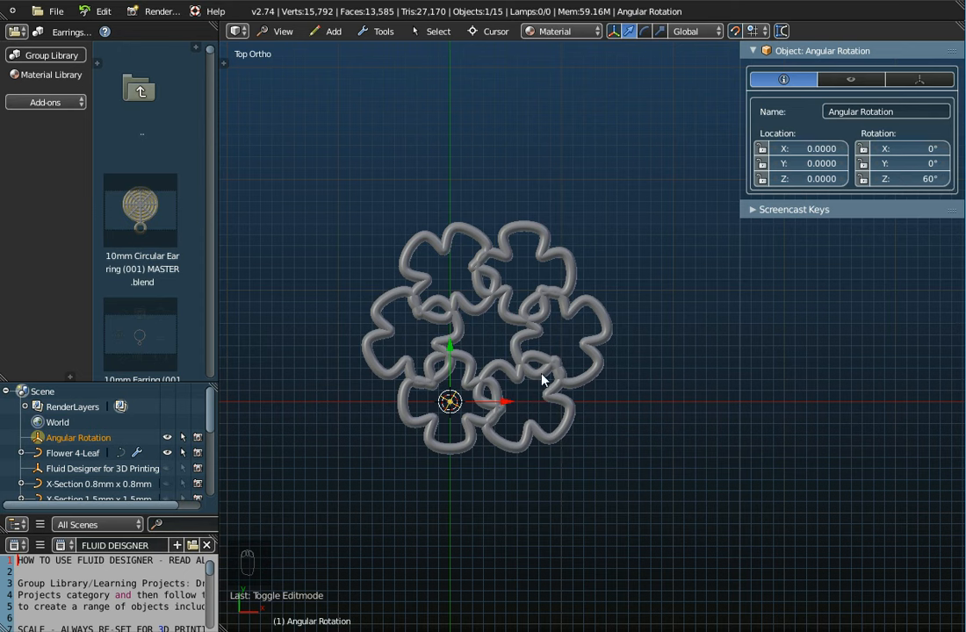
click(74, 453)
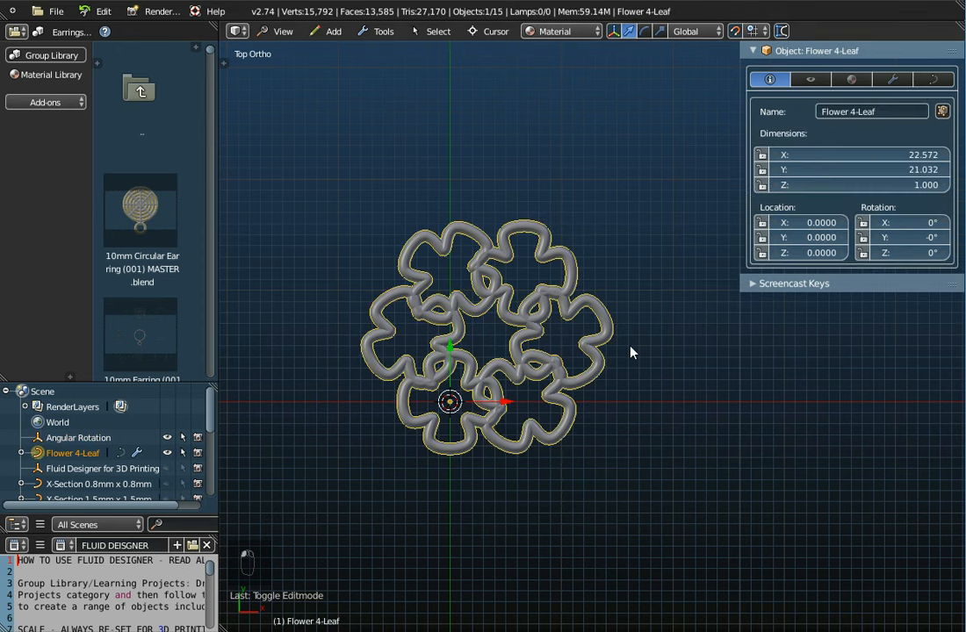
click(902, 79)
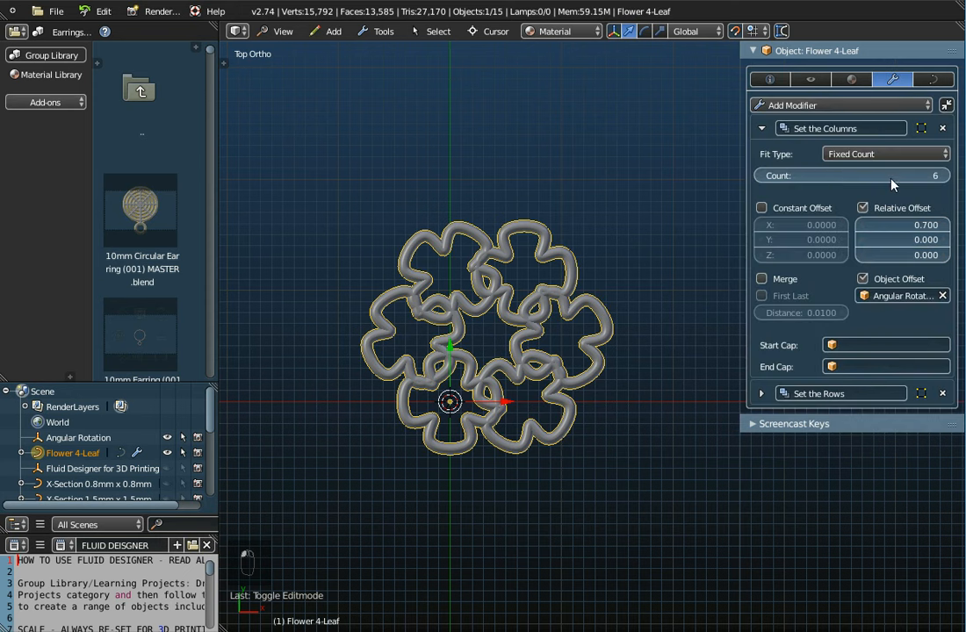
Step: Try Set the Columns counts up to 9 and down to 5, and return the count to 6
click(945, 176)
click(945, 176)
click(946, 176)
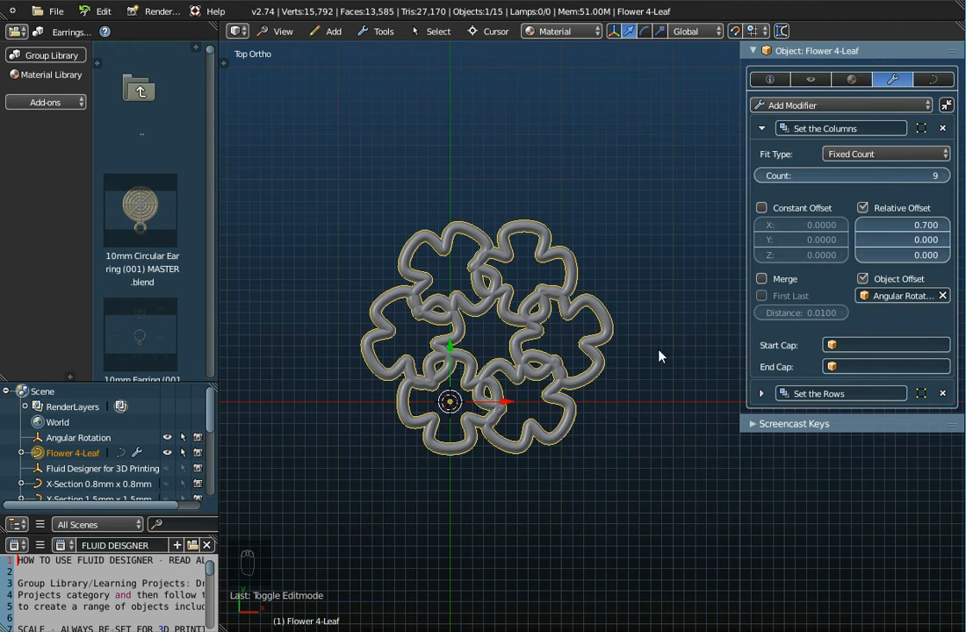
click(761, 176)
click(760, 175)
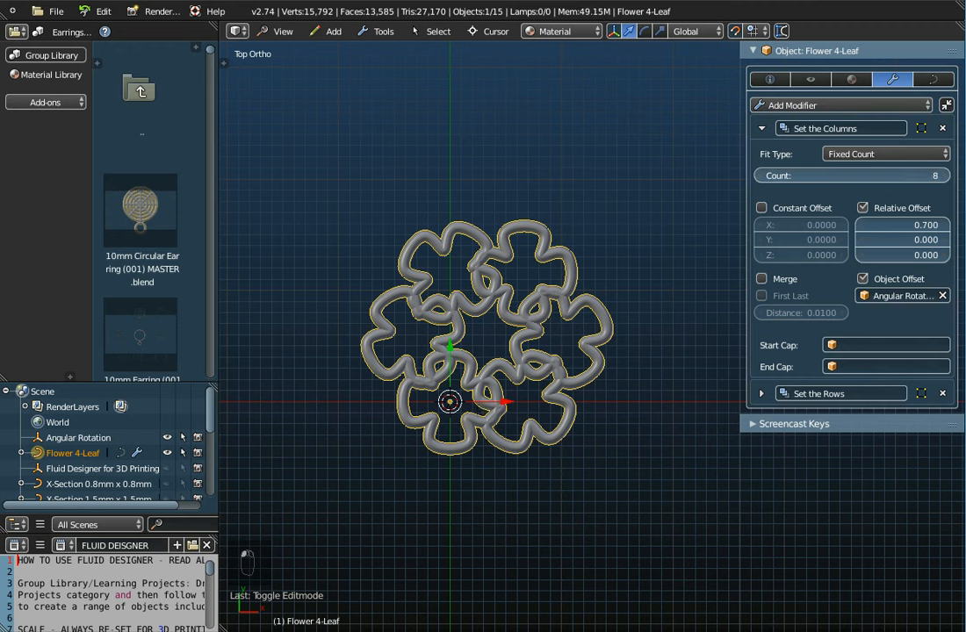
click(760, 176)
click(760, 176)
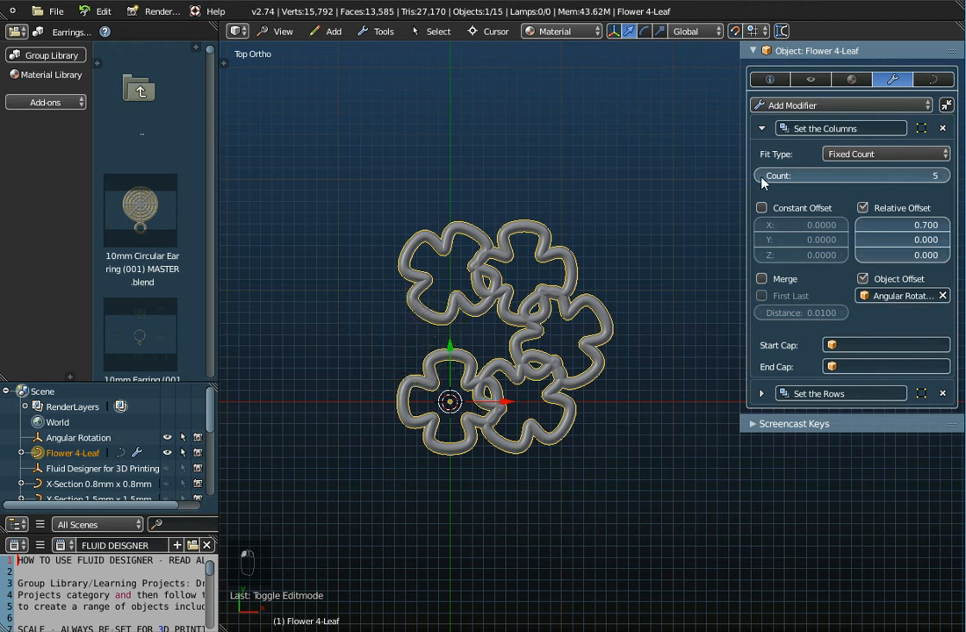
click(944, 176)
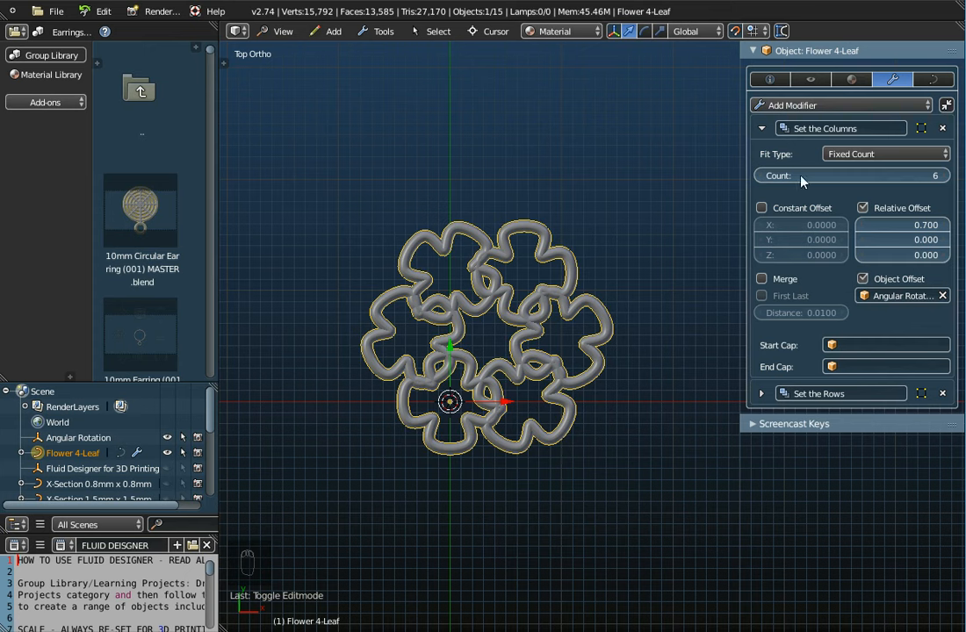
Step: Collapse the Set the Columns modifier and examine the X-Section curves available as bevel object for Flower 4-Leaf
click(764, 128)
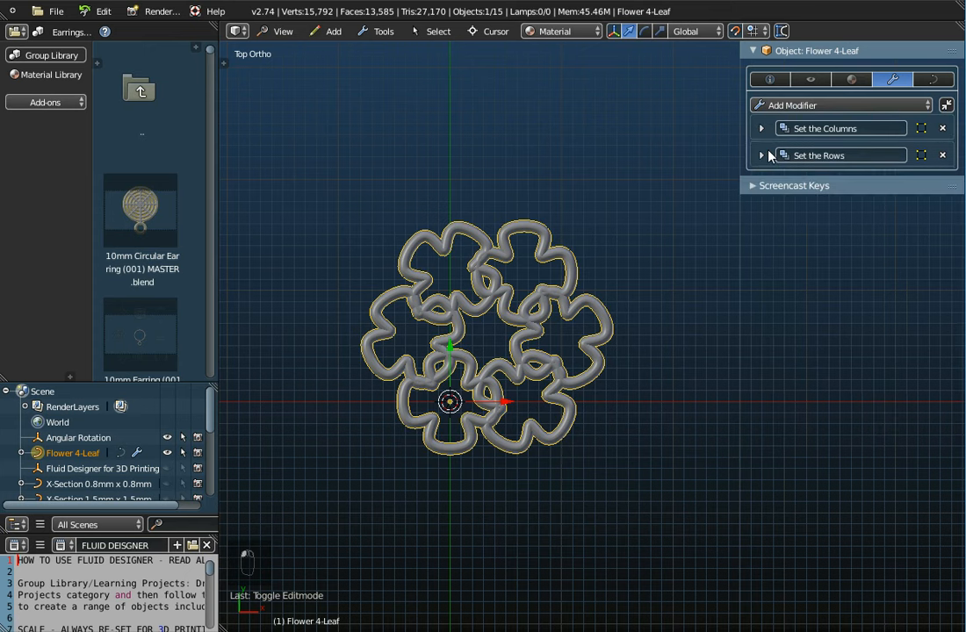
click(934, 80)
click(879, 158)
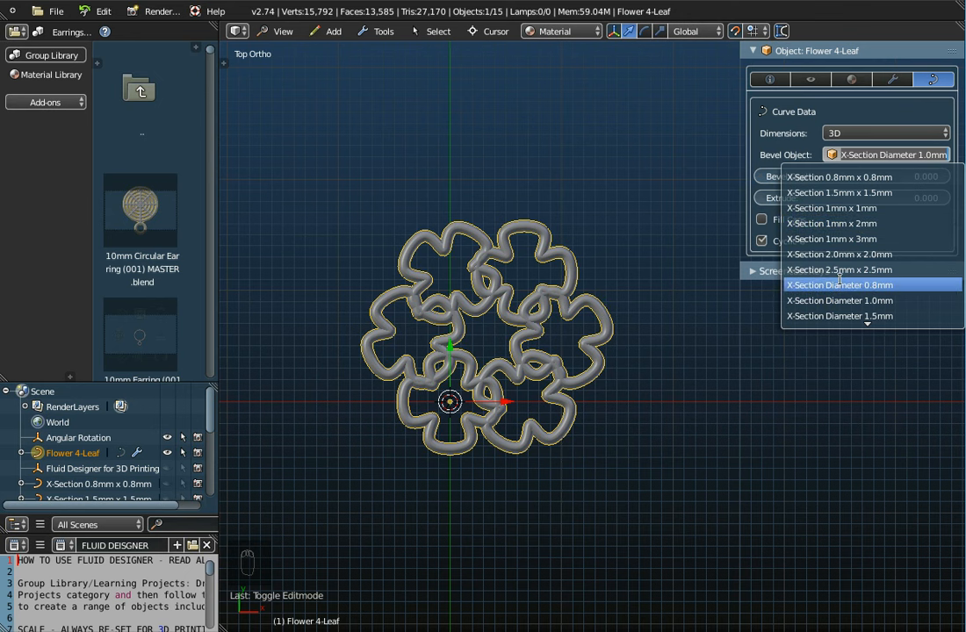
click(568, 195)
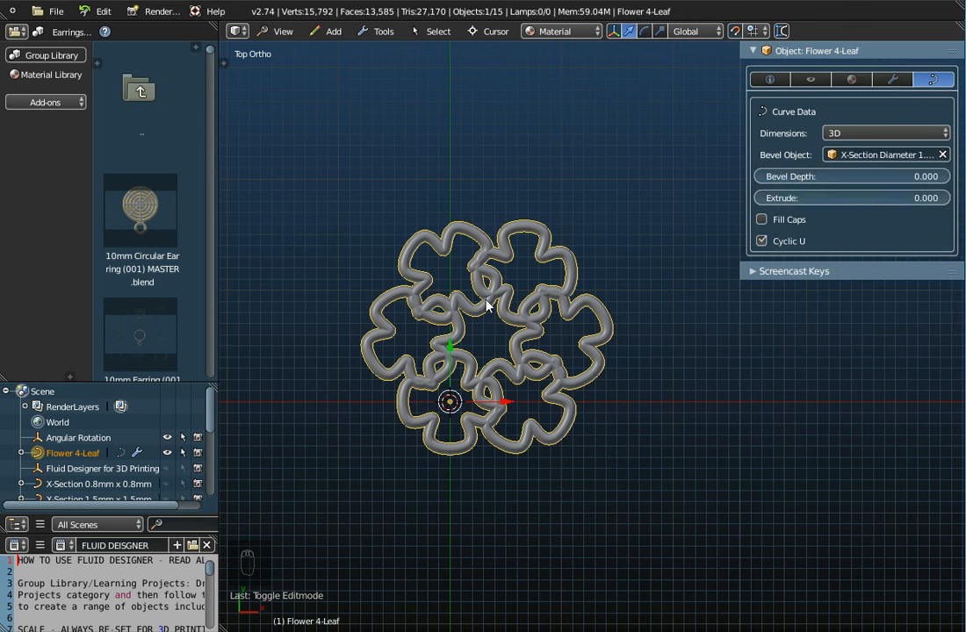
Step: Browse the 10 mm, 15 mm and 20 mm master templates in the earrings library, and frame the flower ring
scroll(141, 270, down, 5)
scroll(142, 271, down, 10)
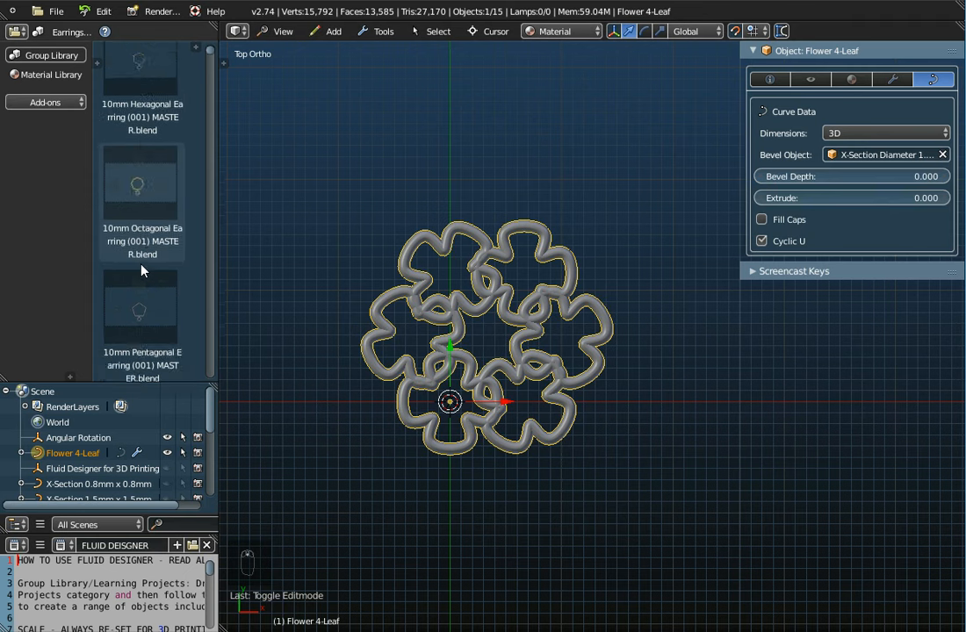
scroll(144, 269, down, 7)
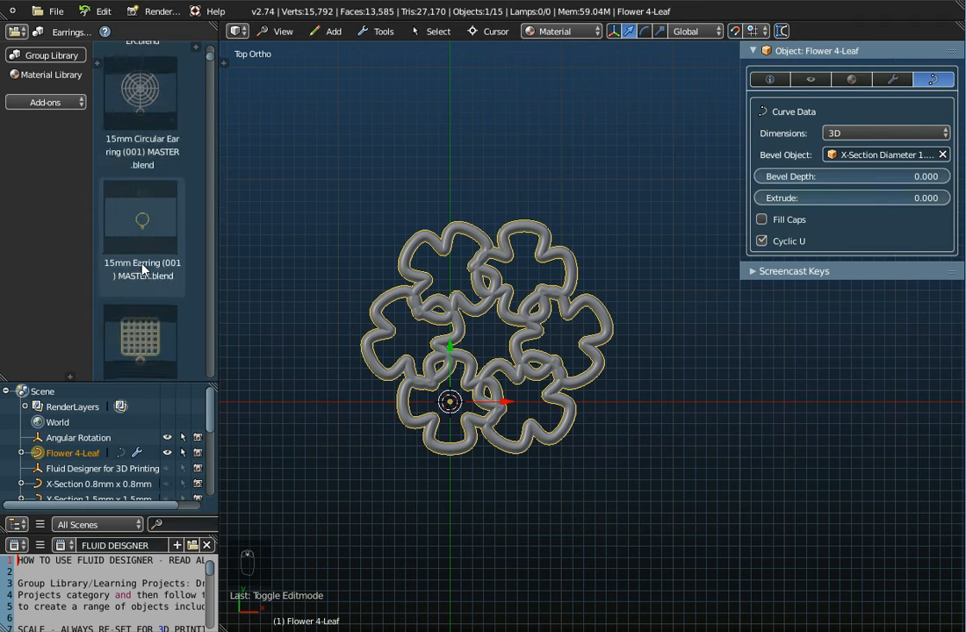
scroll(145, 270, down, 6)
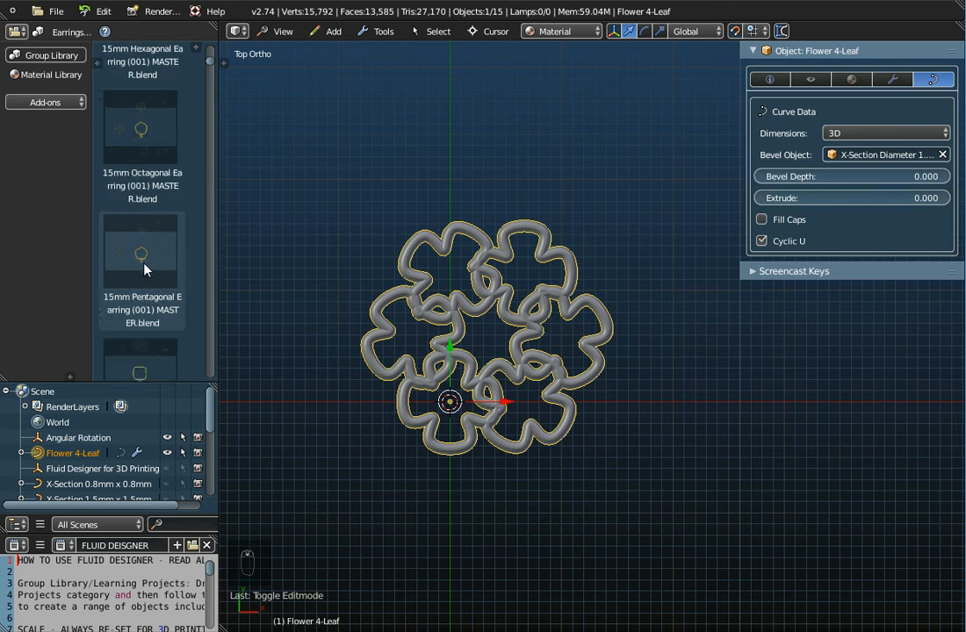
scroll(147, 271, down, 6)
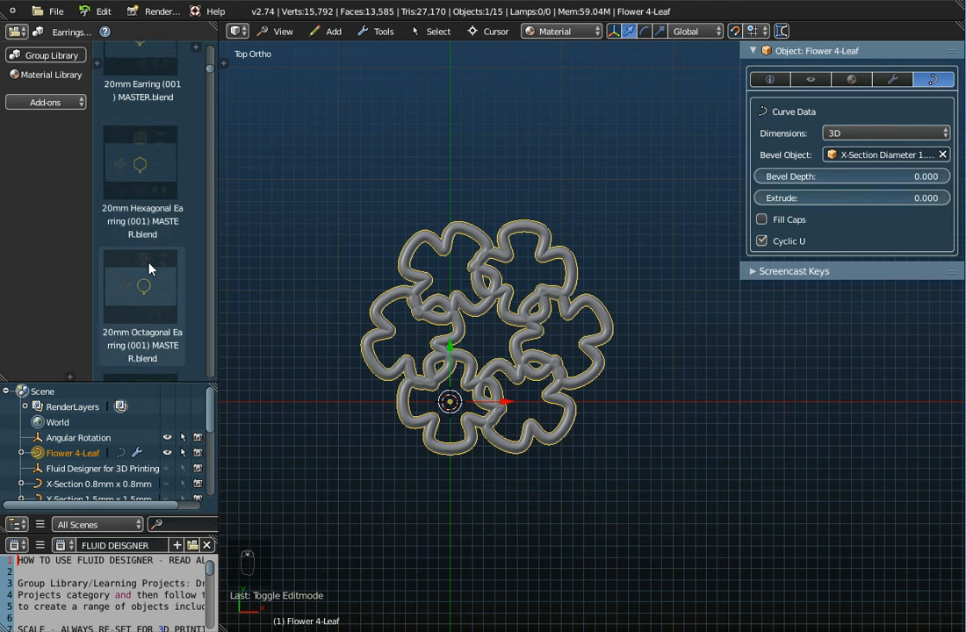
scroll(149, 269, up, 1)
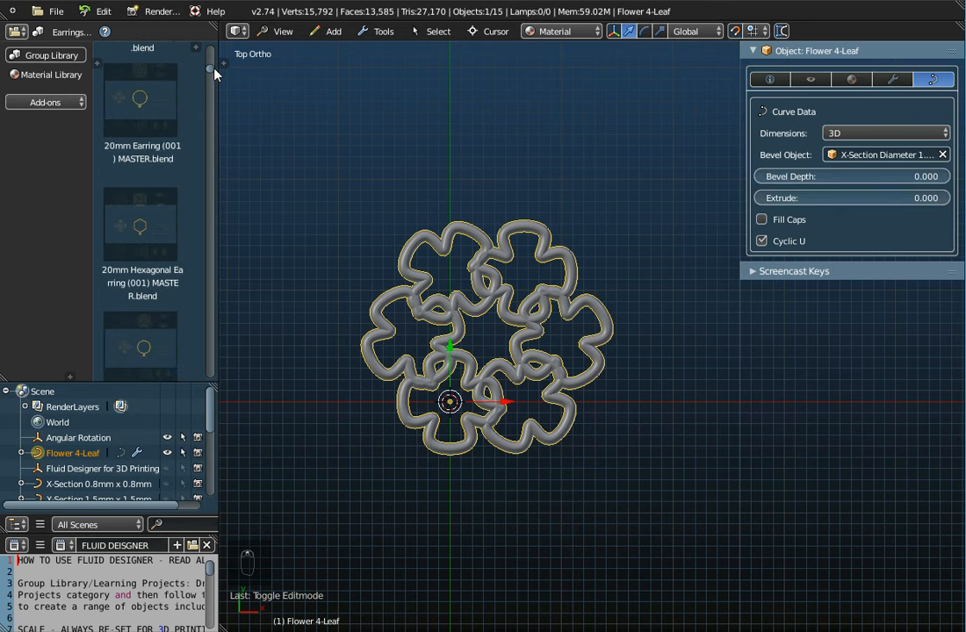
scroll(214, 70, up, 10)
scroll(524, 352, down, 3)
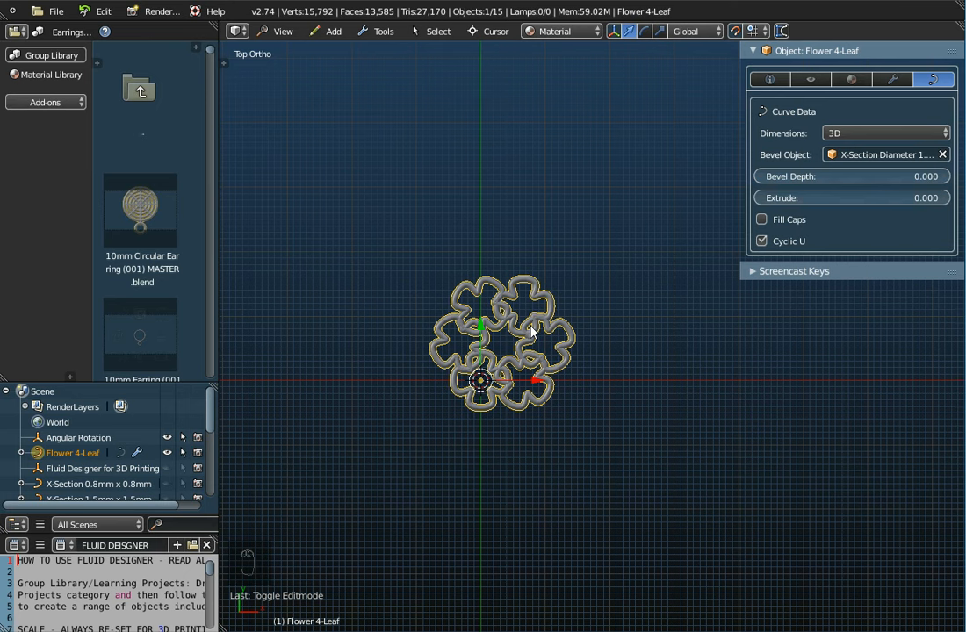
key(Home)
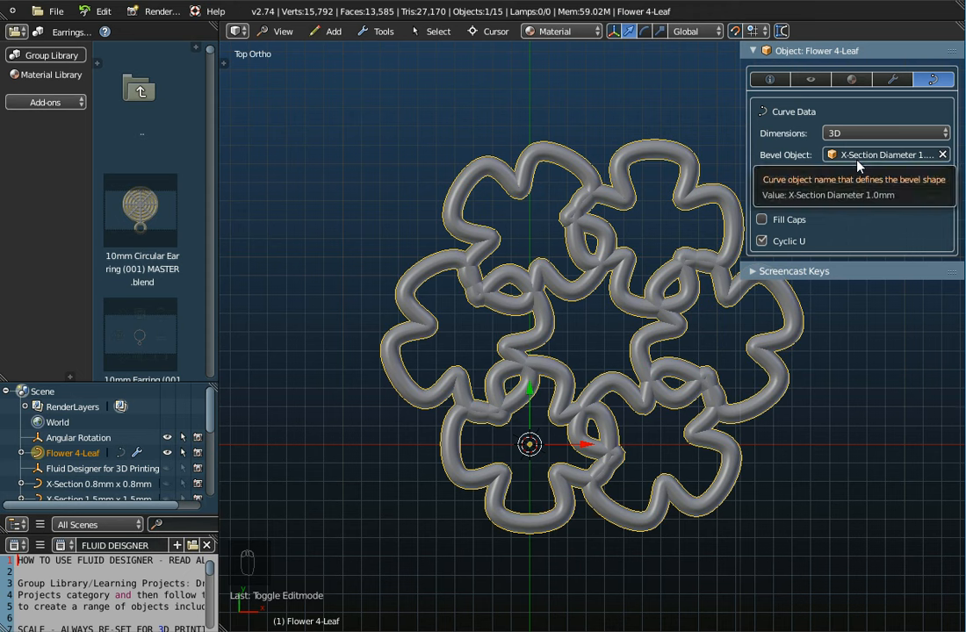
Step: Set the Set the Columns count of Flower 4-Leaf to 4 and collapse the modifier
click(893, 79)
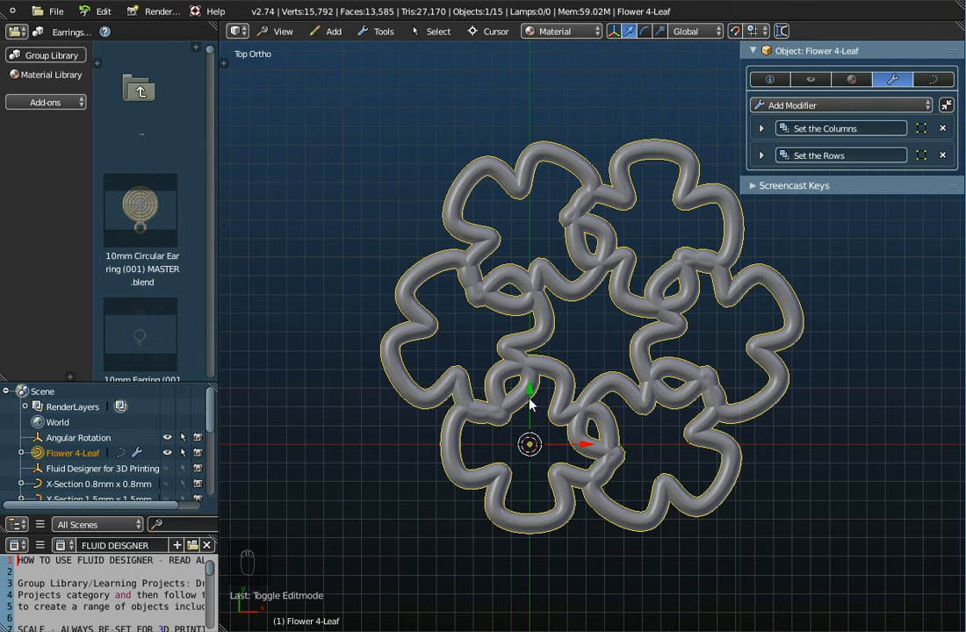
scroll(571, 339, down, 1)
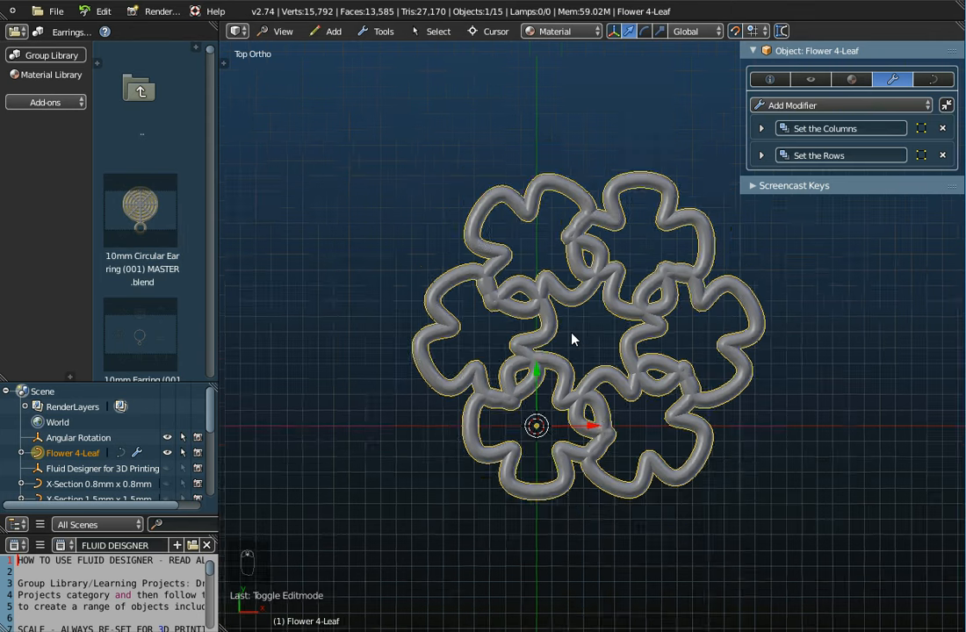
scroll(572, 339, down, 6)
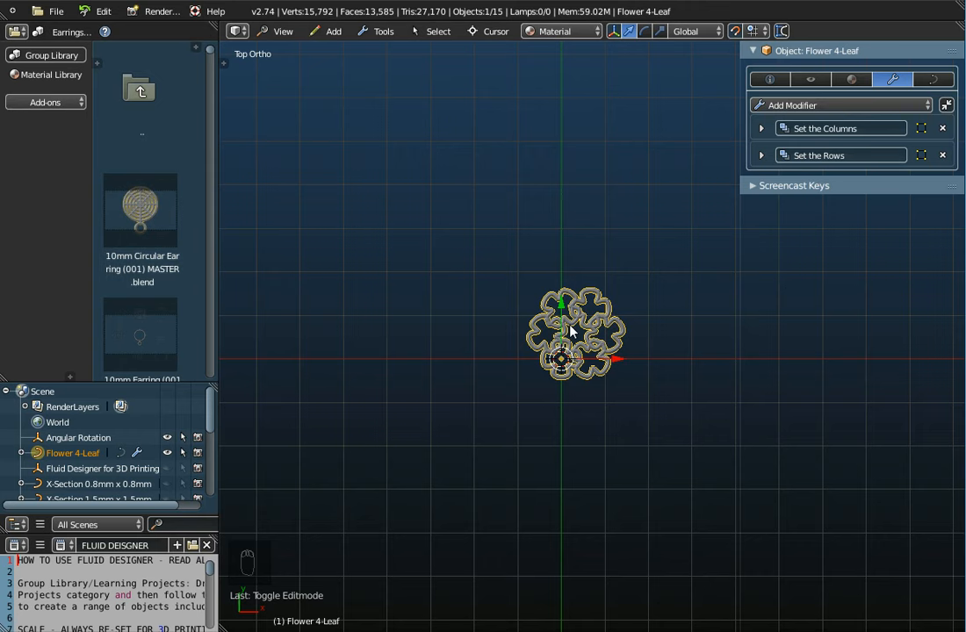
key(Home)
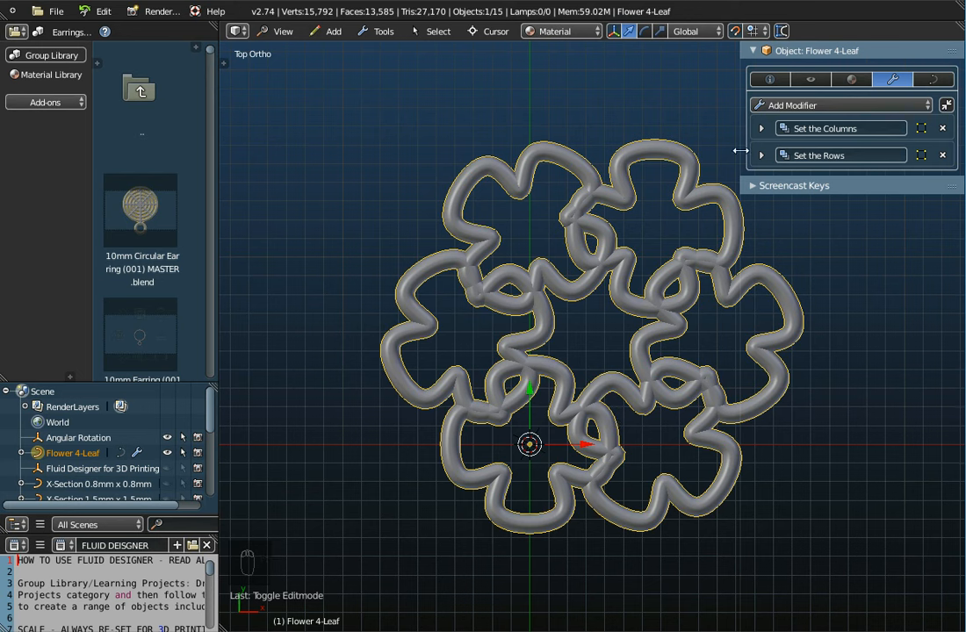
click(761, 129)
click(760, 176)
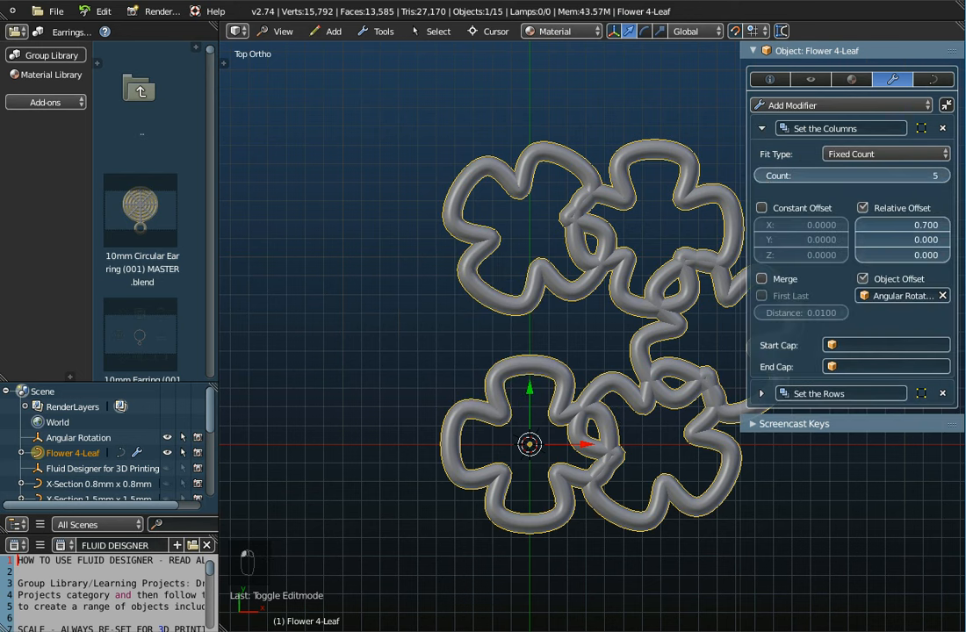
click(760, 176)
click(761, 128)
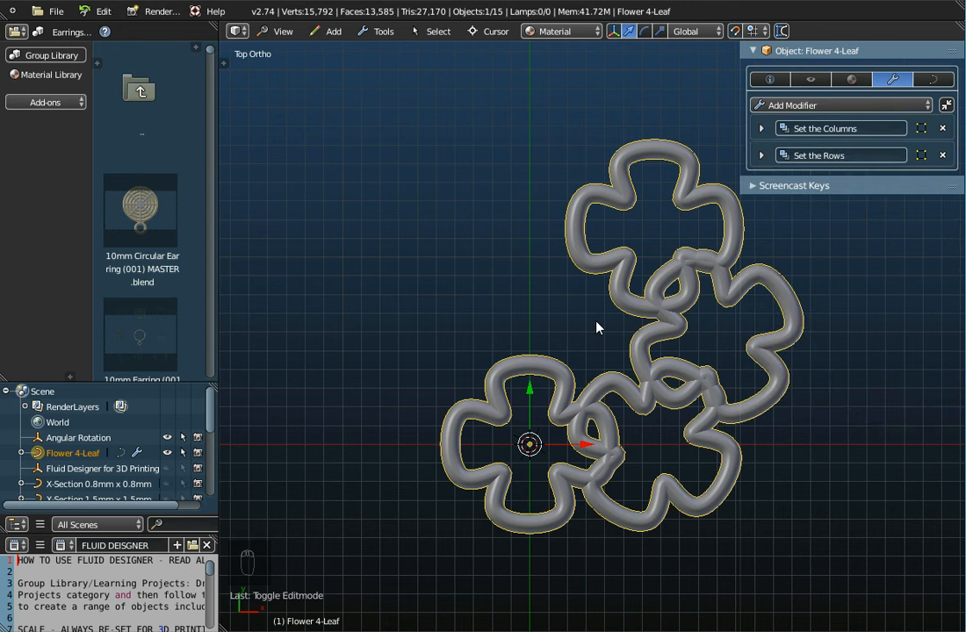
Step: Frame the whole Flower 4-Leaf array in the view and save the current template file
key(Home)
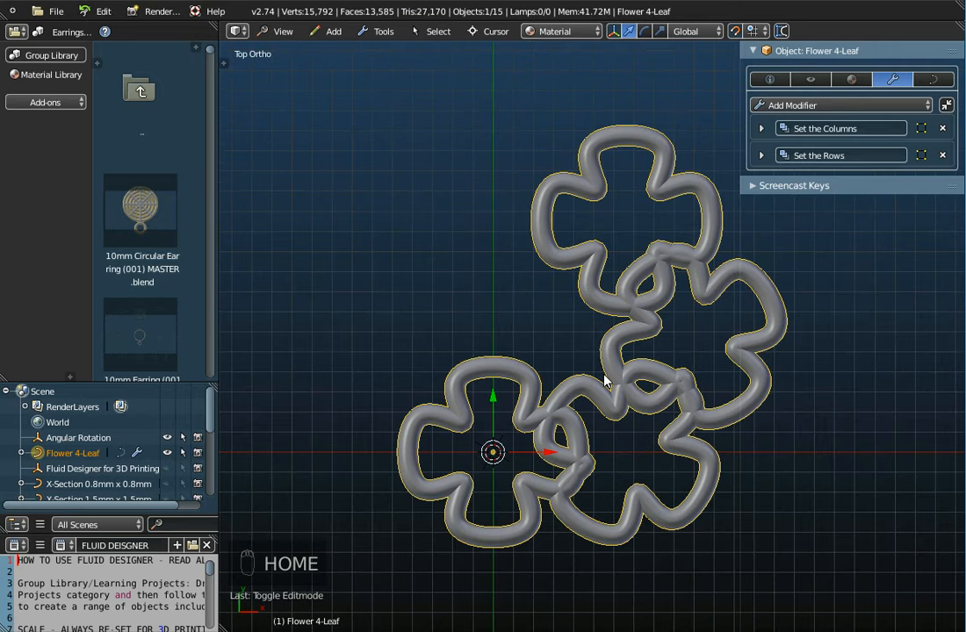
click(50, 11)
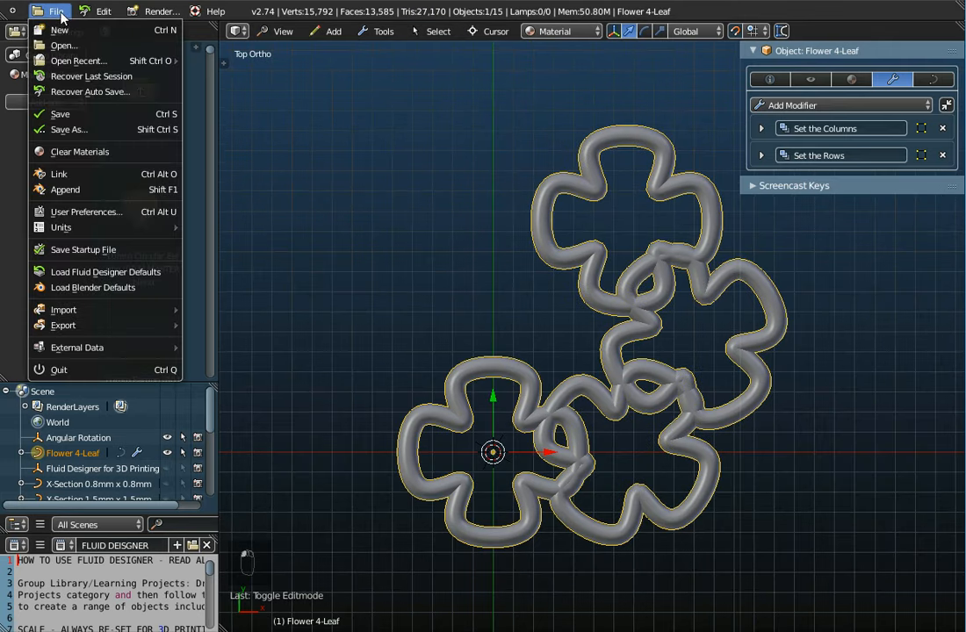
click(60, 114)
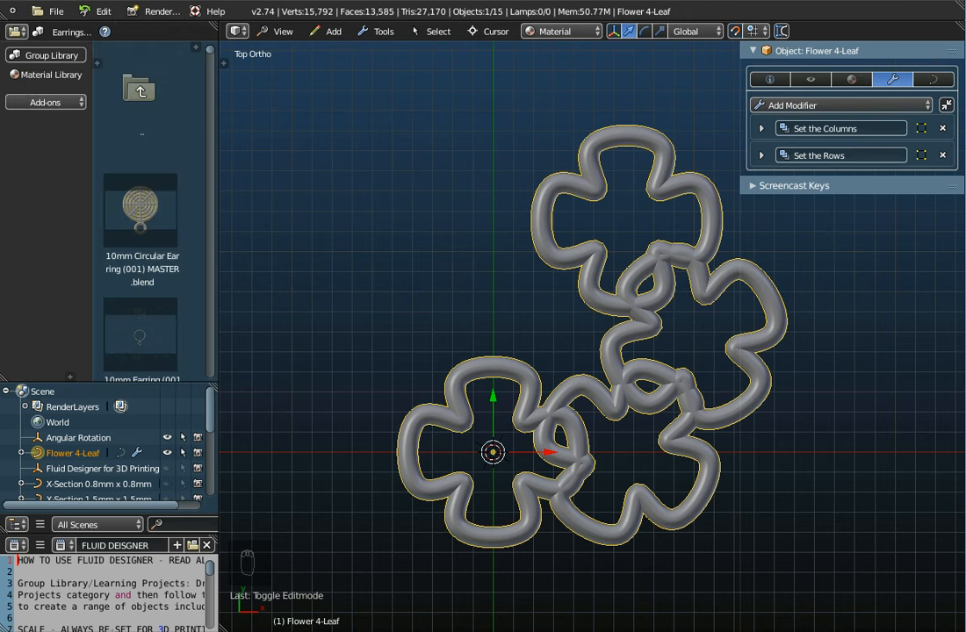
click(49, 11)
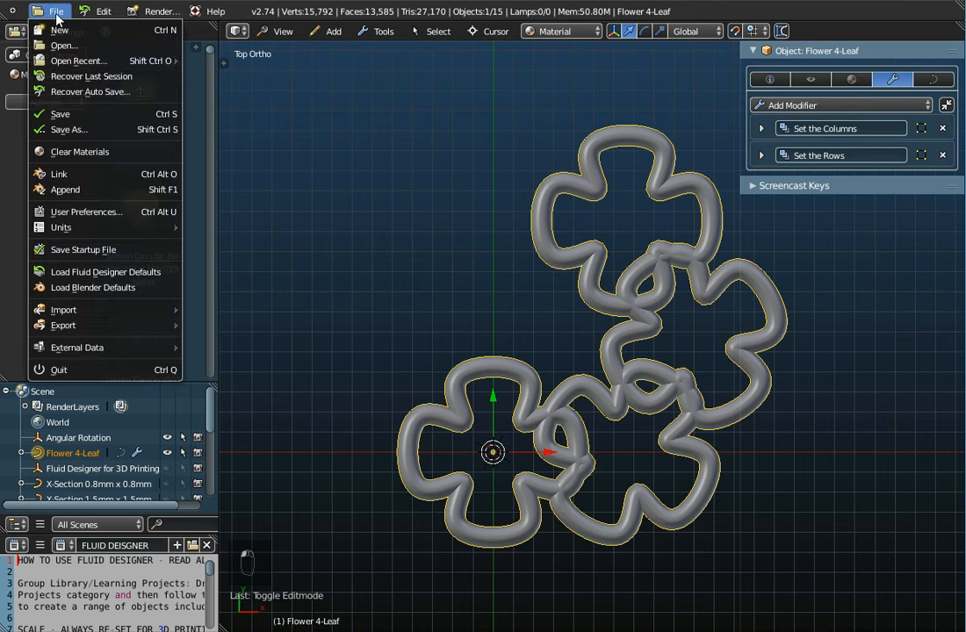
click(63, 115)
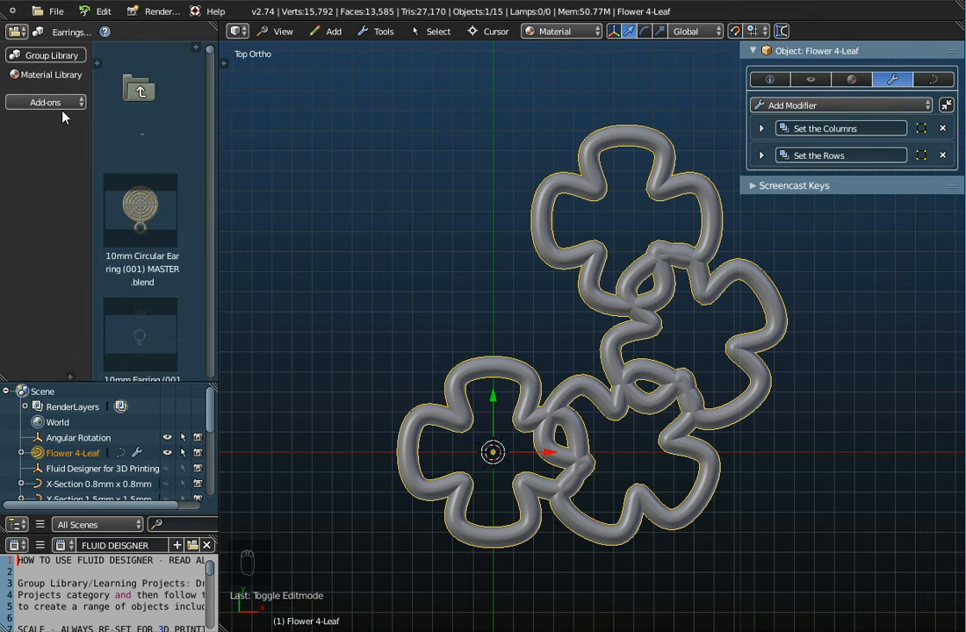
click(761, 129)
click(761, 130)
click(761, 156)
click(761, 155)
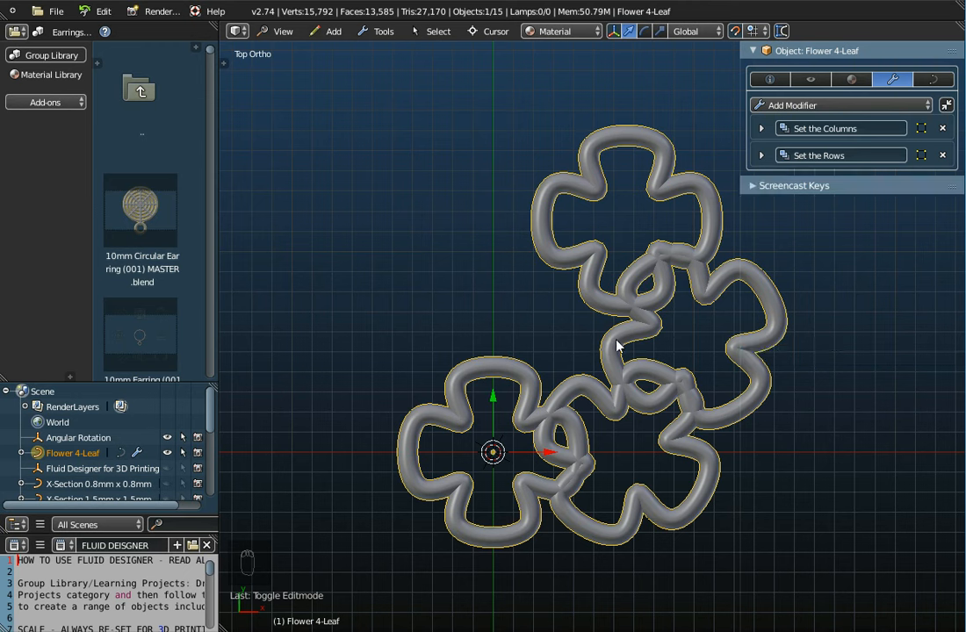
Step: Start a new file by reloading the start-up file
click(59, 16)
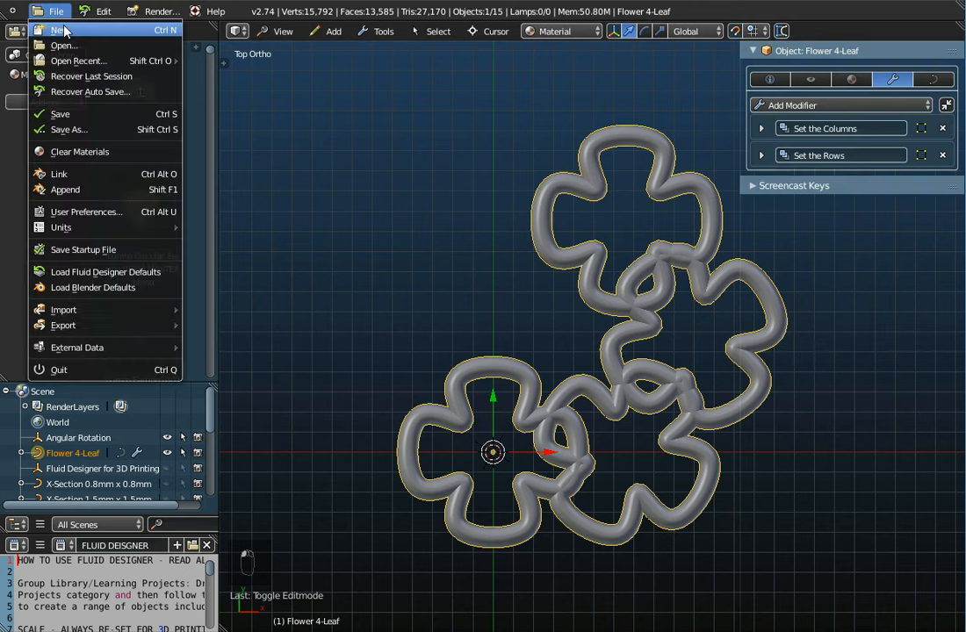
click(65, 46)
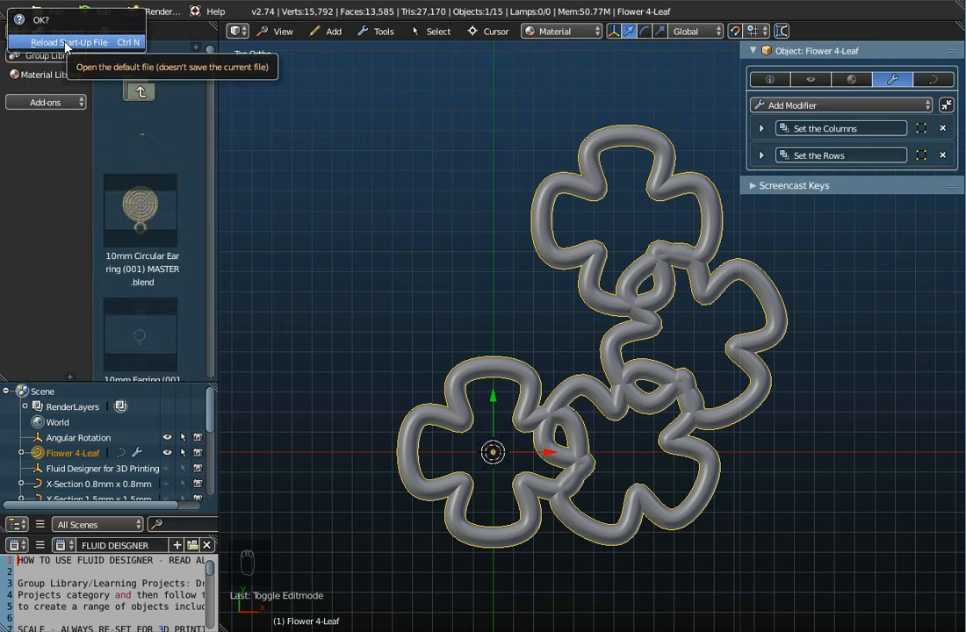
click(65, 43)
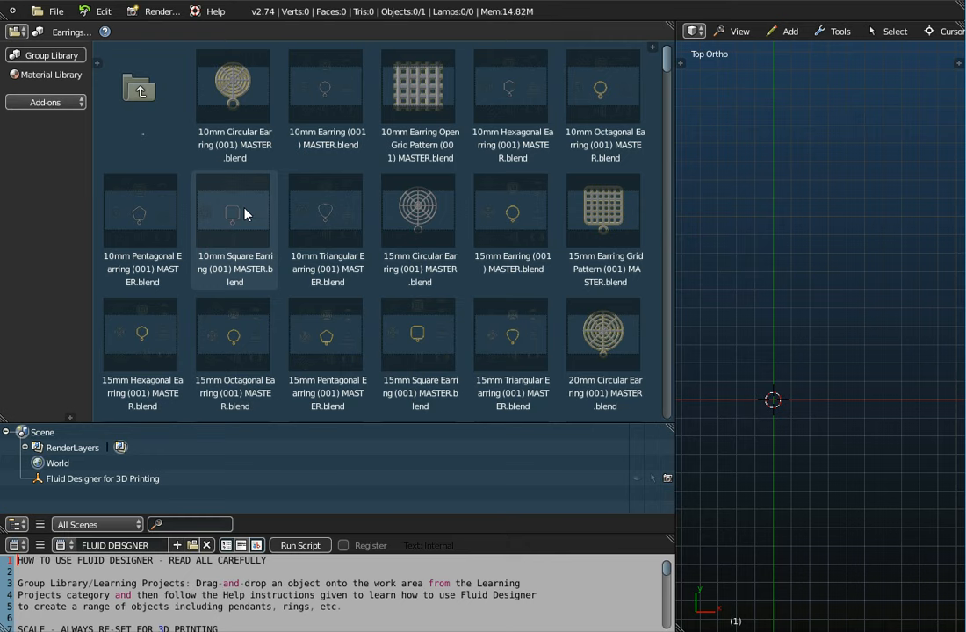
Step: Find Flower 4-Leaf (001) MASTER.blend in the earrings library and load it into the work area
scroll(303, 219, down, 4)
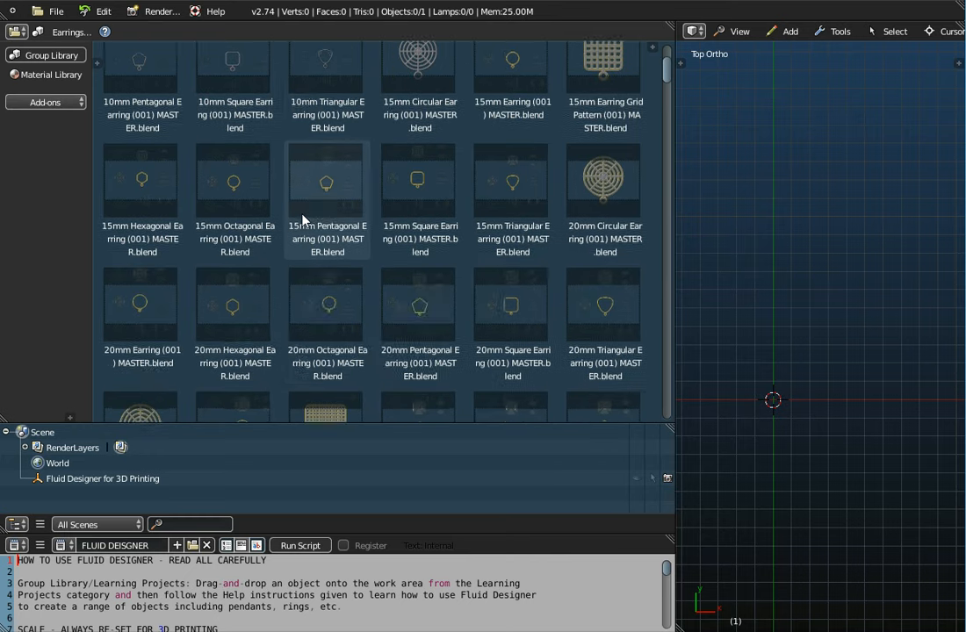
scroll(303, 219, down, 12)
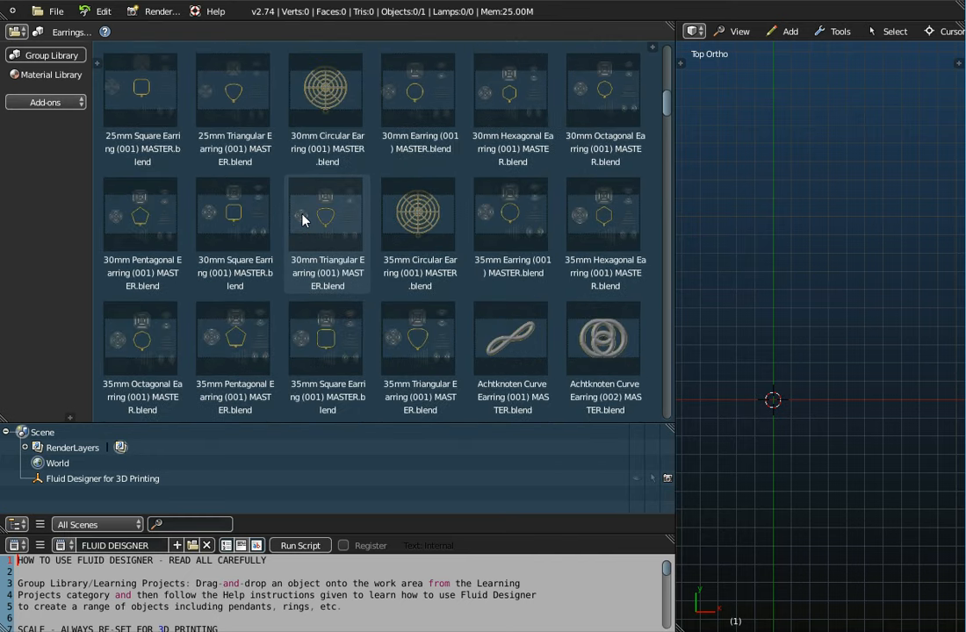
scroll(302, 219, down, 15)
scroll(303, 218, down, 18)
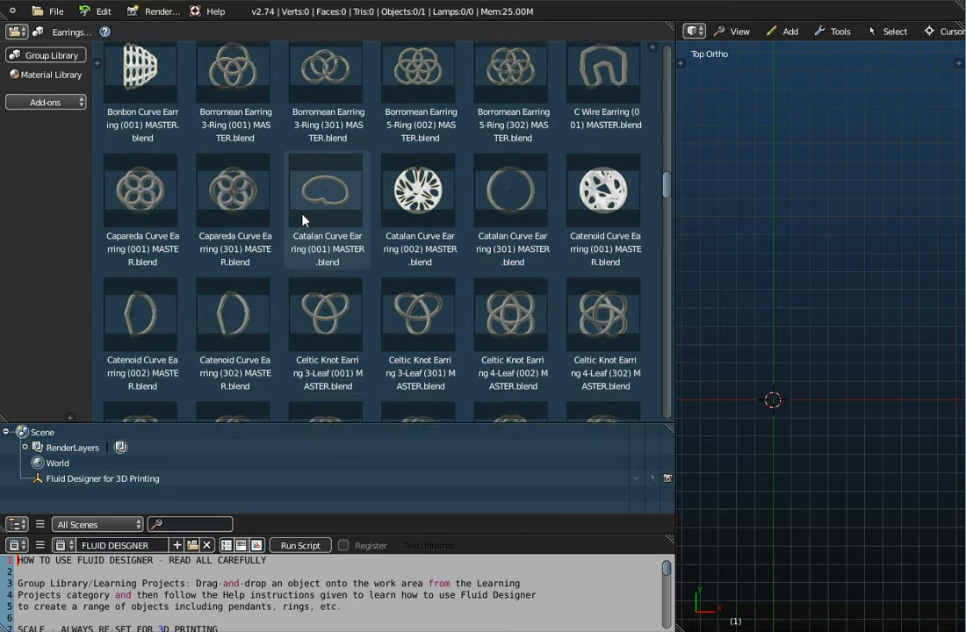
scroll(303, 218, down, 10)
scroll(303, 219, down, 13)
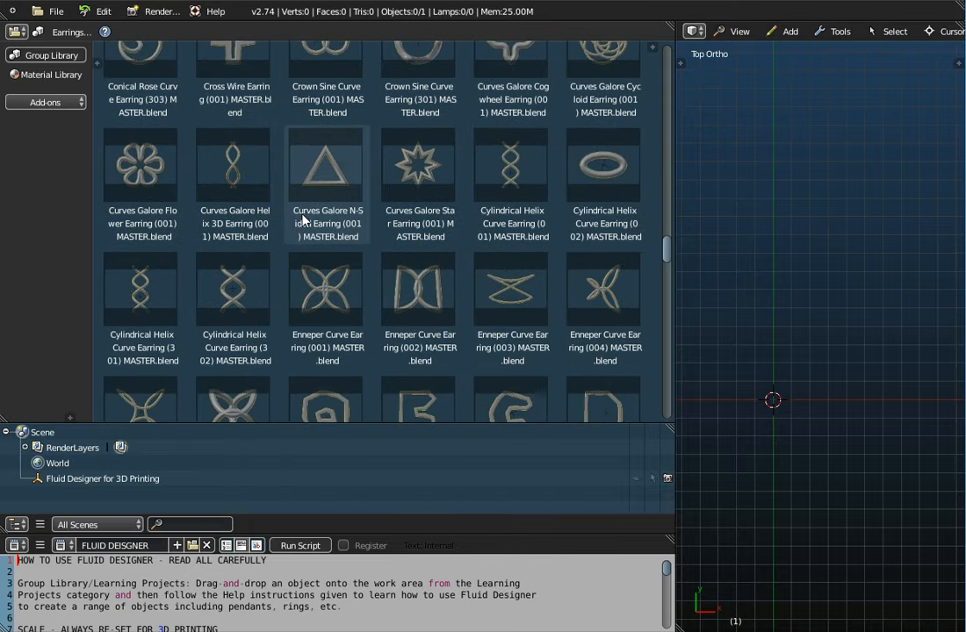
scroll(302, 219, down, 6)
scroll(303, 219, down, 10)
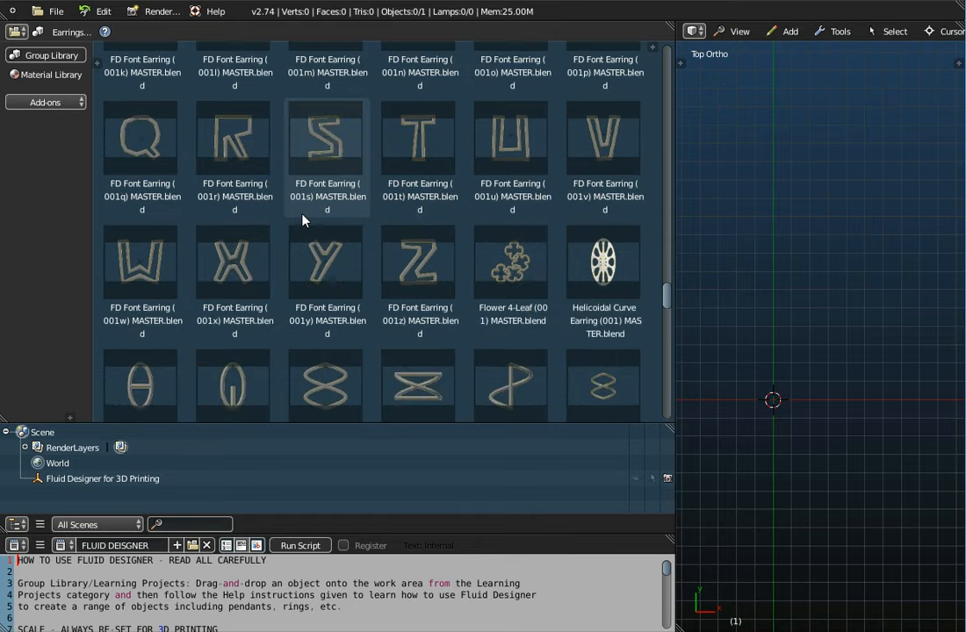
scroll(303, 218, down, 3)
scroll(500, 151, up, 2)
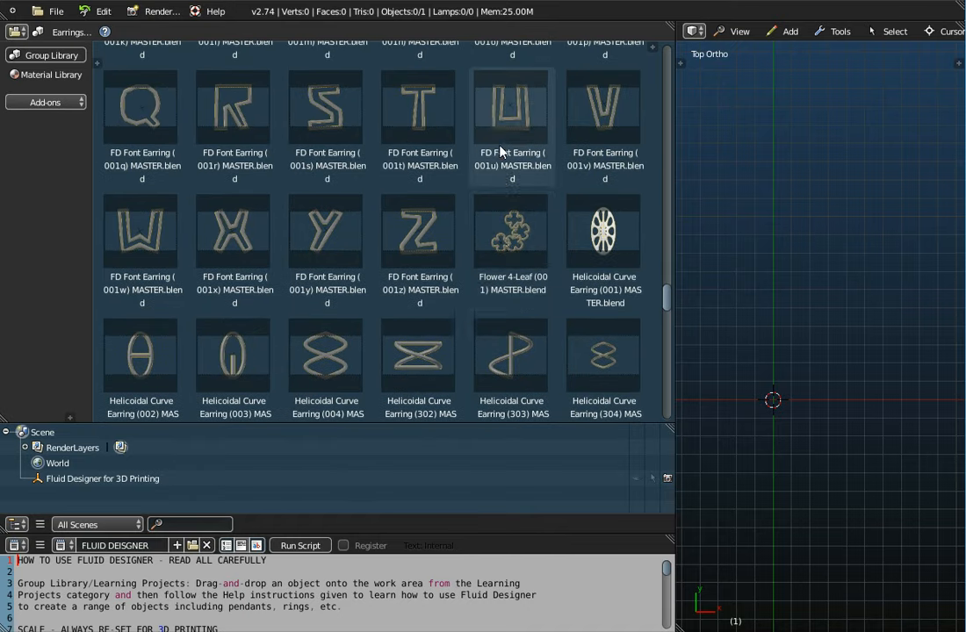
click(524, 231)
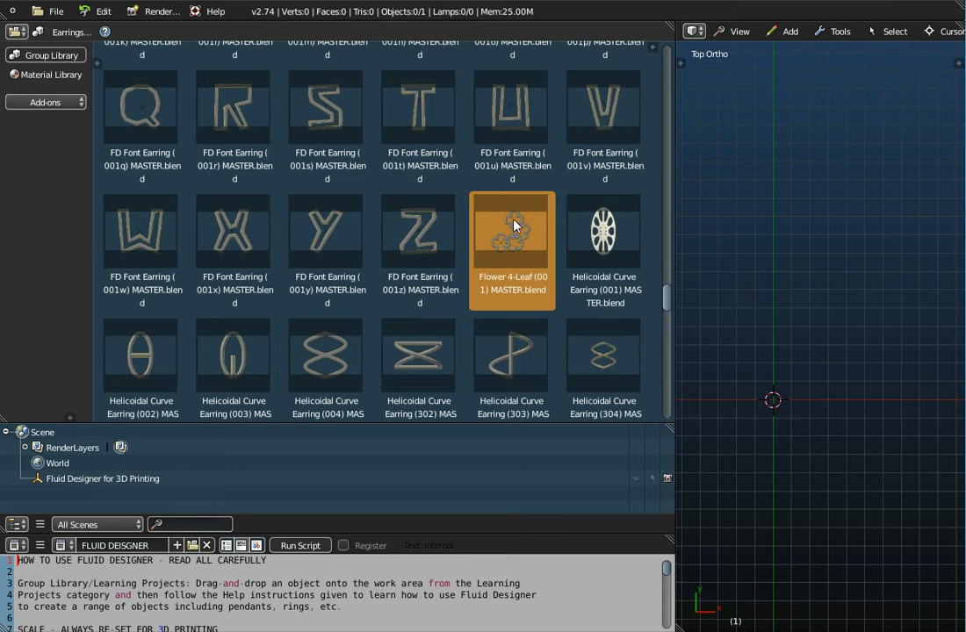
click(365, 188)
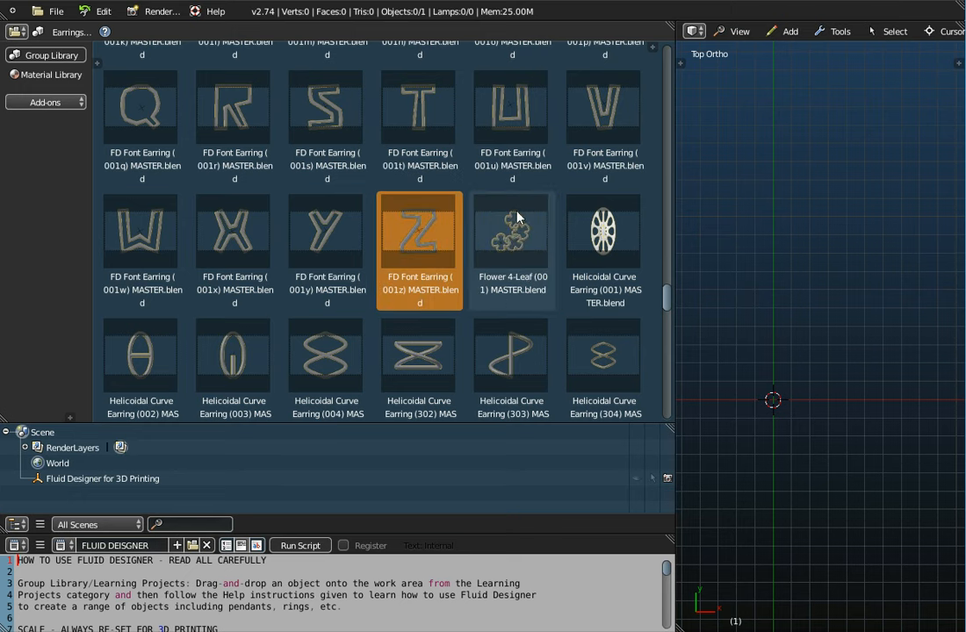
click(522, 241)
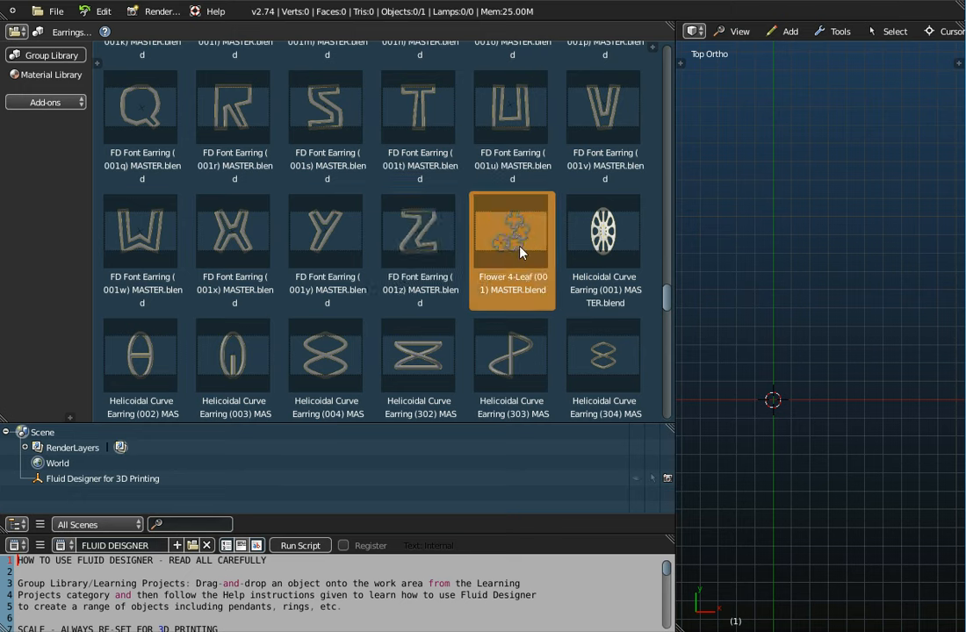
drag(505, 244, 680, 274)
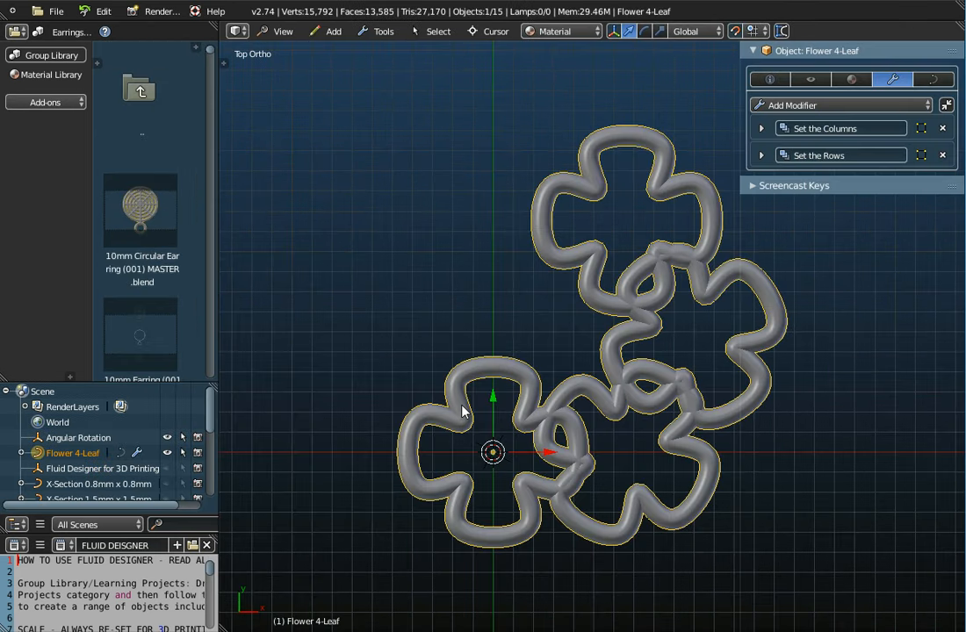
Step: Disable Object Offset in the Set the Columns modifier of Flower 4-Leaf and set its count to 1
click(761, 128)
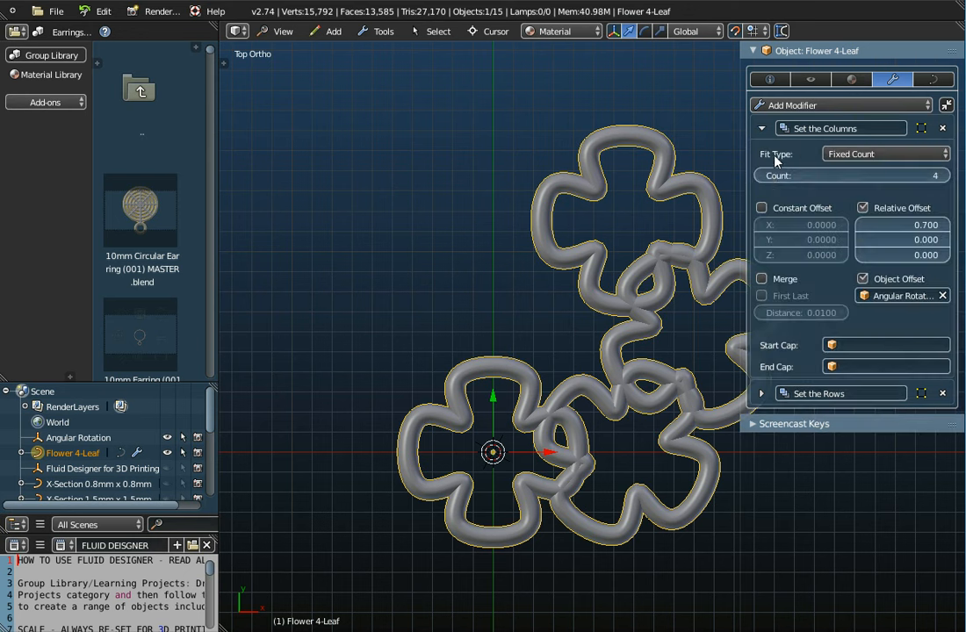
click(862, 278)
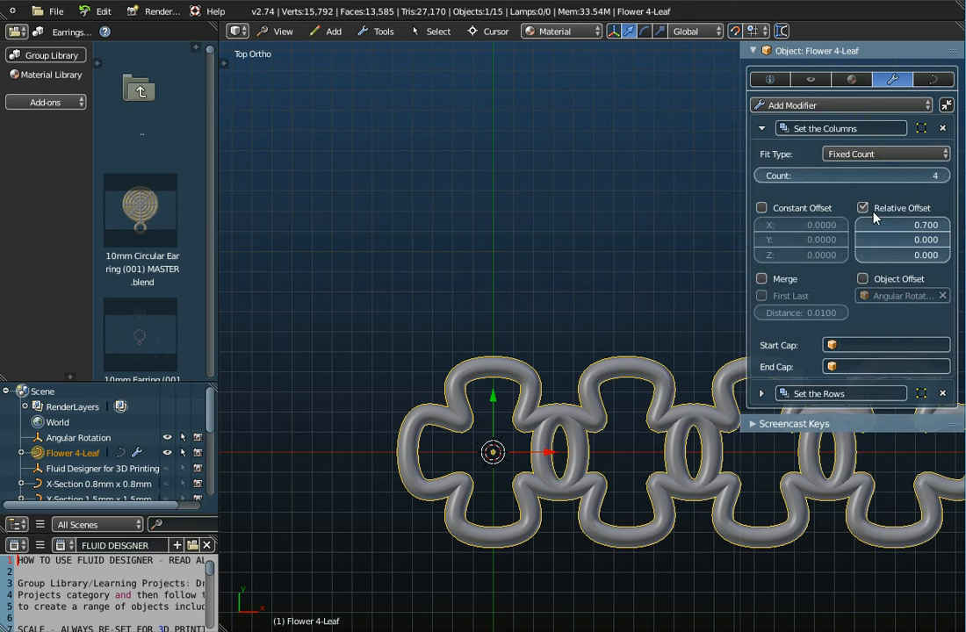
drag(759, 176, 724, 175)
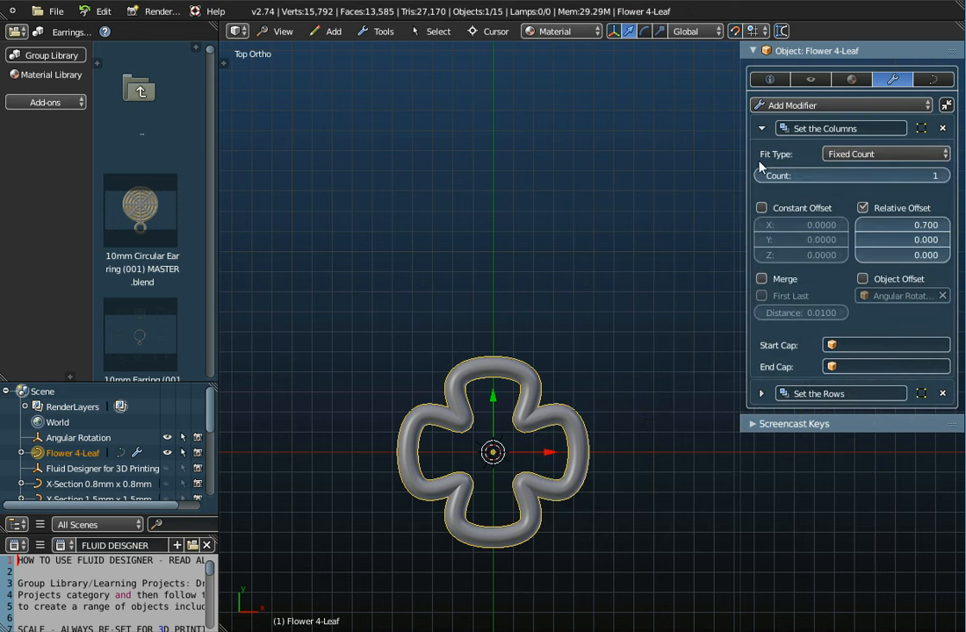
Step: Set the Set the Rows count of Flower 4-Leaf to 3 and view the model at an angle
click(761, 394)
click(929, 440)
click(929, 439)
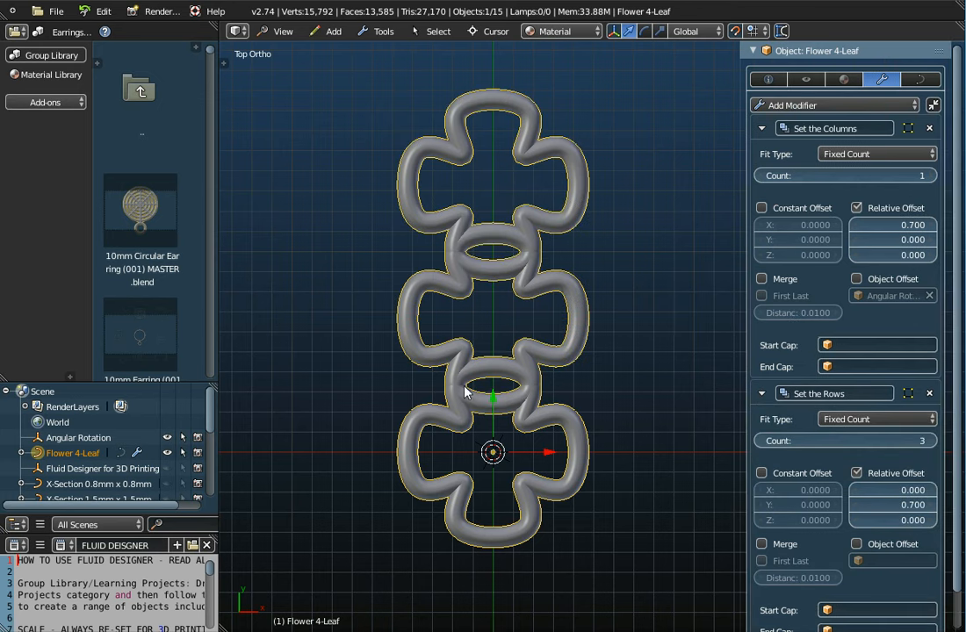
scroll(465, 391, down, 3)
middle_drag(465, 393, 505, 319)
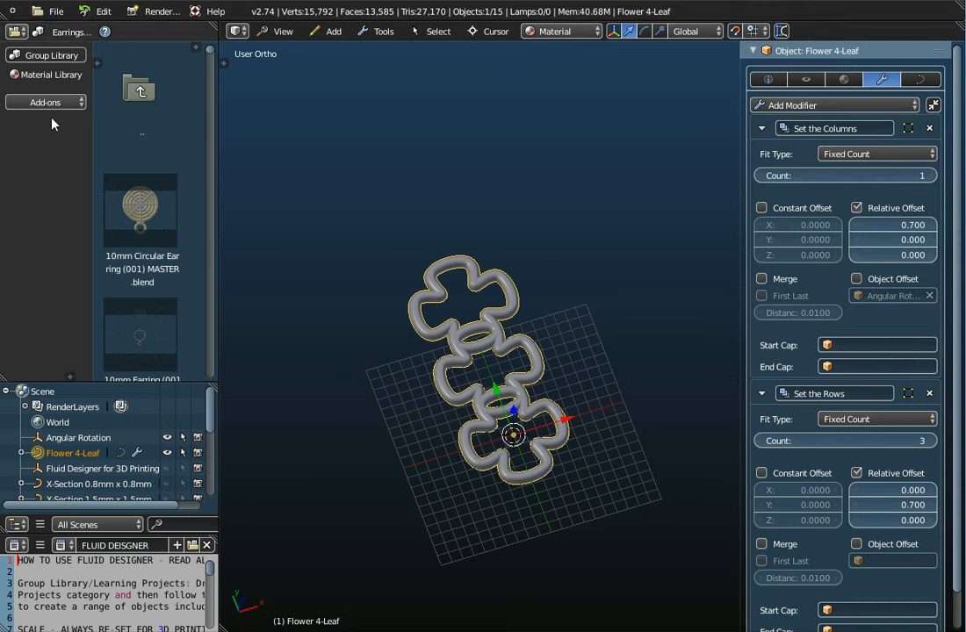
click(53, 12)
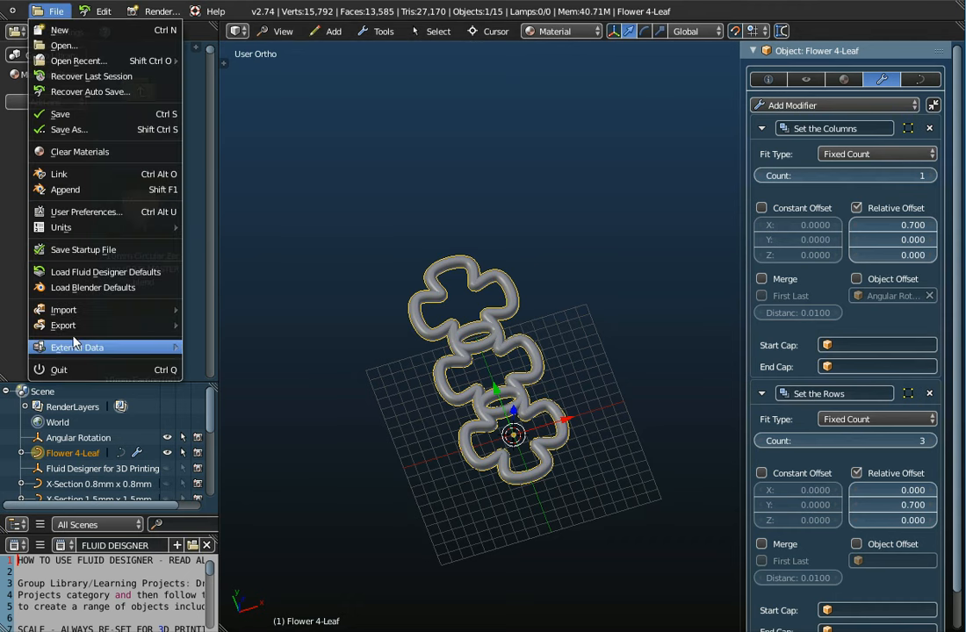
mouse_move(71, 326)
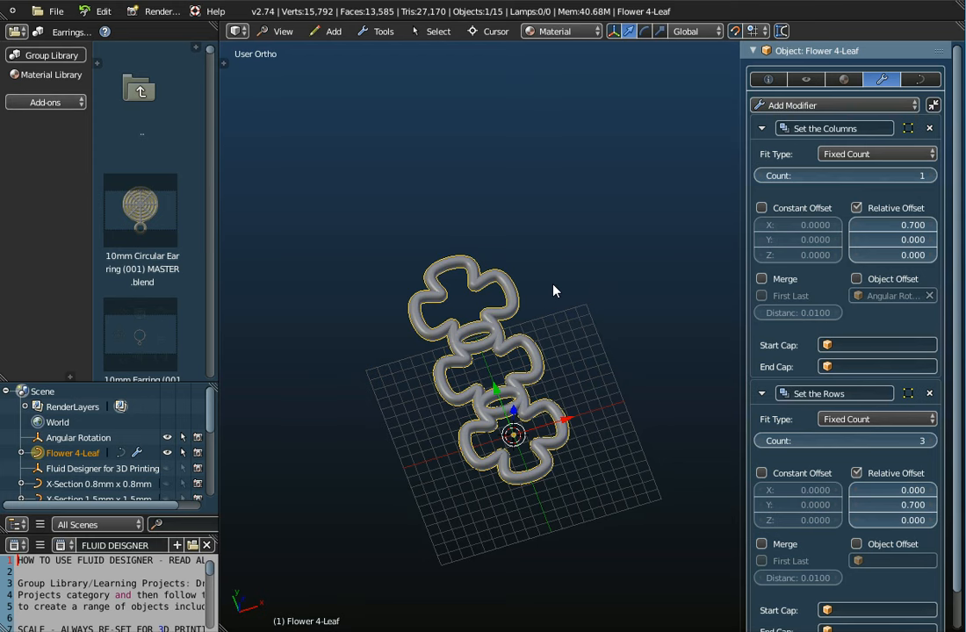
scroll(496, 390, up, 2)
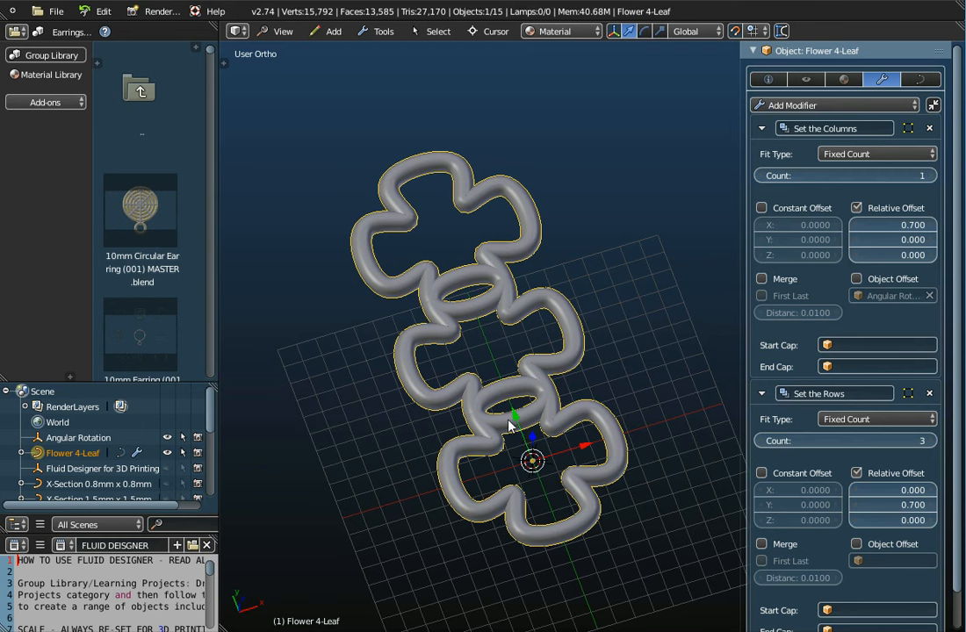